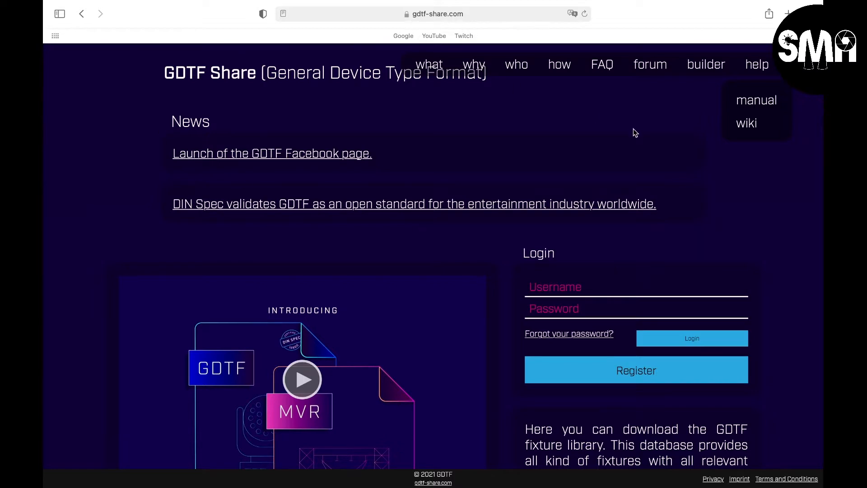
Log in to GDTF Share with the saved username and account password
click(610, 282)
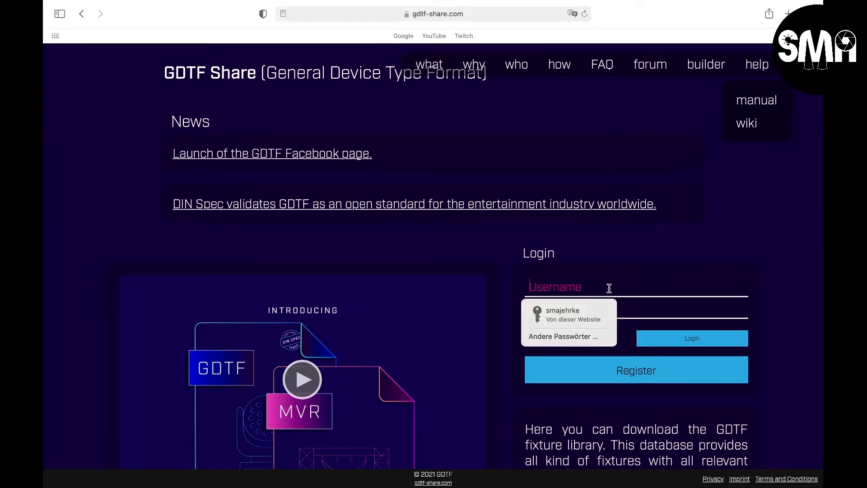
click(610, 322)
click(657, 337)
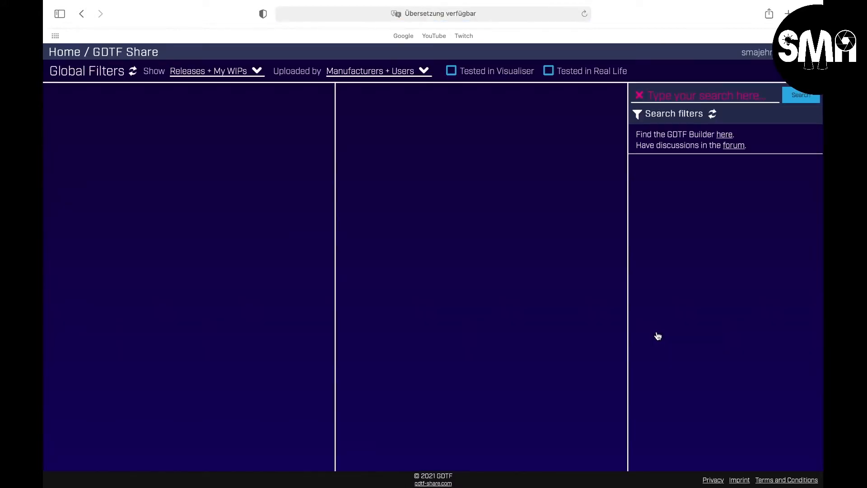
Open the revision list of the Expolite fixture Tour-LED Pro 28 CMplusW Zoom MKII
scroll(148, 354, down, 3)
scroll(149, 355, down, 3)
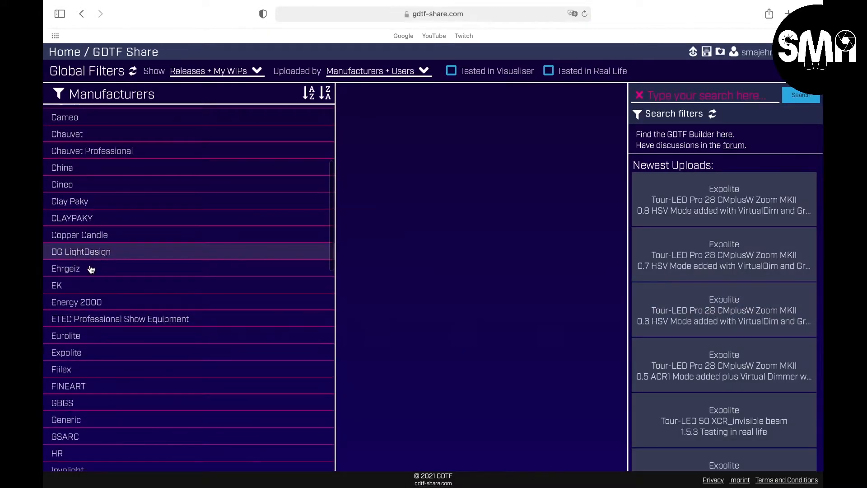
click(68, 352)
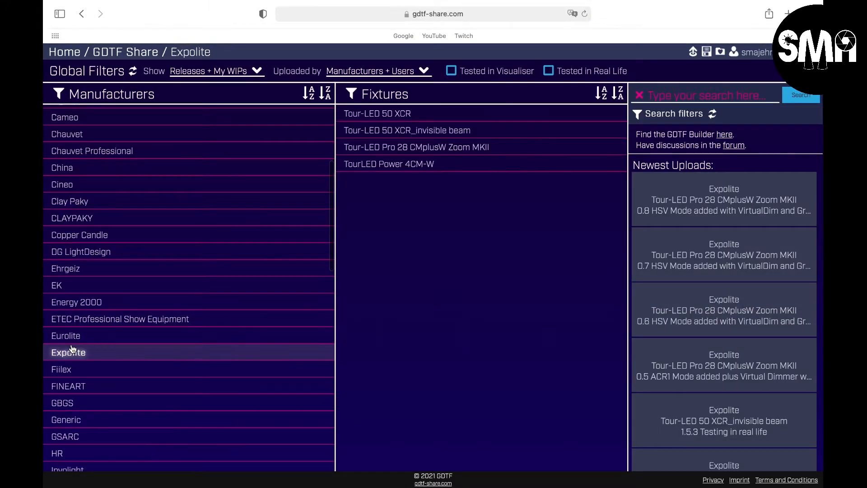
click(398, 146)
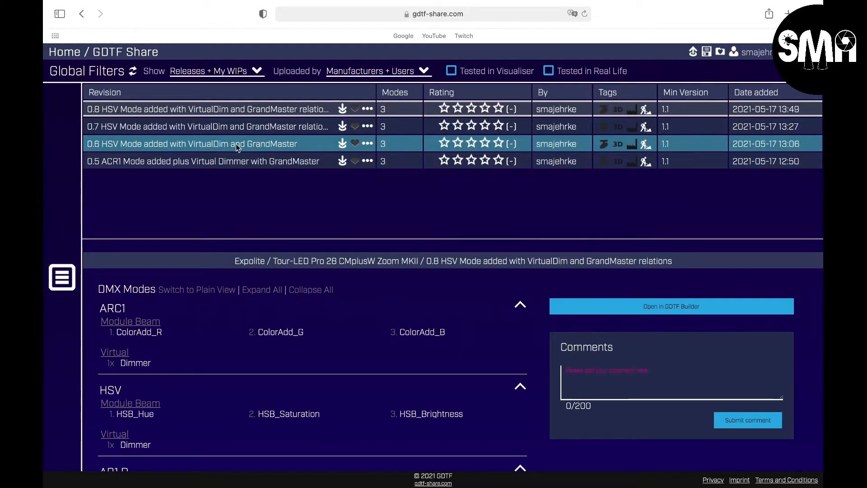
Delete the 0.5, 0.6 and 0.7 revisions of the Tour-LED Pro 28 CMplusW Zoom MKII, confirming each deletion
click(367, 162)
click(386, 220)
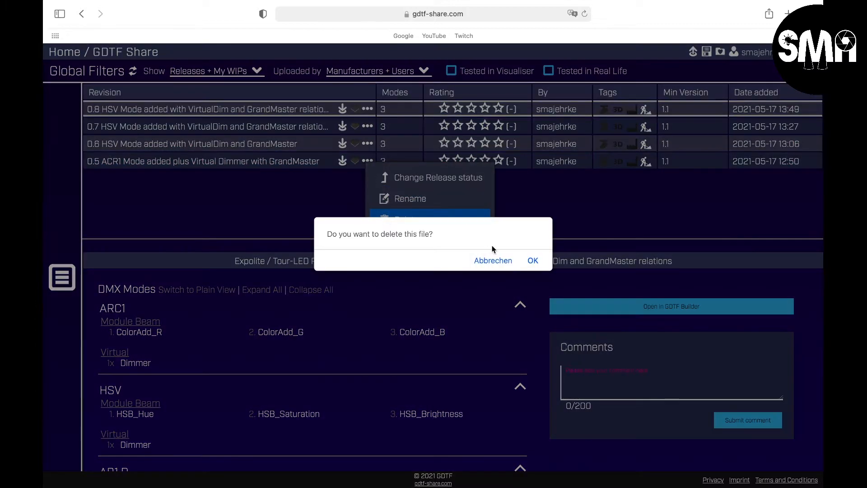
click(532, 260)
click(366, 144)
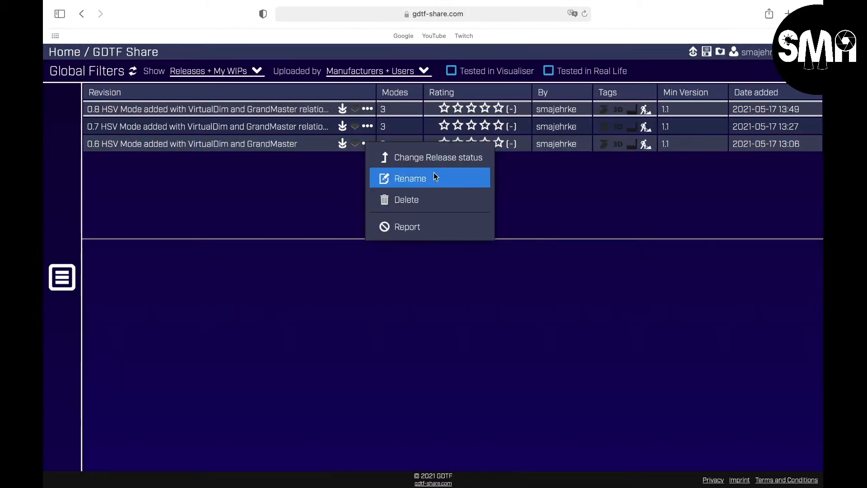
click(454, 200)
click(532, 261)
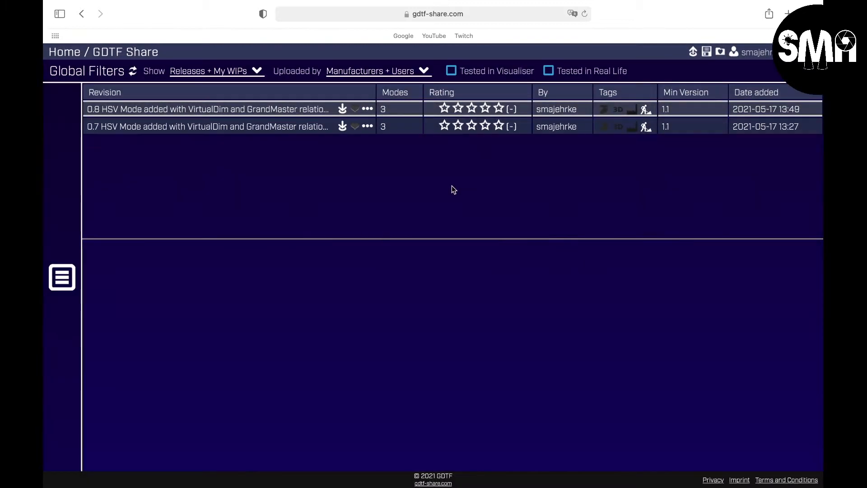
click(367, 126)
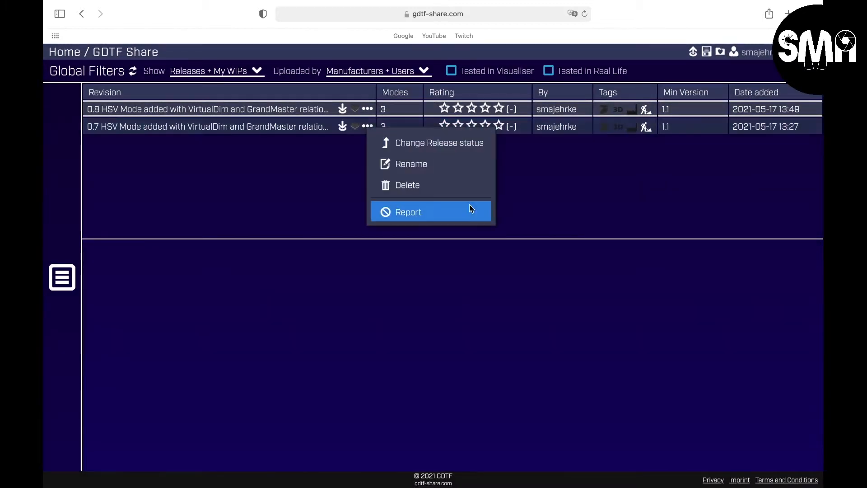
click(442, 183)
click(532, 261)
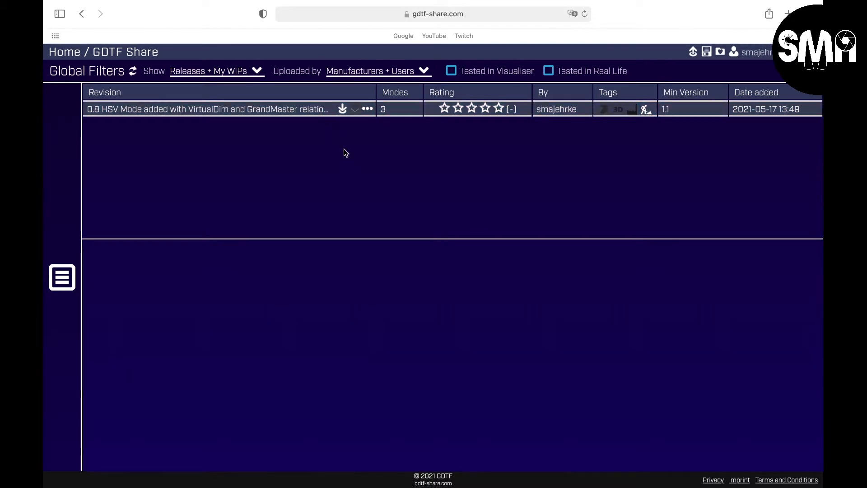
Reopen Expolite's Tour-LED Pro 28 CMplusW Zoom MKII and load its 0.8 revision into the GDTF Builder
click(78, 256)
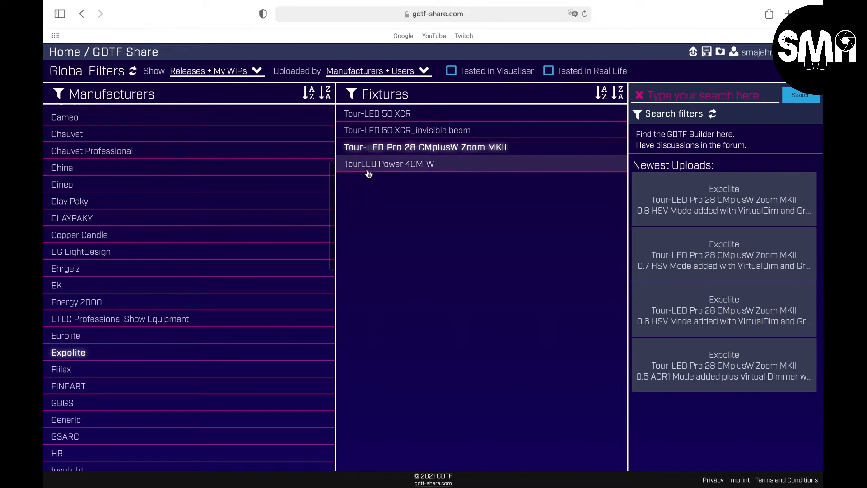
click(380, 146)
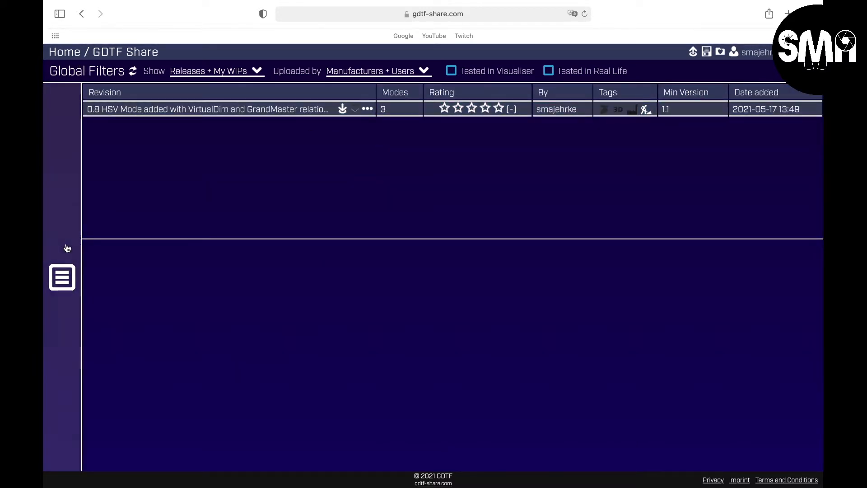
click(73, 266)
click(83, 269)
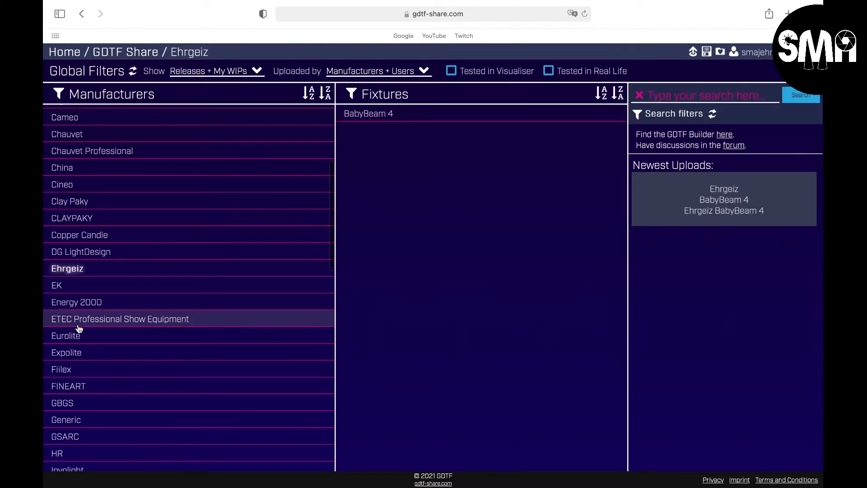
click(70, 353)
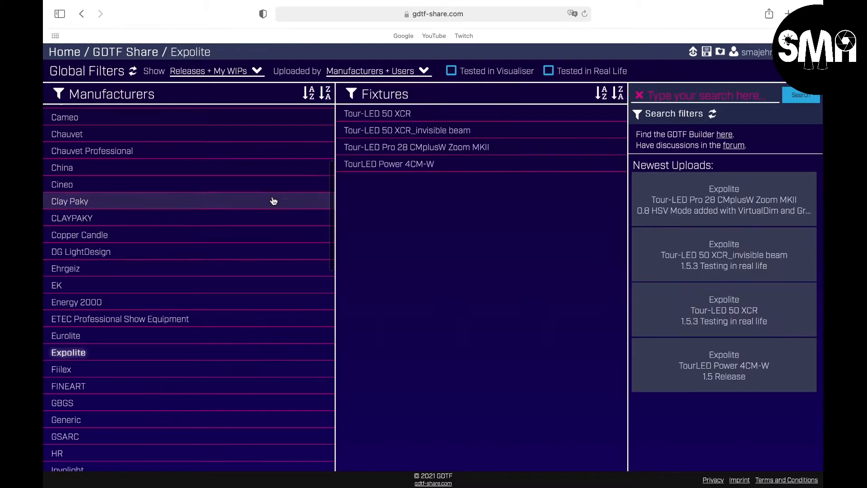
click(358, 148)
click(302, 113)
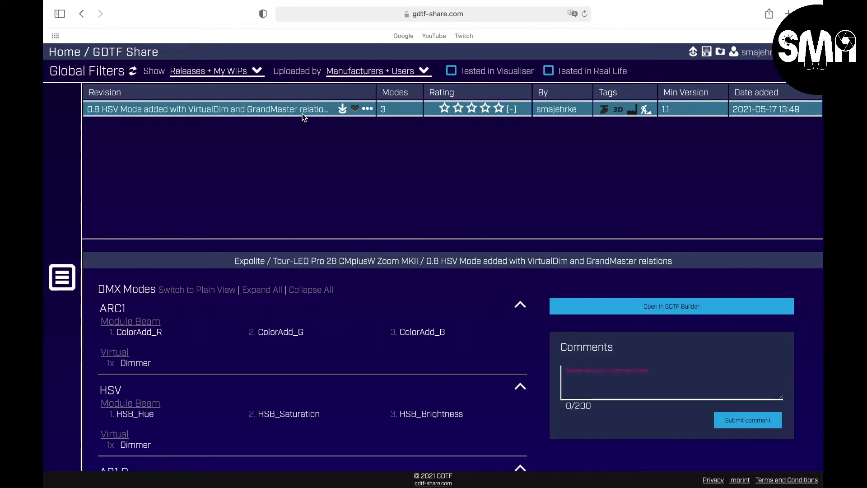
click(605, 307)
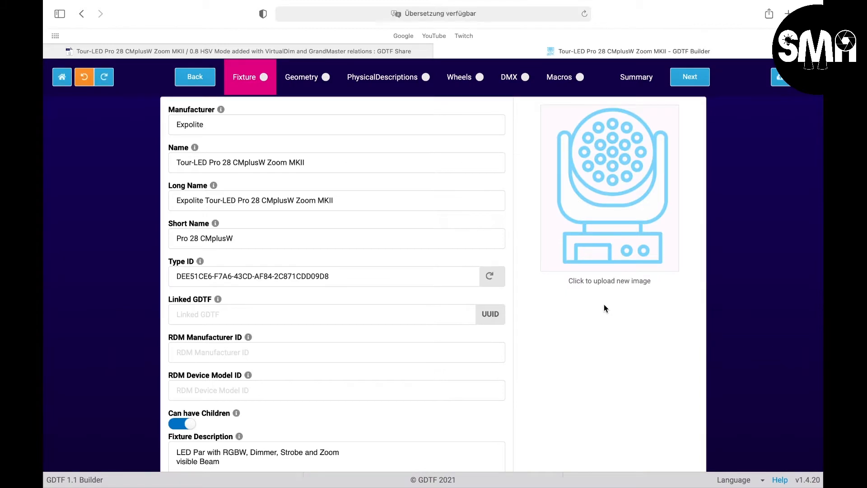
Show the fixture's DMX modes and collapse the ARC1, HSV and AR1 D modes
click(509, 80)
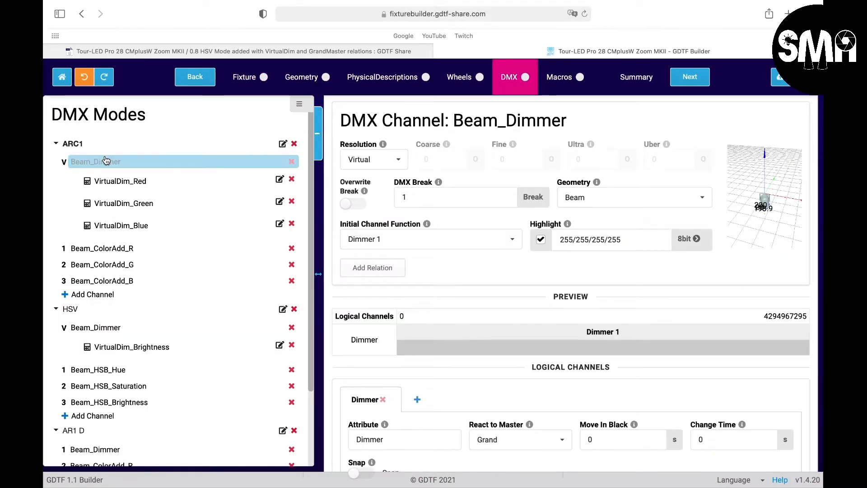
click(55, 145)
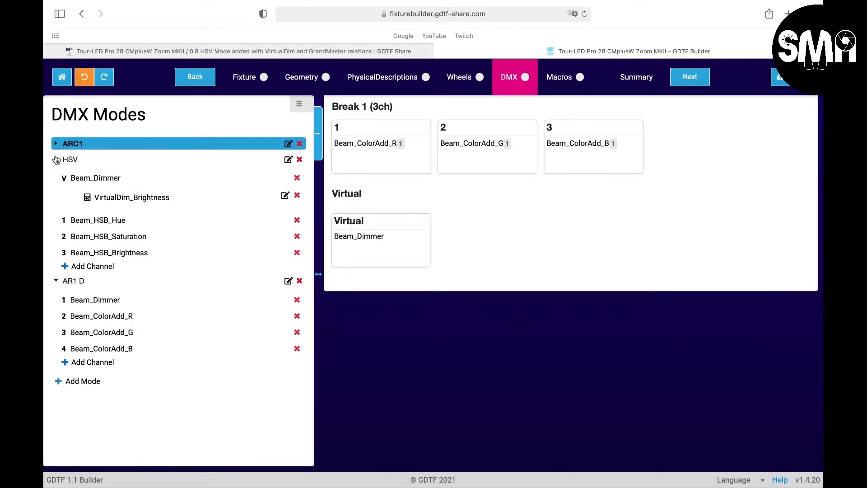
click(56, 160)
click(55, 176)
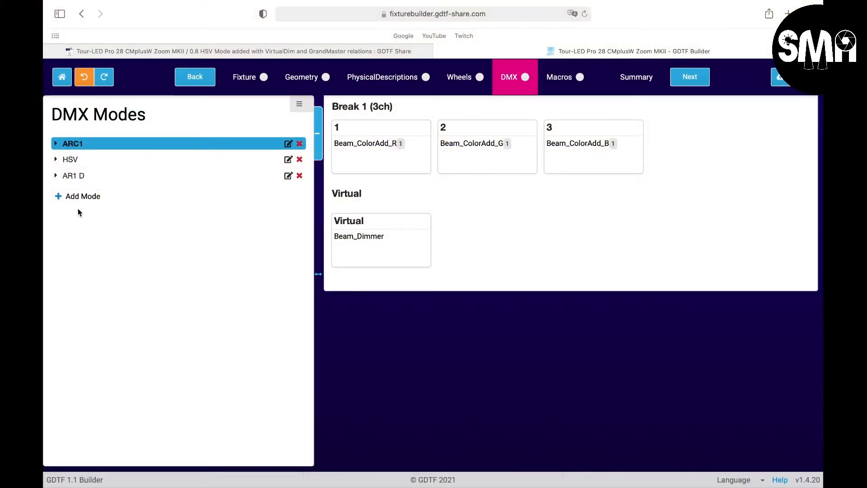
Add a new DMX mode named ARC2 with Body as its linked geometry
click(76, 197)
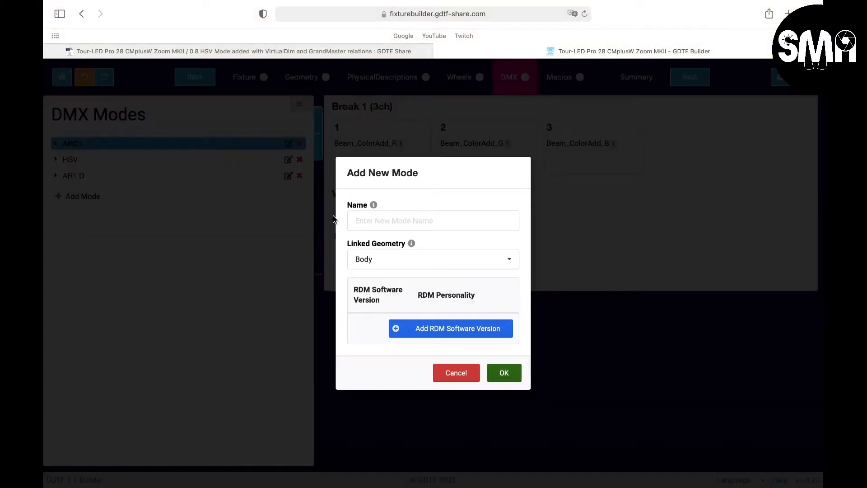
click(383, 220)
text(AR)
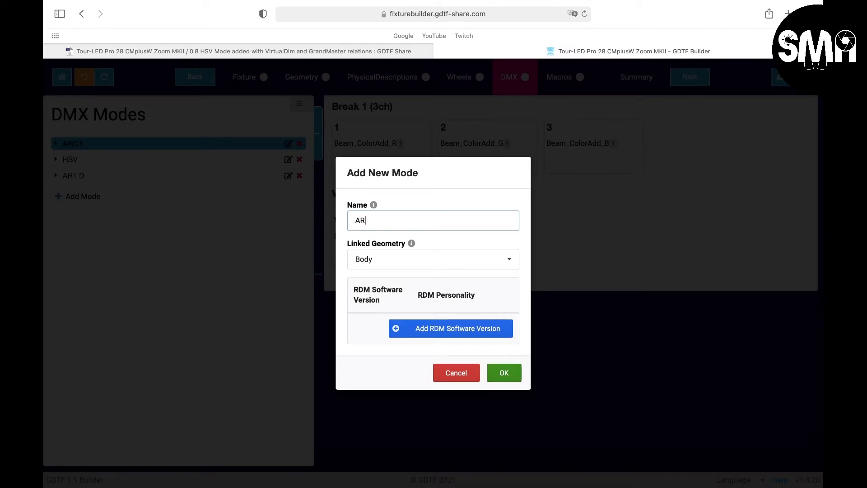
text(C2)
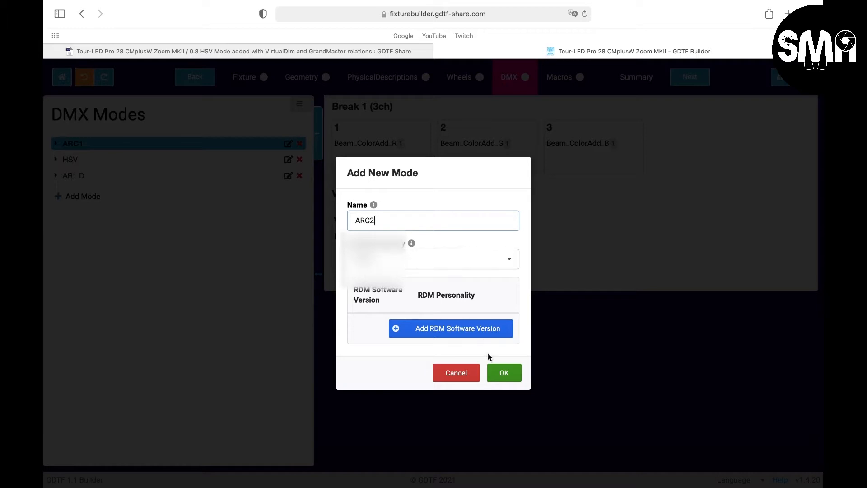
click(504, 373)
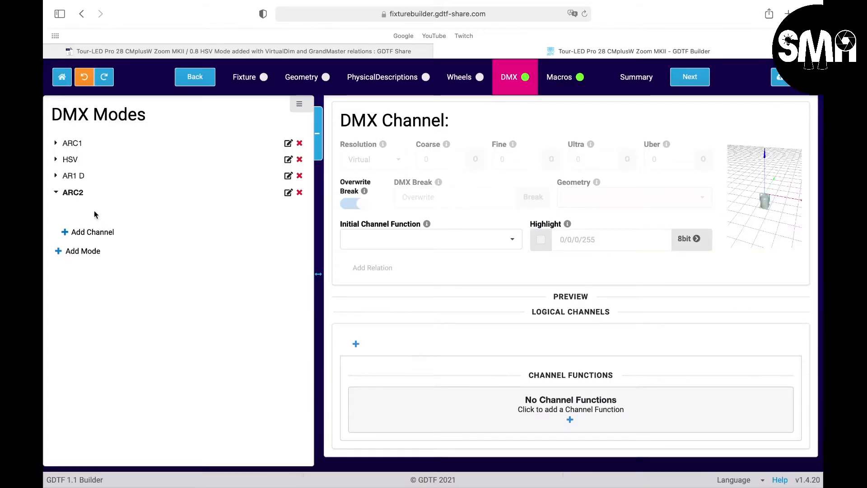
Review the channels of the AR1 D mode, and collapse both AR1 D and ARC2 in the mode list
click(57, 176)
click(72, 180)
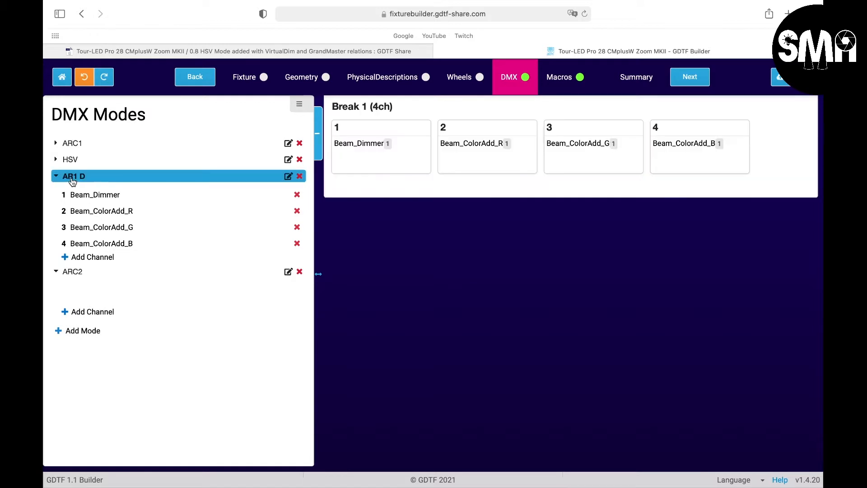
click(56, 177)
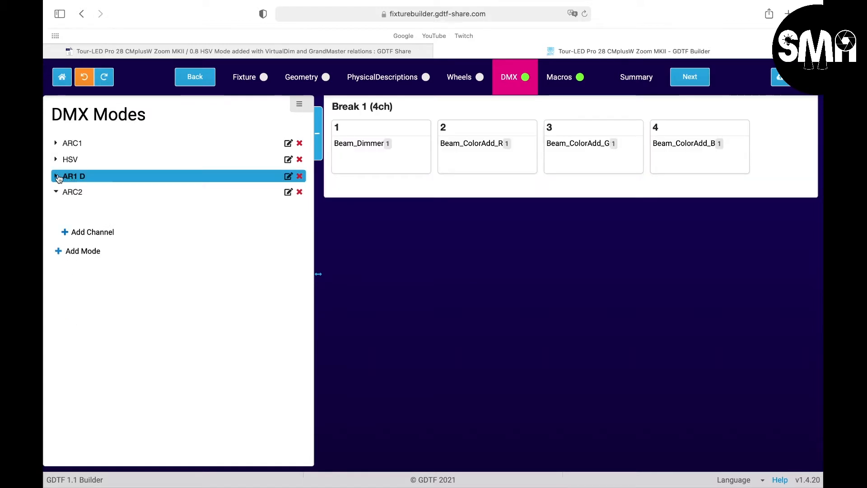
click(58, 195)
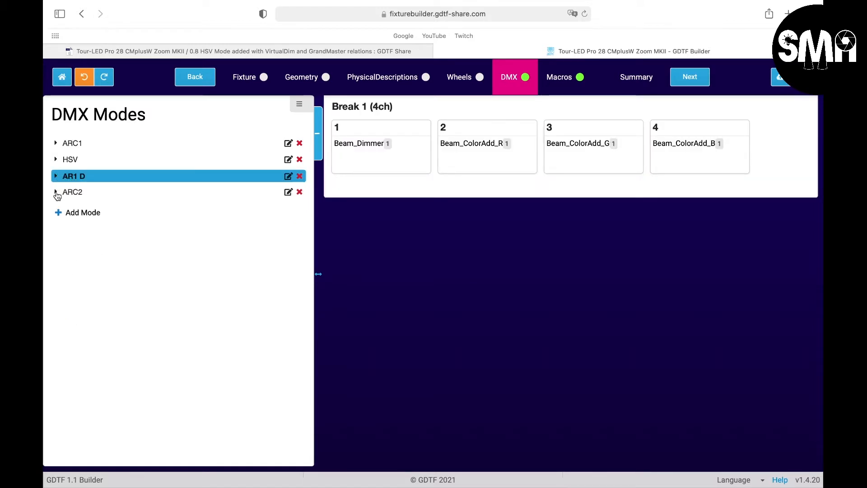
click(57, 195)
click(57, 195)
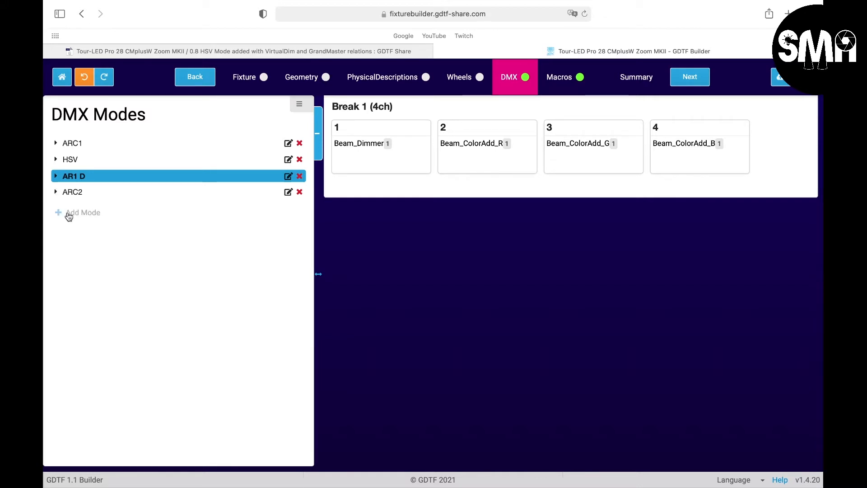
Add another DMX mode named AR2 D, linked to the Body geometry
click(74, 215)
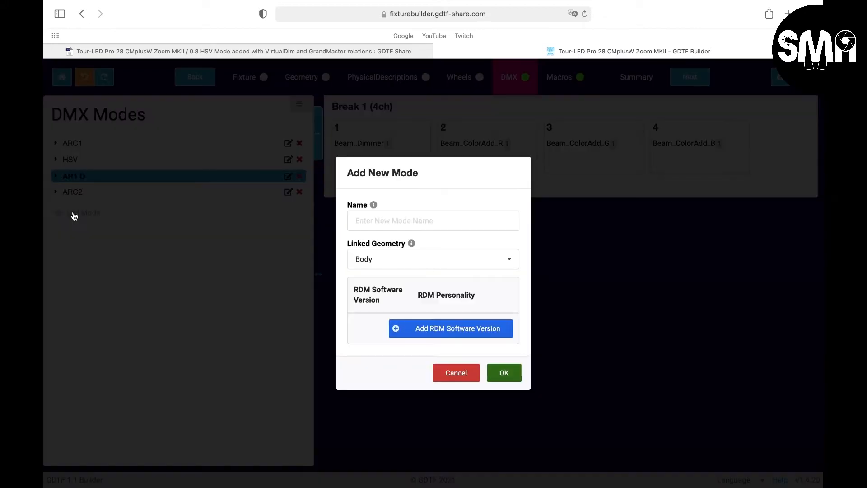
click(354, 224)
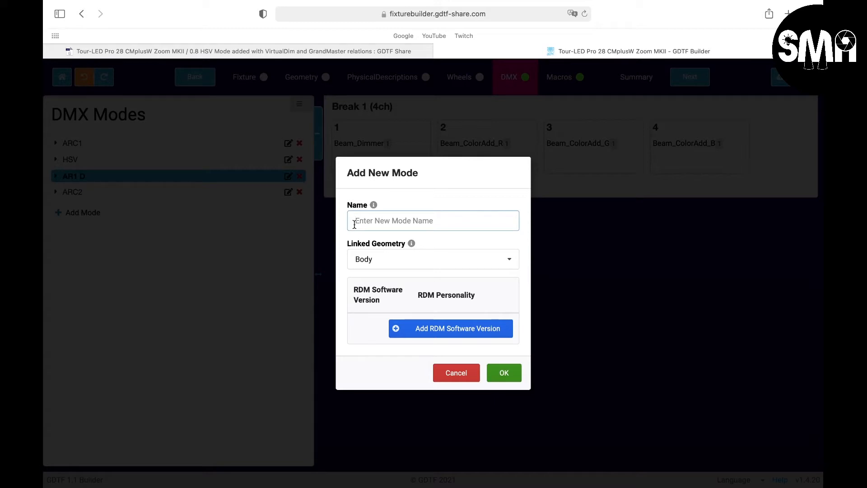
text(A)
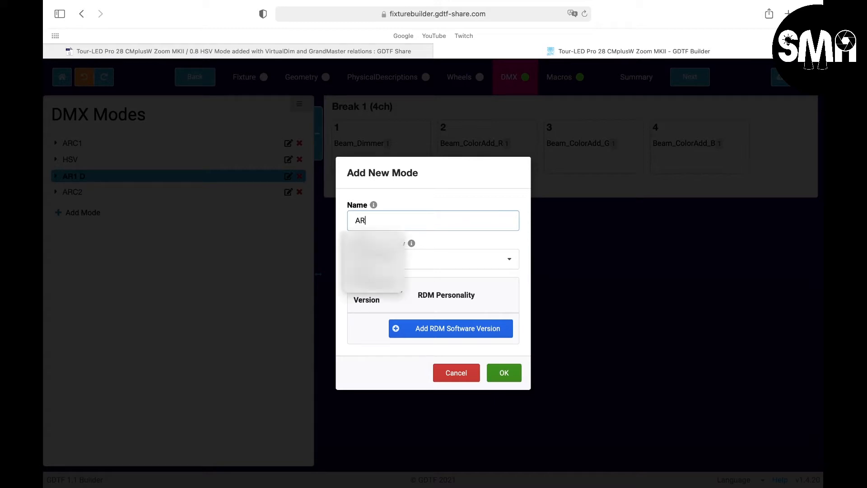
text(R2 D)
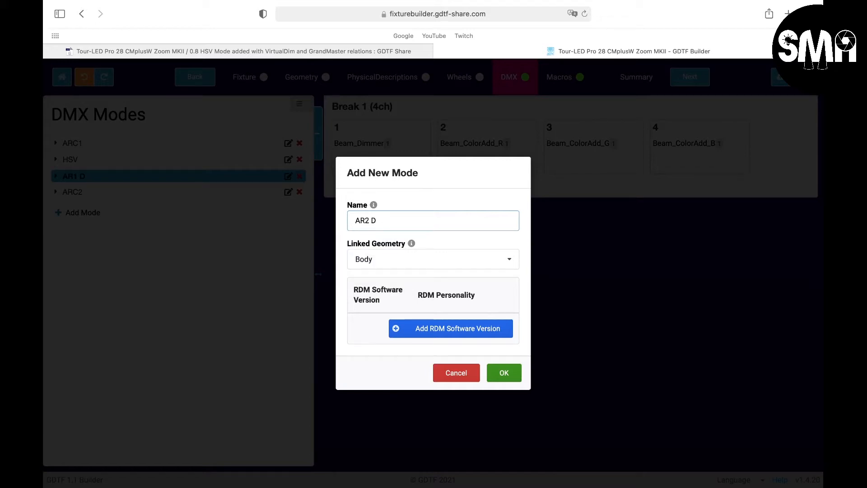
click(502, 373)
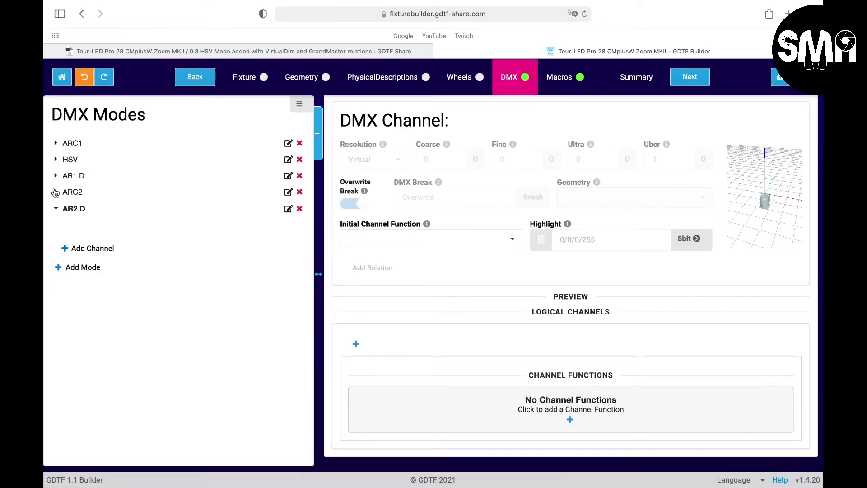
Add a channel to the ARC2 mode with Beam geometry and the ColorAdd_R attribute from the Color group's RGB feature
click(55, 191)
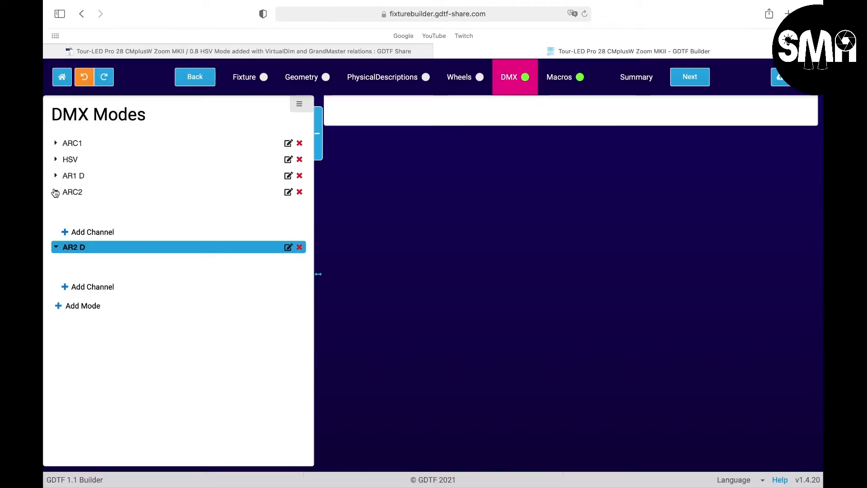
click(92, 232)
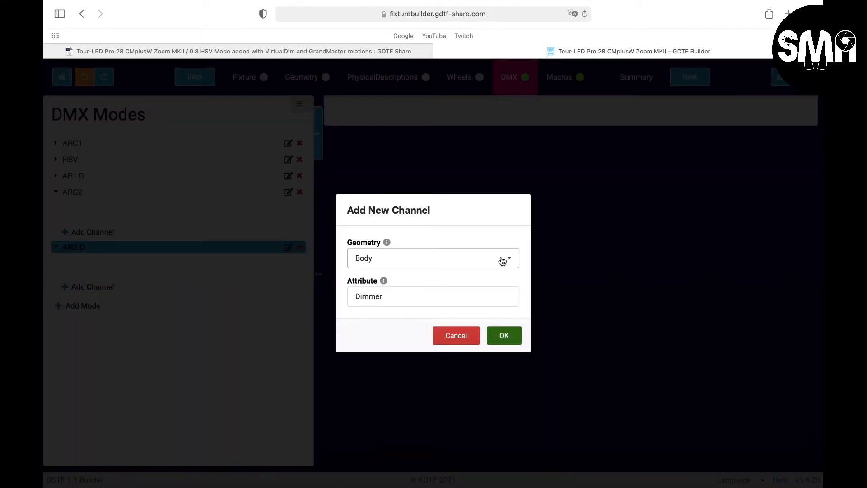
click(505, 259)
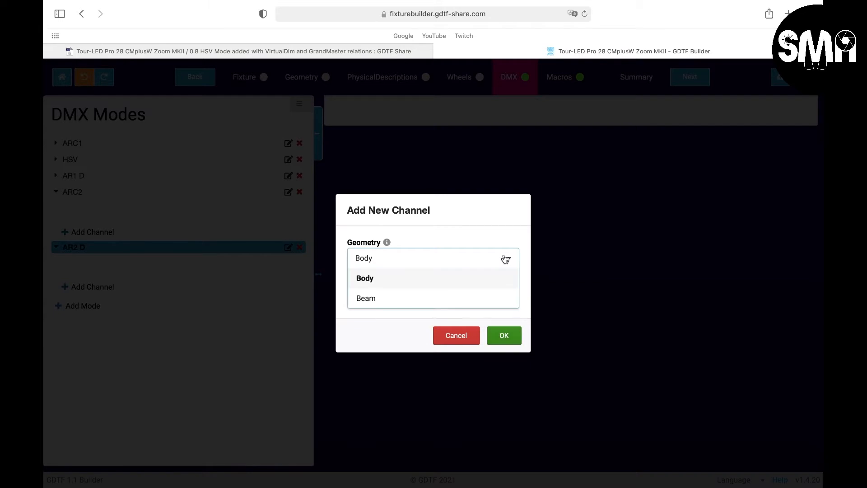
click(464, 298)
click(478, 294)
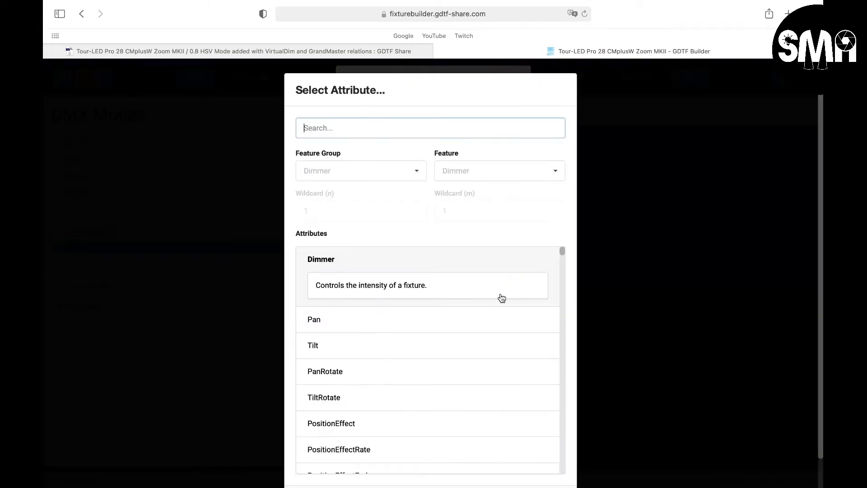
click(361, 171)
click(336, 250)
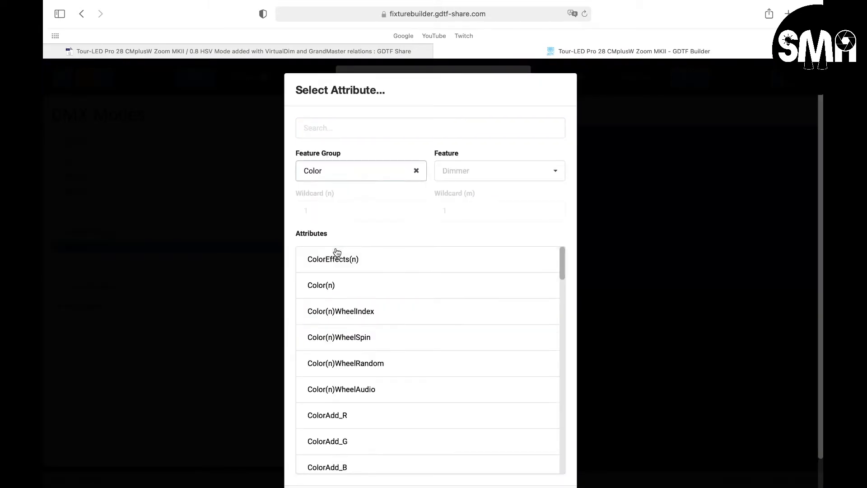
click(466, 174)
click(464, 212)
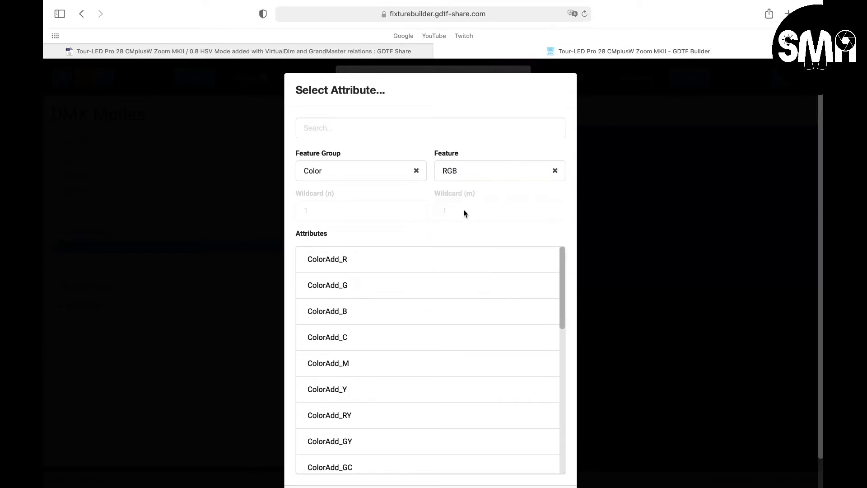
click(358, 270)
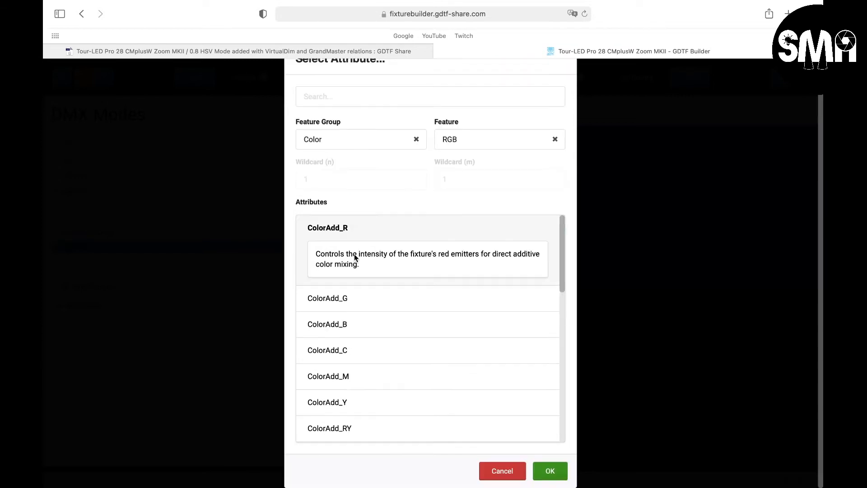
click(537, 466)
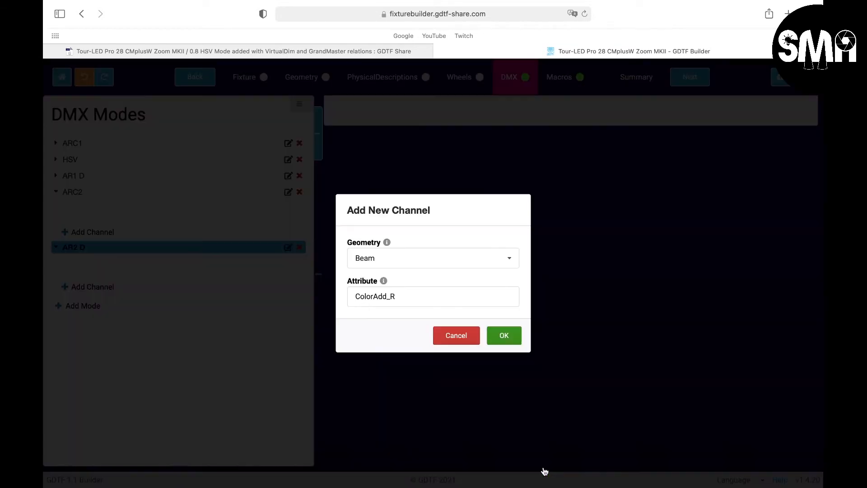
click(503, 337)
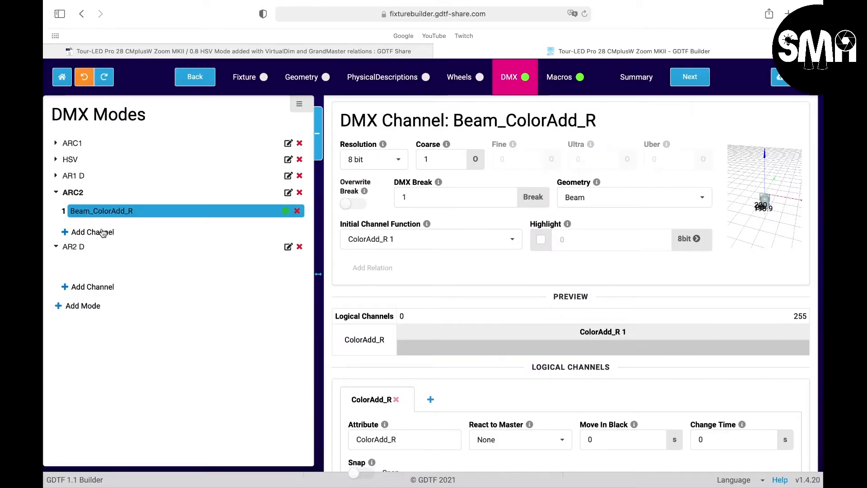
Add a second ARC2 channel with Beam geometry and the ColorAdd_G attribute from the Color group's RGB feature
click(103, 233)
click(428, 265)
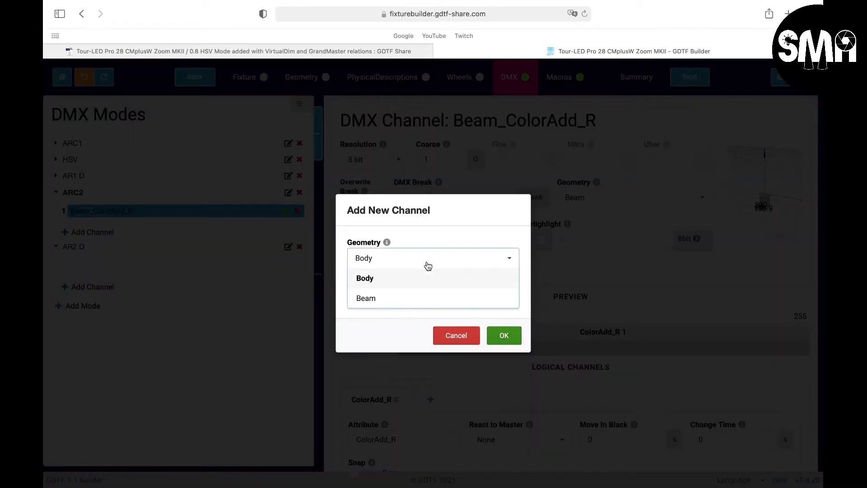
click(395, 298)
click(397, 294)
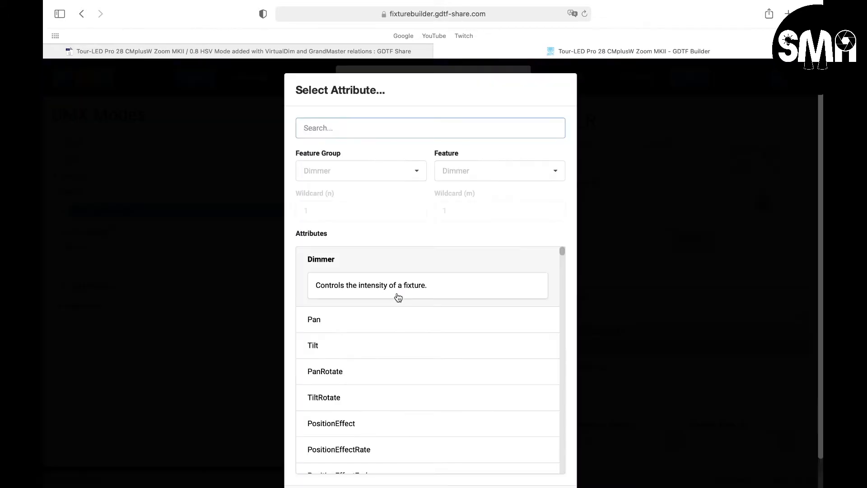
click(352, 177)
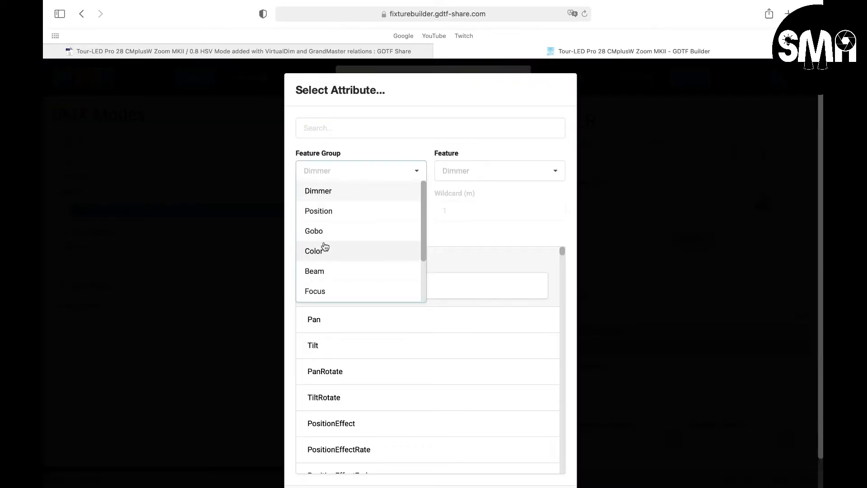
click(324, 249)
click(465, 173)
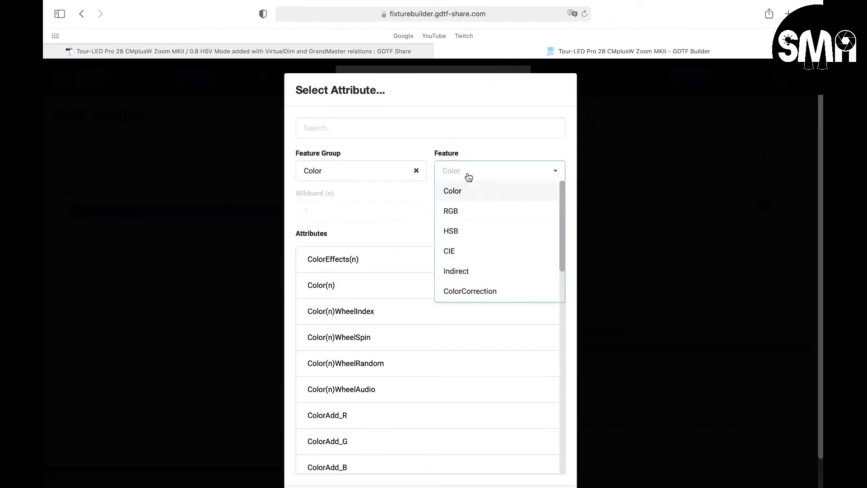
click(451, 210)
click(370, 286)
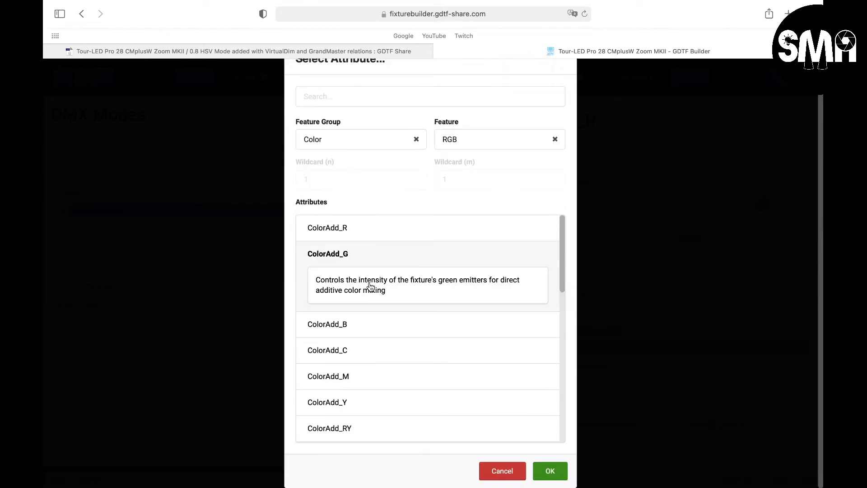
click(550, 471)
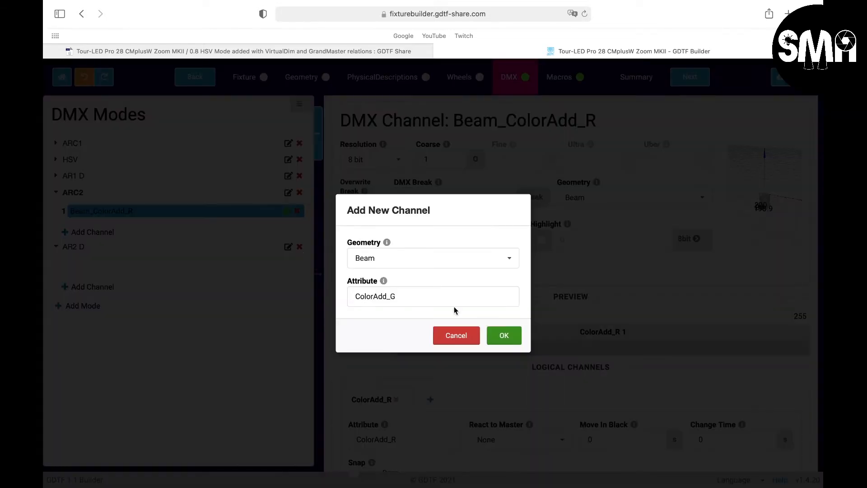
click(495, 334)
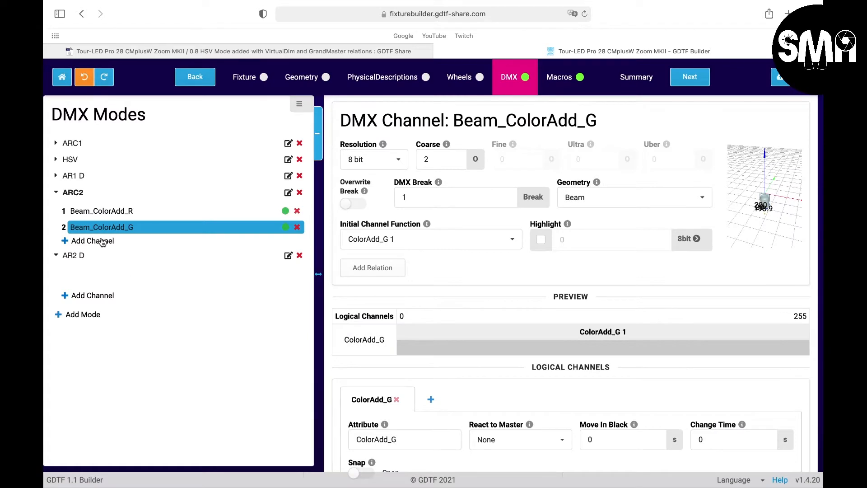
Add a third ARC2 channel with Beam geometry and the ColorAdd_B attribute from the Color group's RGB feature
click(102, 241)
click(427, 259)
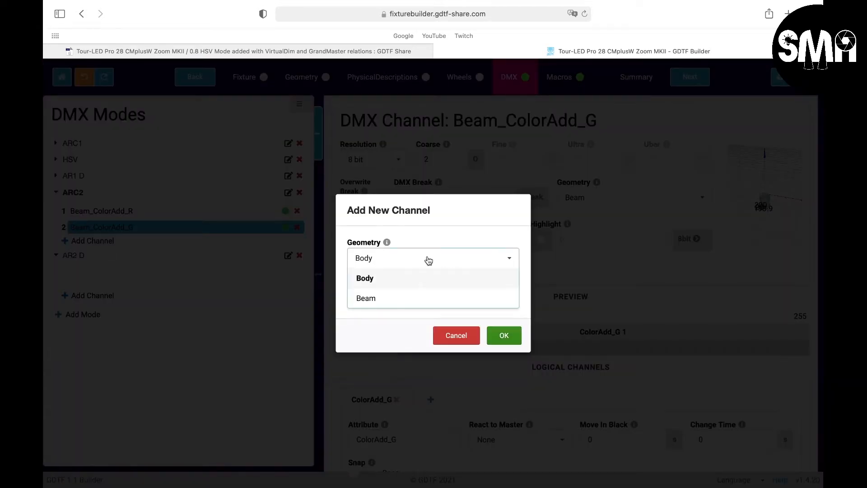
click(400, 300)
click(401, 298)
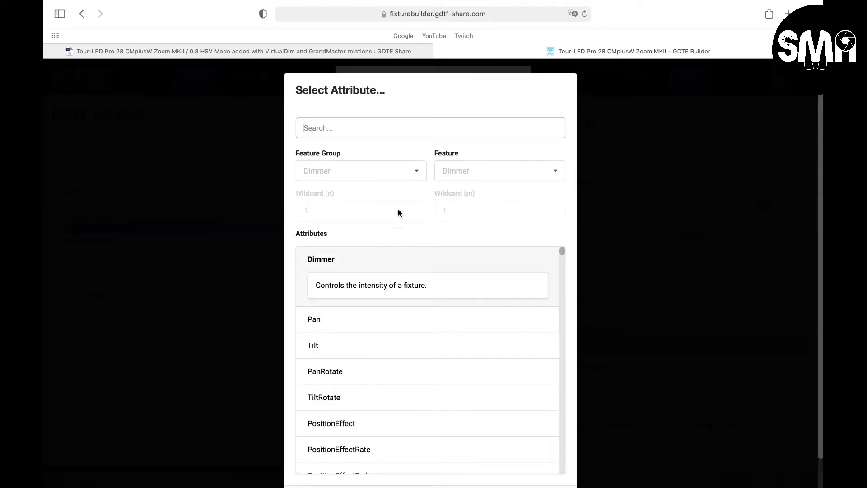
click(402, 176)
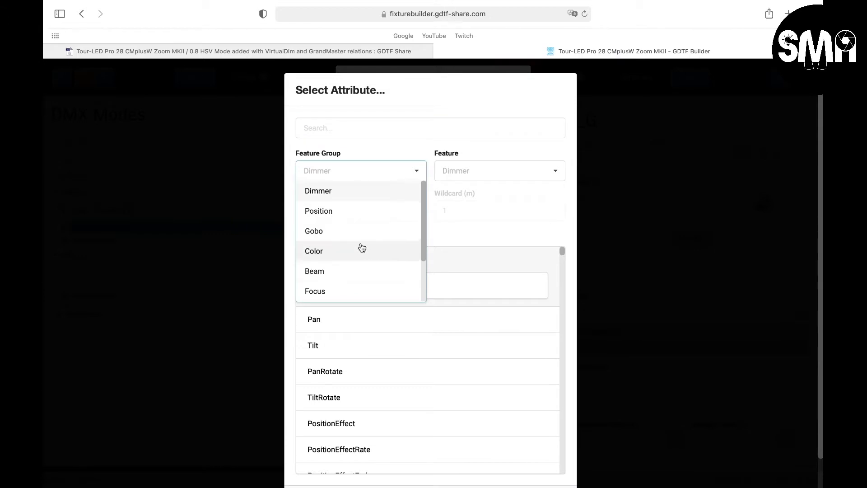
click(362, 250)
click(464, 176)
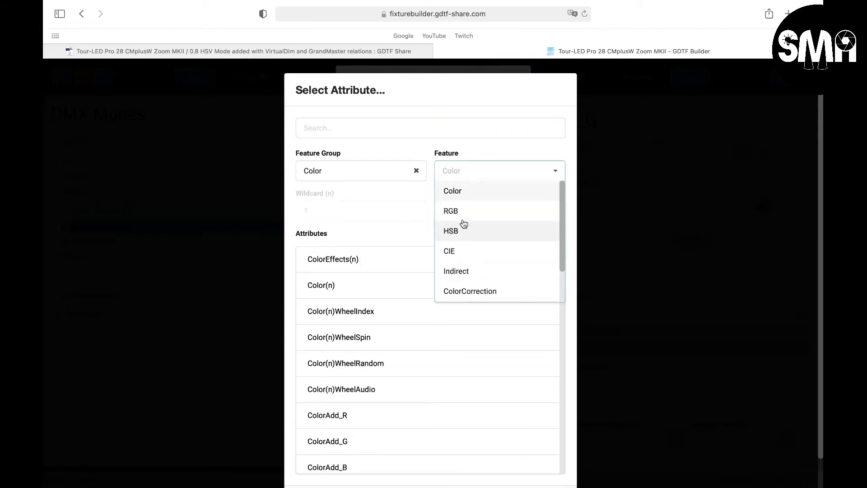
click(463, 212)
click(375, 318)
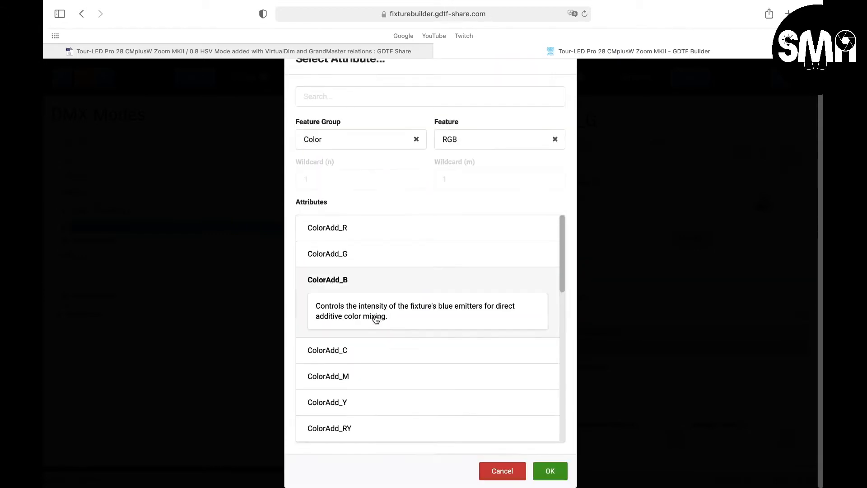
click(549, 471)
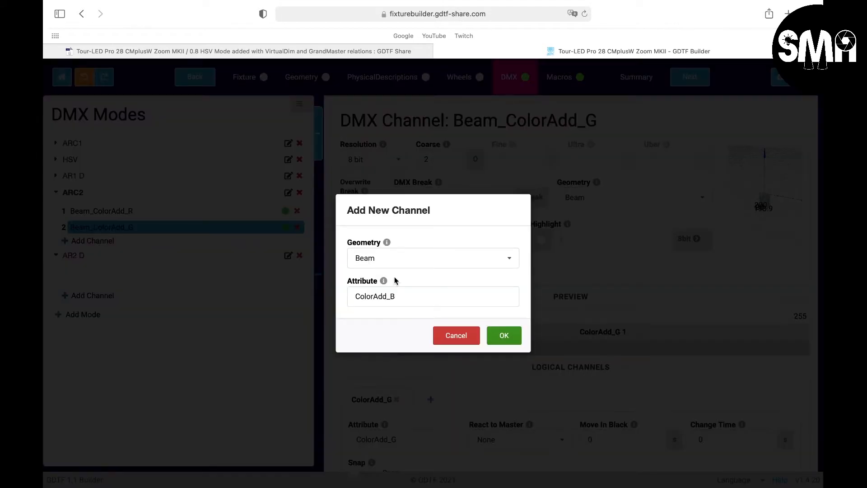
click(503, 335)
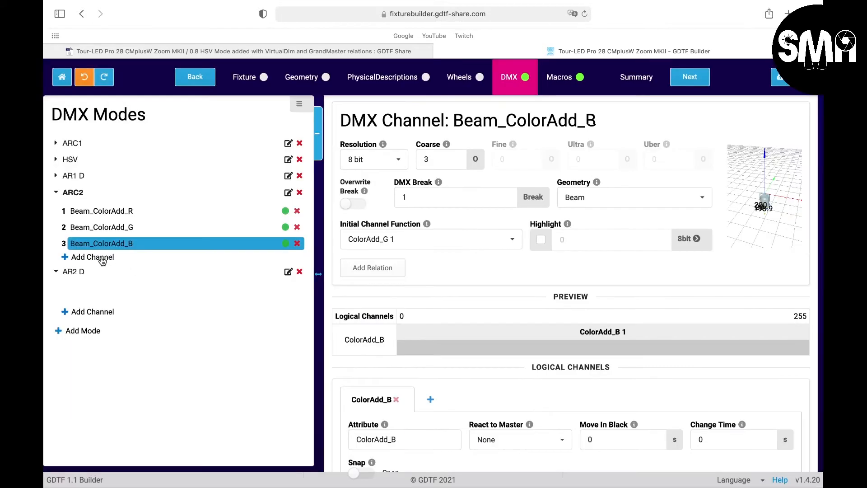
Start a fourth channel in the ARC2 mode with Beam as its geometry
click(102, 261)
click(414, 258)
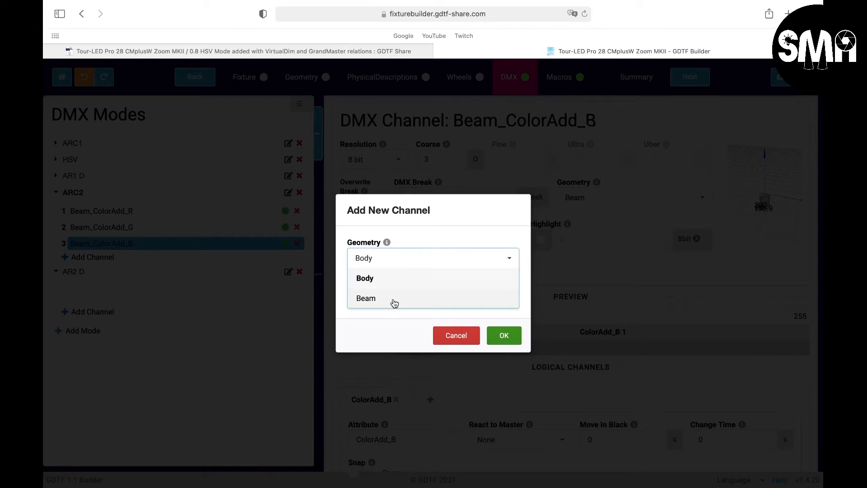
click(395, 299)
Try to create the fourth ARC2 channel with the ColorAdd_B attribute from the Color group's RGB feature
click(395, 297)
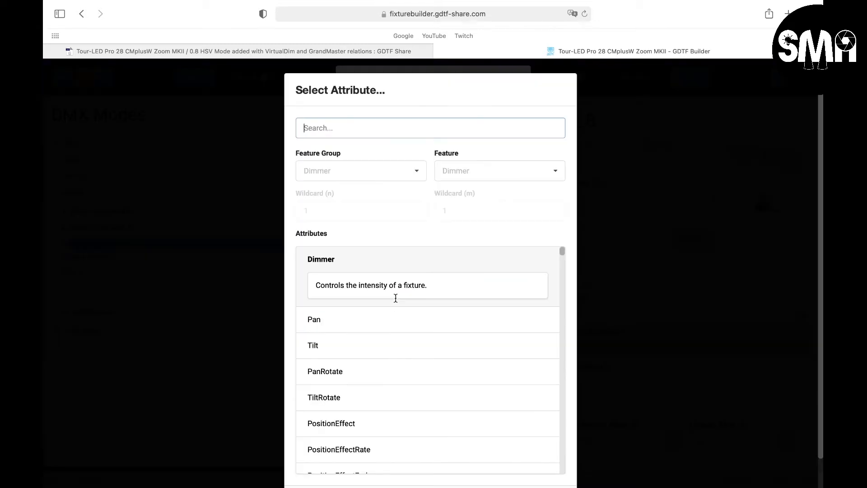
click(361, 173)
click(335, 251)
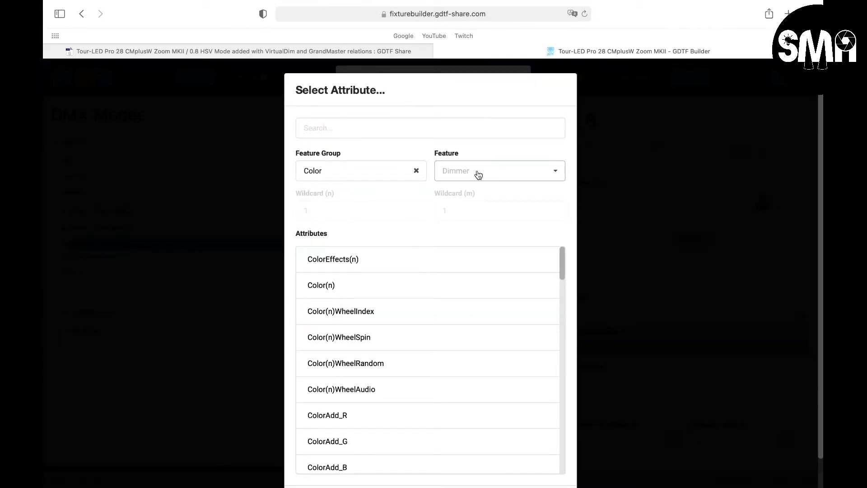
click(475, 172)
click(471, 209)
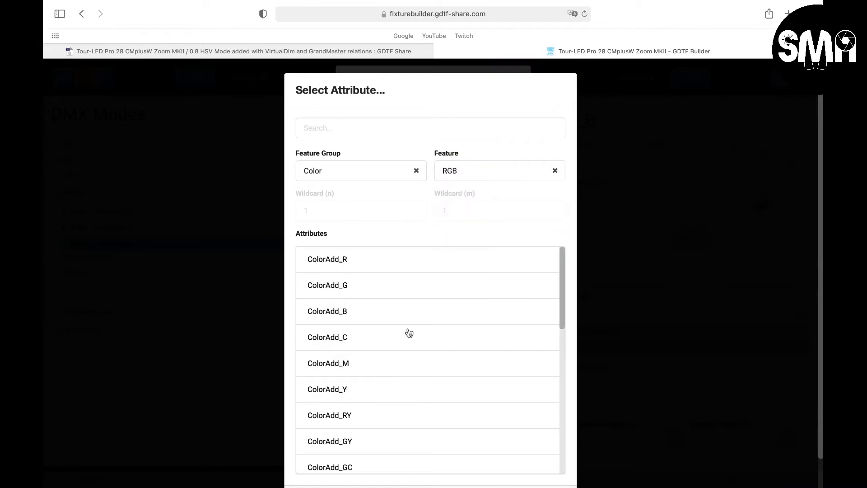
click(375, 312)
click(541, 469)
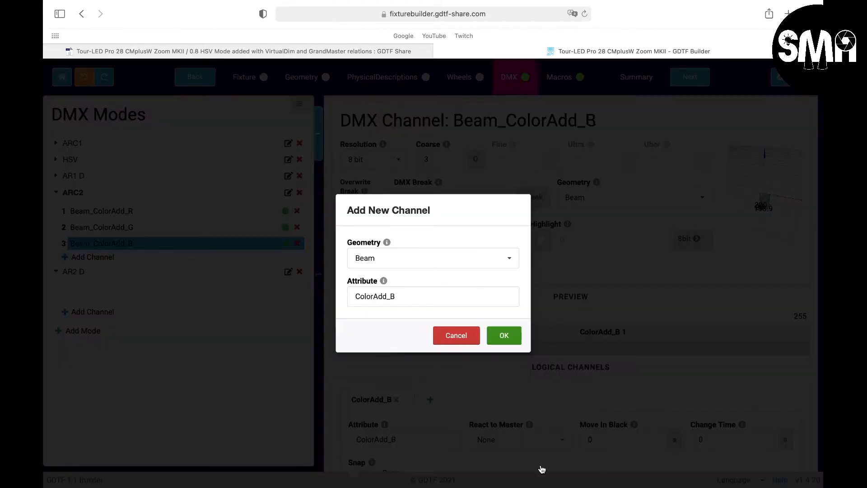
click(505, 334)
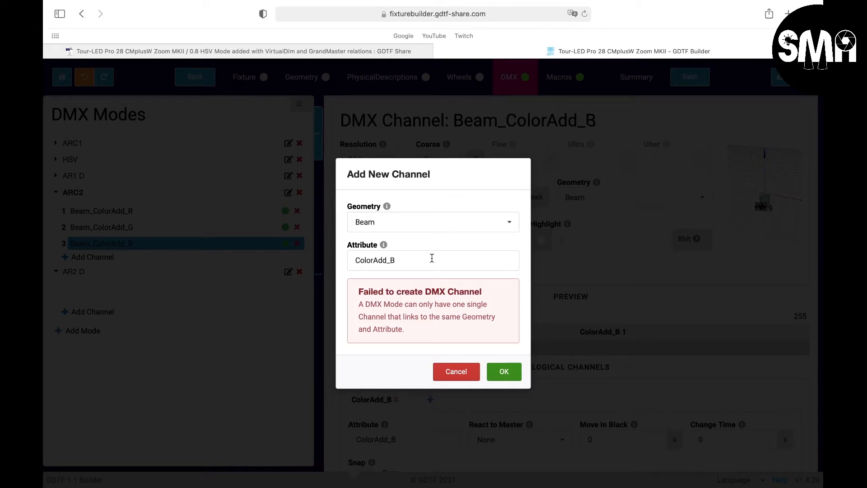
Set the new Beam channel's attribute to ColorAdd_W and add the channel to ARC2
click(432, 258)
scroll(382, 373, down, 5)
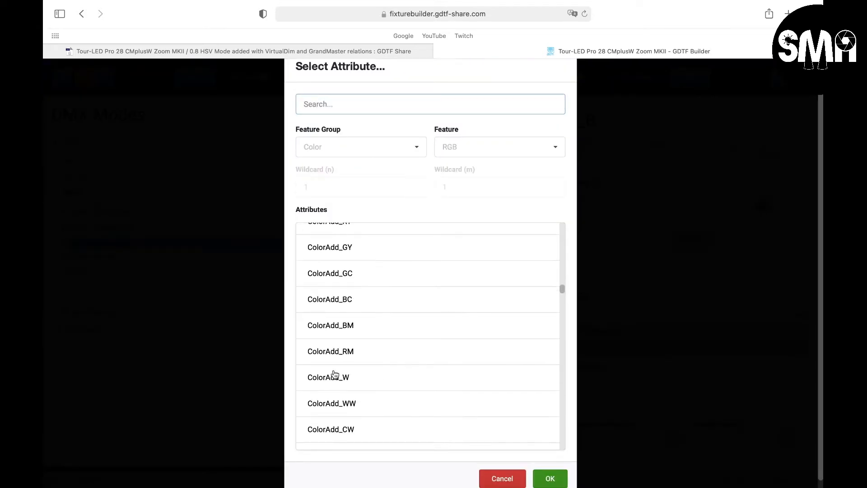
click(328, 376)
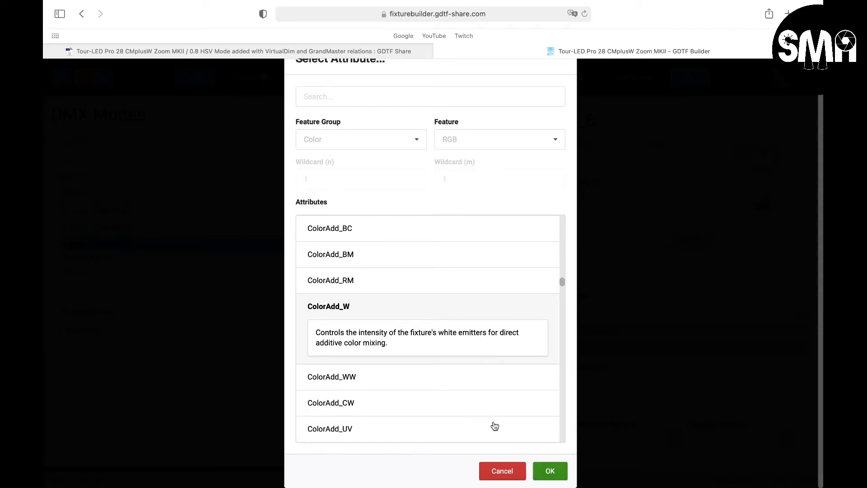
click(548, 471)
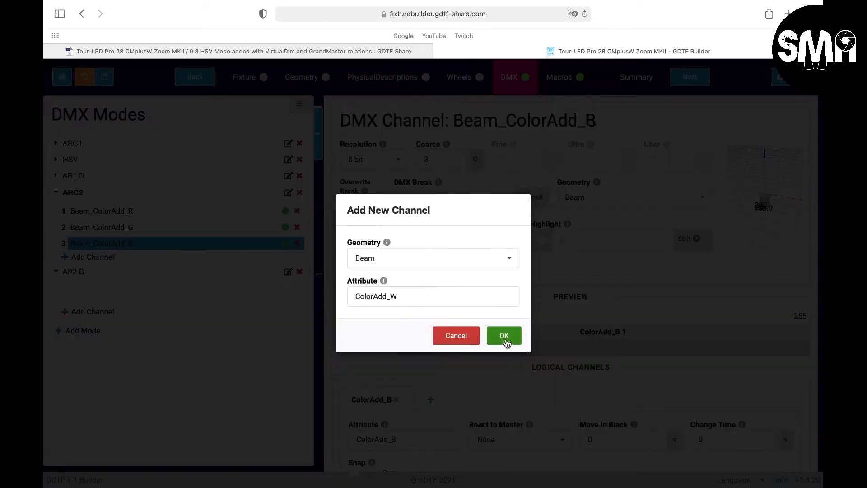
click(504, 335)
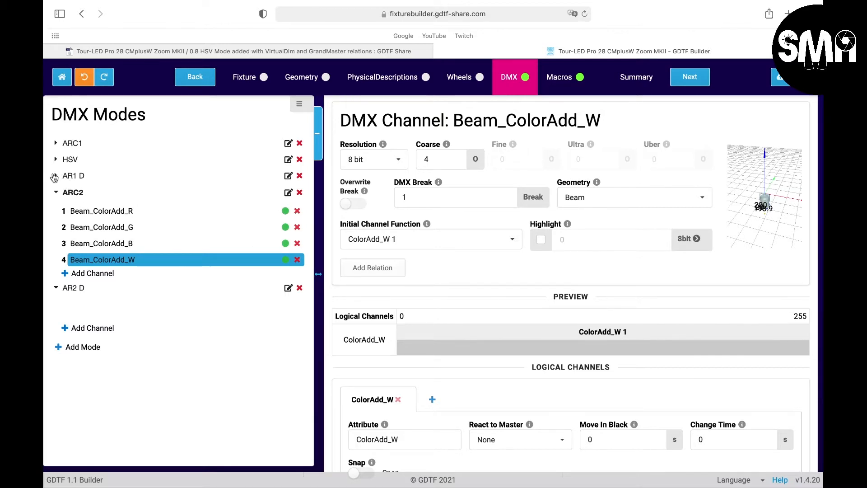
Examine the highlight and default DMX settings of the Beam_ColorAdd_R channel in the AR1 D mode
click(55, 177)
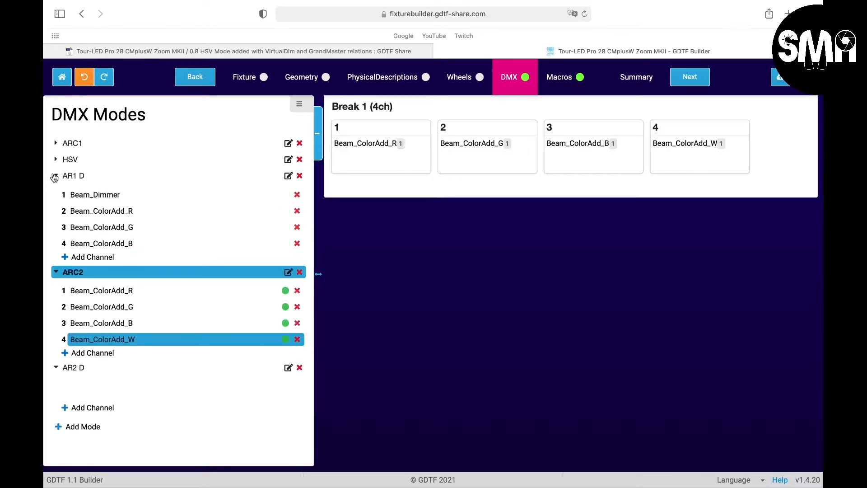
click(84, 210)
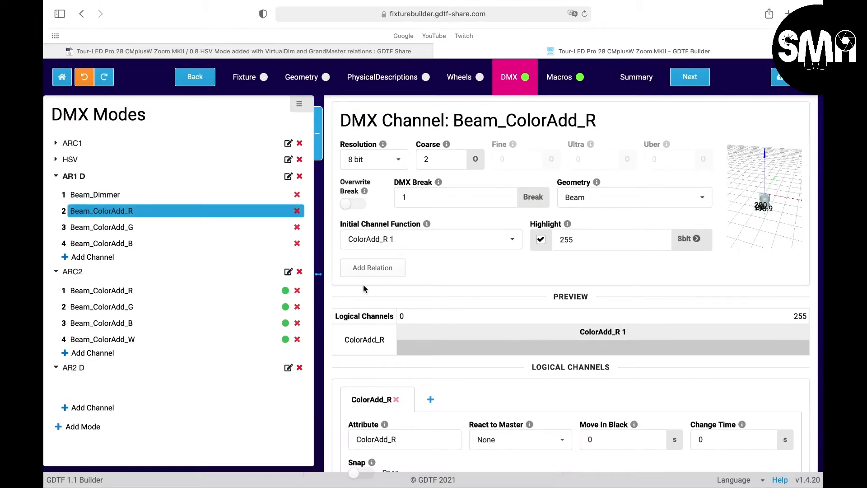
scroll(357, 255, down, 3)
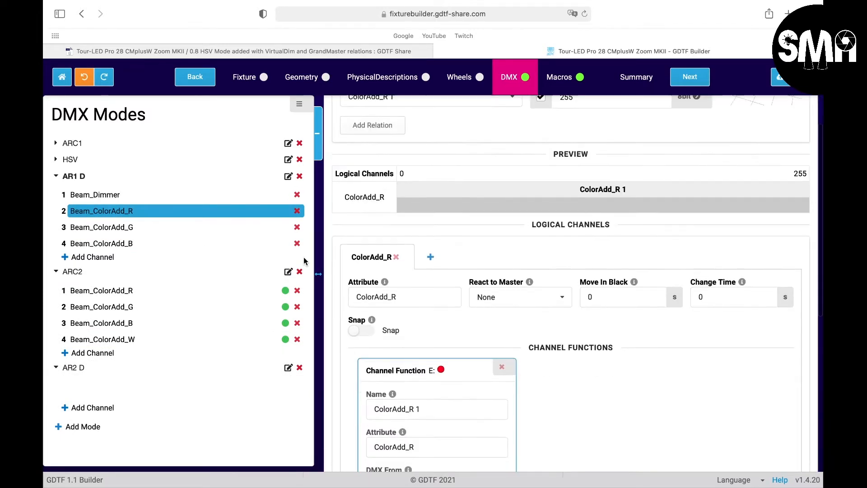
scroll(304, 261, down, 6)
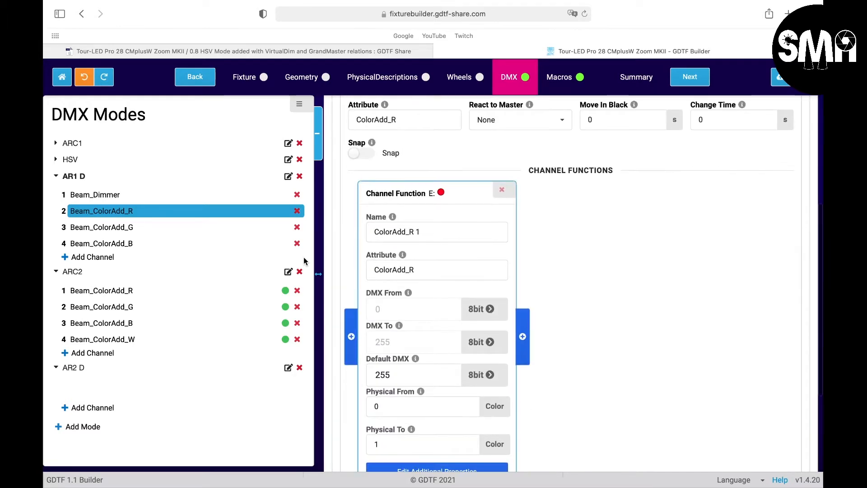
scroll(304, 261, up, 8)
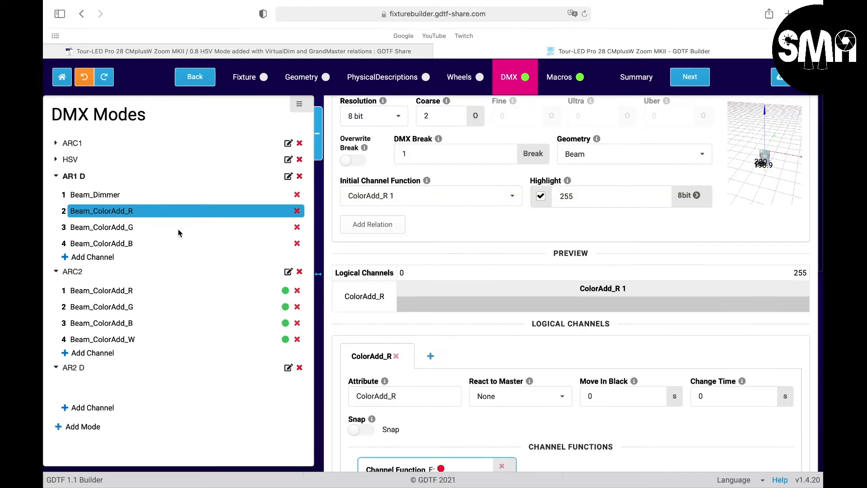
Examine the Beam_ColorAdd_R channel's highlight and channel function settings in the ARC1 mode, and collapse the ARC1 and AR1 D modes
click(57, 143)
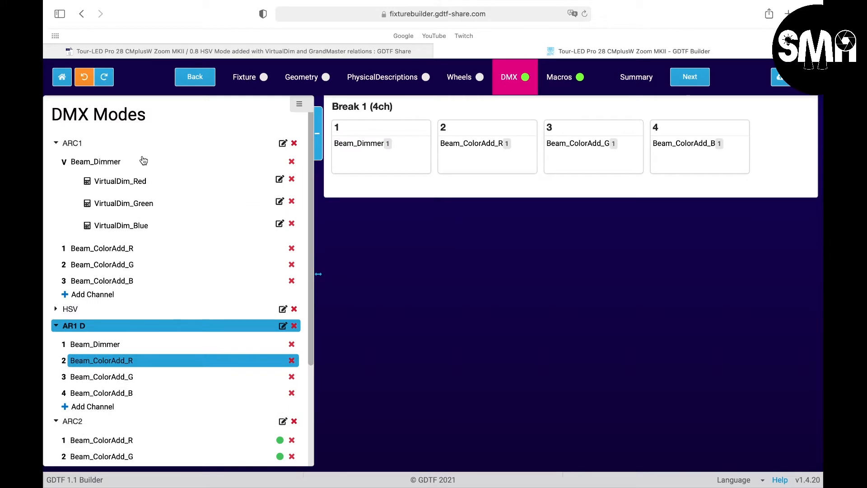
click(79, 144)
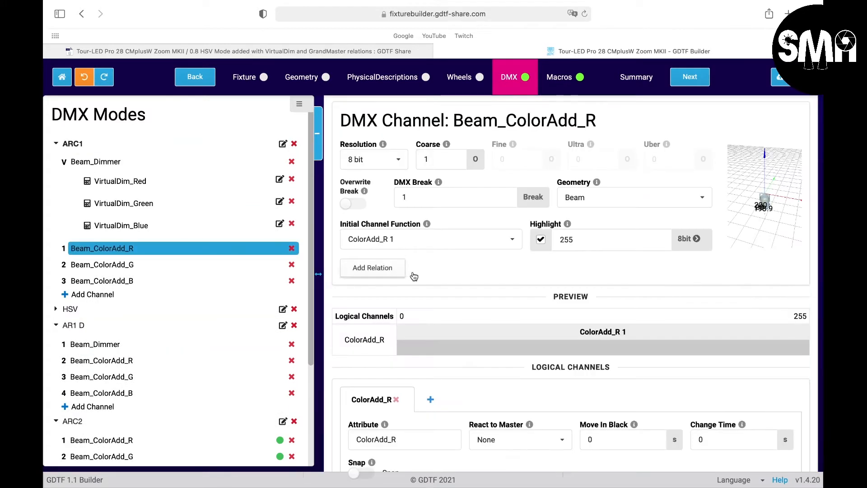
scroll(387, 391, down, 5)
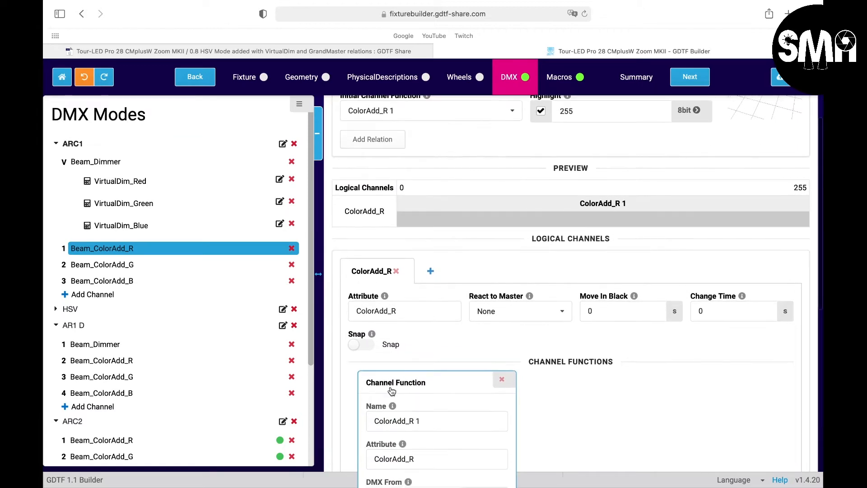
scroll(388, 390, down, 5)
scroll(390, 390, up, 10)
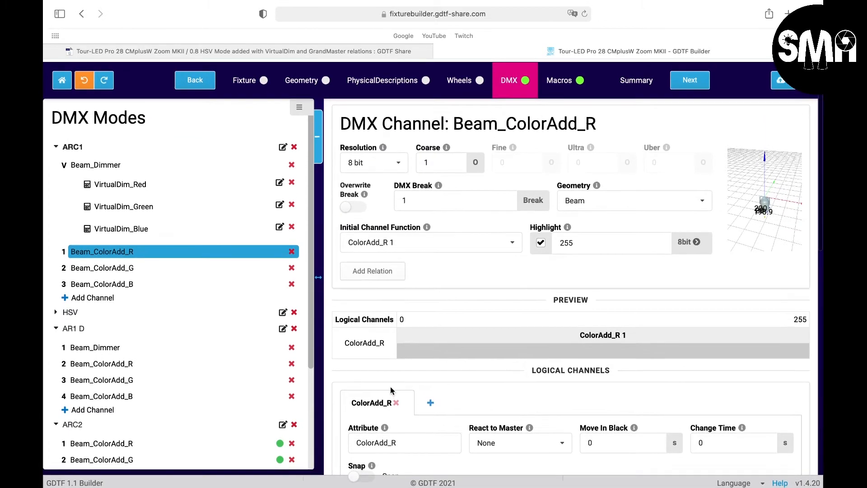
scroll(391, 391, down, 10)
scroll(390, 387, down, 6)
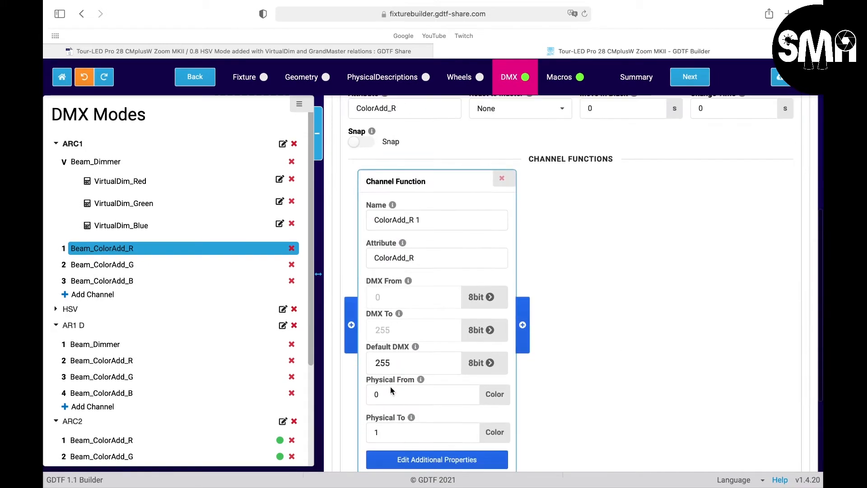
scroll(391, 386, up, 9)
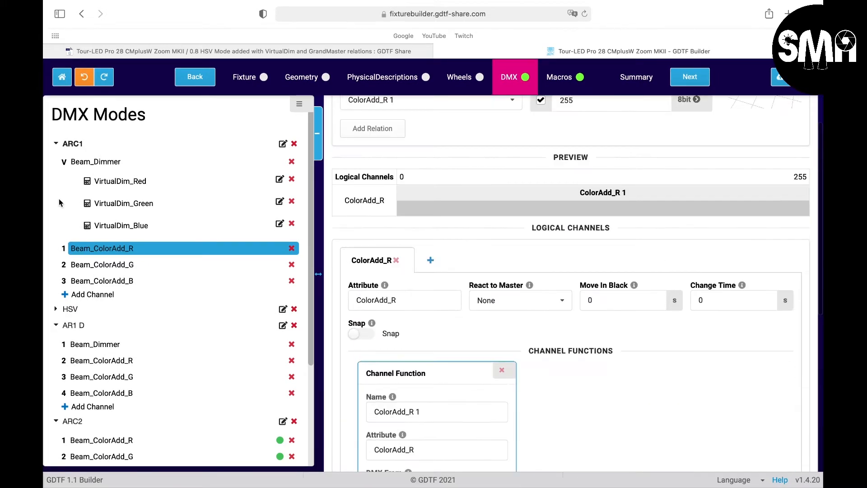
click(56, 143)
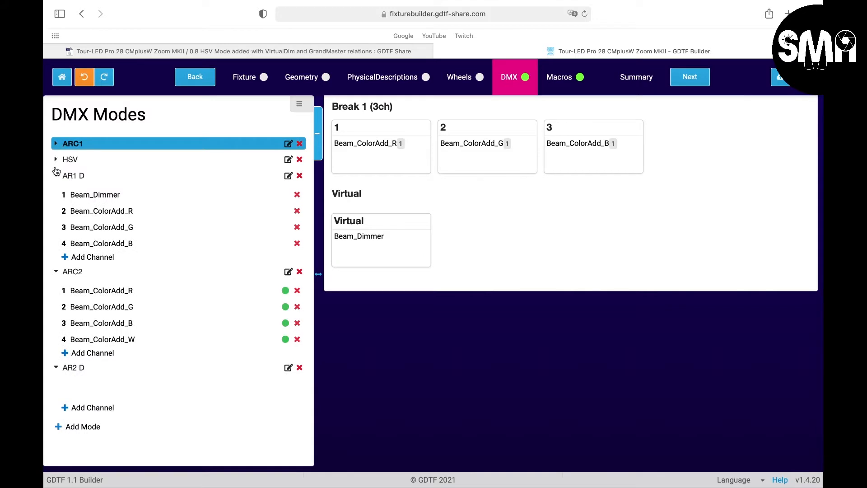
click(56, 175)
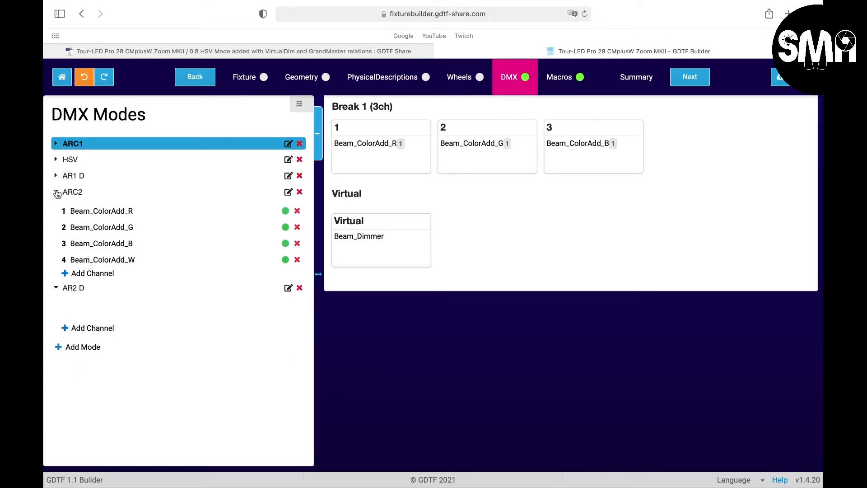
Enable the highlight value for ARC2's Beam_ColorAdd_R channel and set it to 255
mouse_move(78, 205)
mouse_down()
mouse_move(111, 246)
mouse_move(101, 244)
mouse_move(101, 272)
mouse_move(110, 218)
mouse_move(88, 212)
mouse_up()
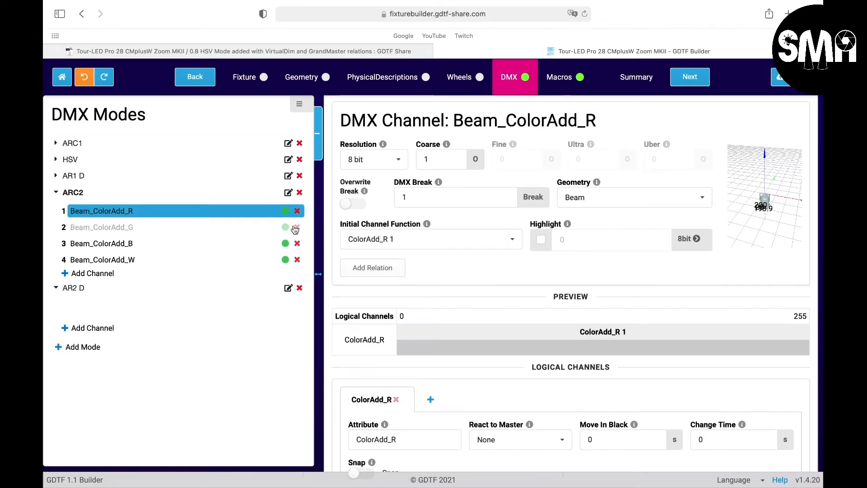
scroll(447, 320, down, 5)
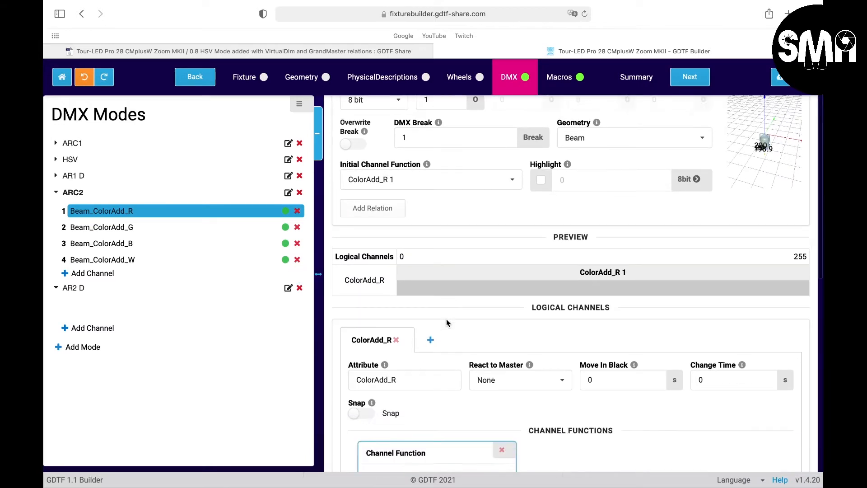
scroll(446, 319, up, 5)
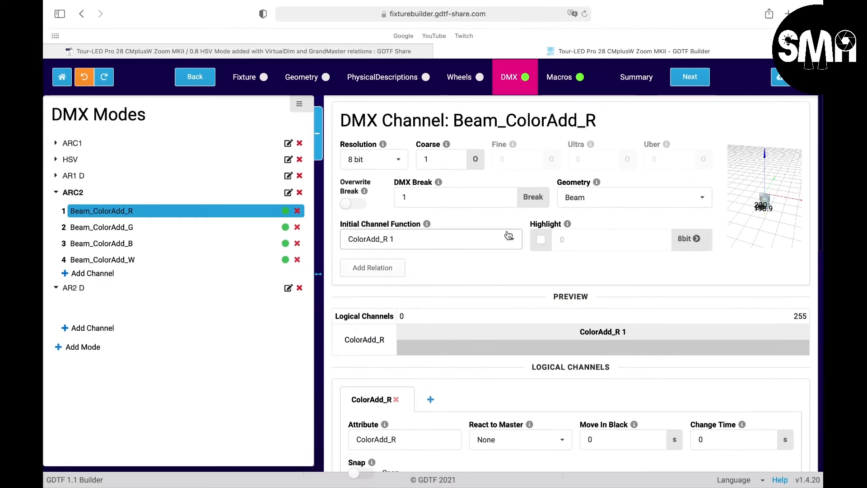
click(540, 240)
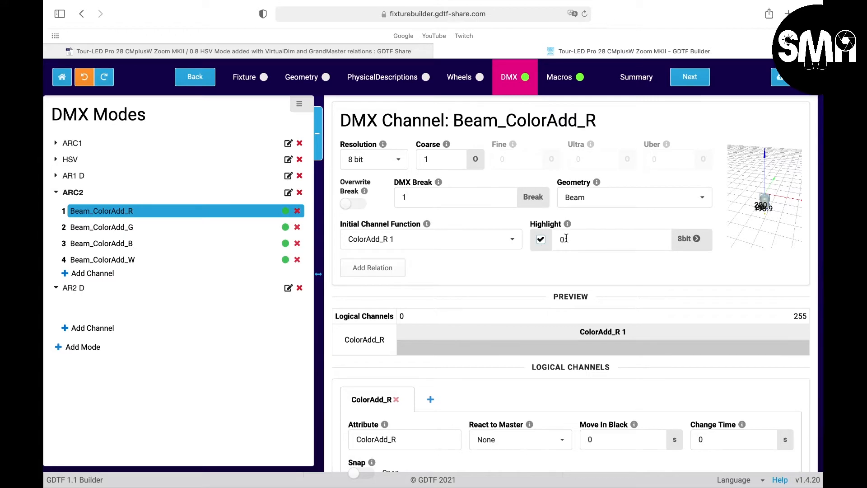
click(566, 238)
key(BackSpace)
text(255)
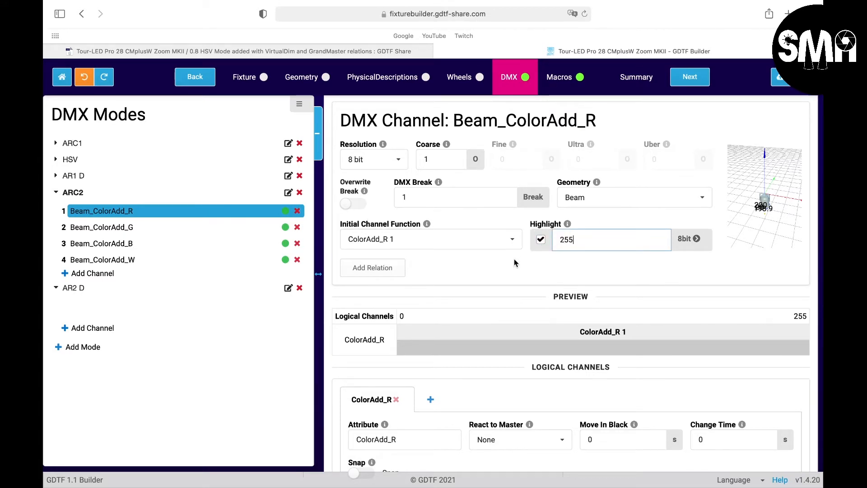
Set the default DMX value of ARC2's ColorAdd_R 1 channel function to 255
scroll(502, 283, down, 8)
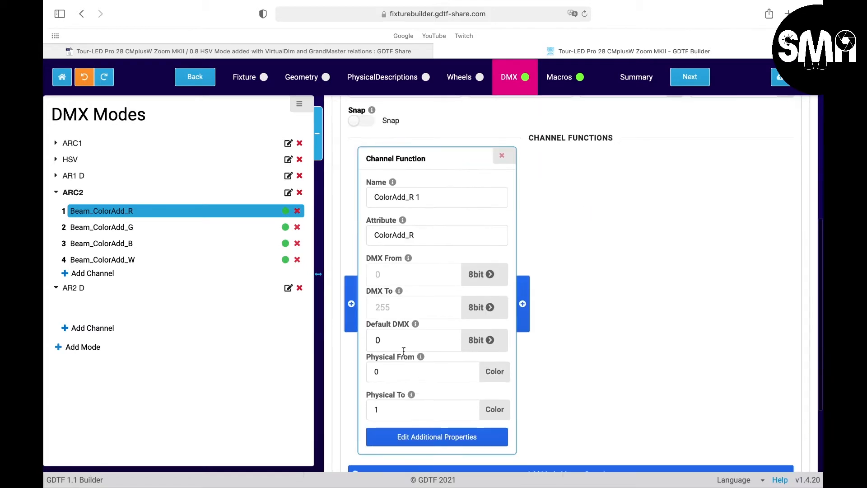
click(382, 339)
key(BackSpace)
text(255)
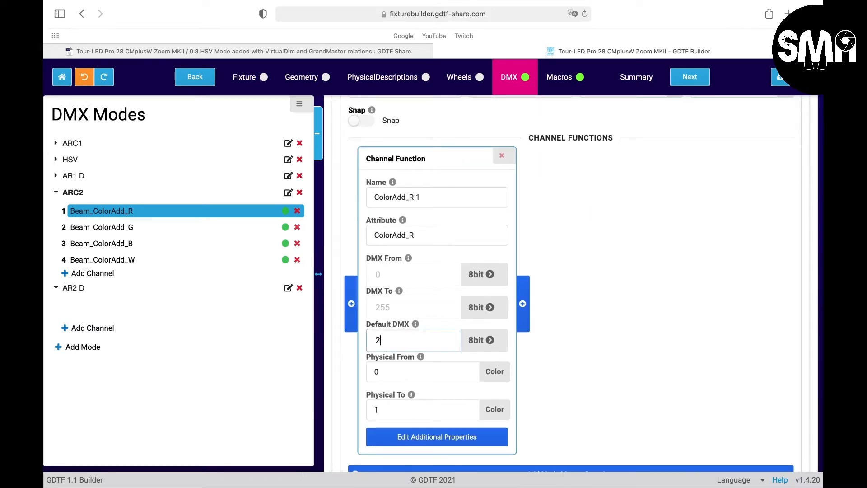
Set the default DMX value to 255 for the channel functions of ARC2's Beam_ColorAdd_G and Beam_ColorAdd_B channels
click(117, 227)
click(388, 340)
key(BackSpace)
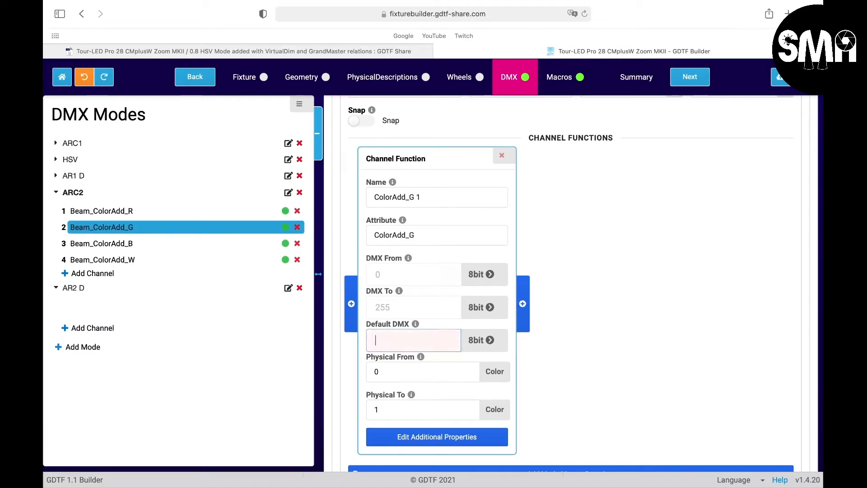
text(255)
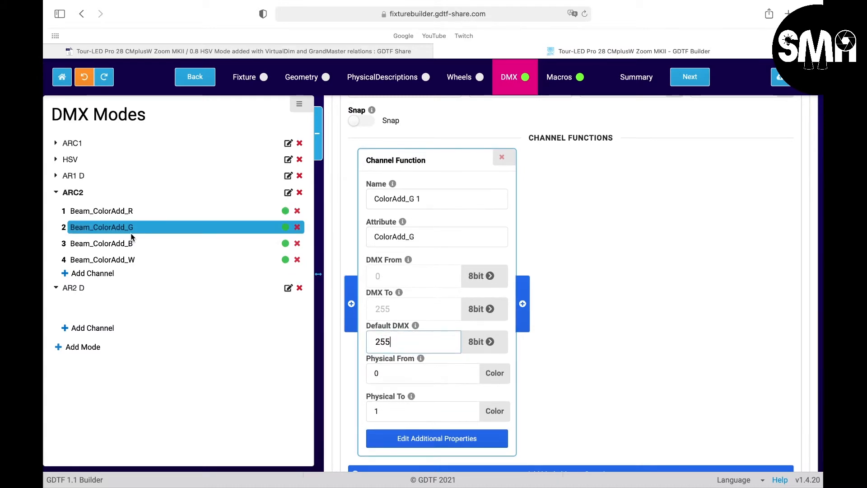
click(128, 244)
click(383, 340)
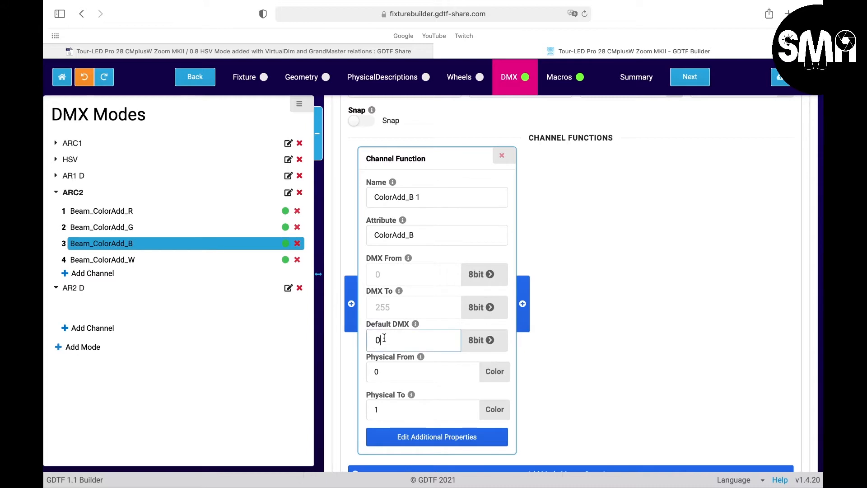
text(255)
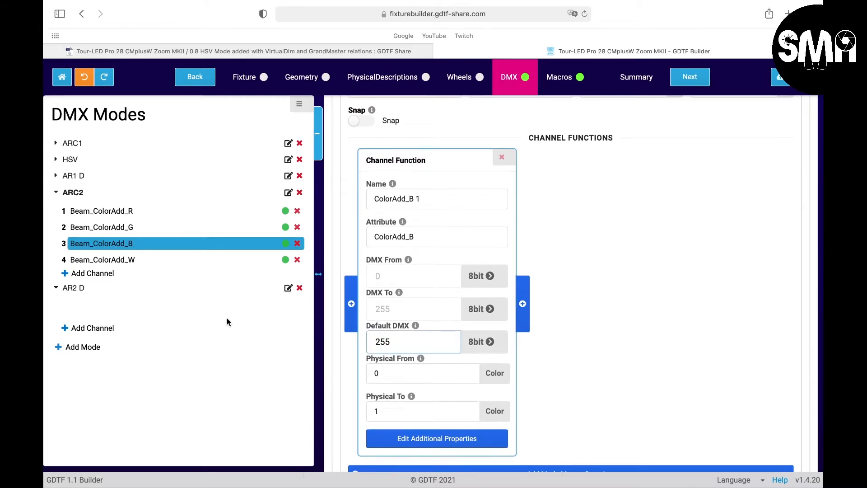
Enable the highlight for ARC2's Beam_ColorAdd_W channel with a value of 0
click(139, 260)
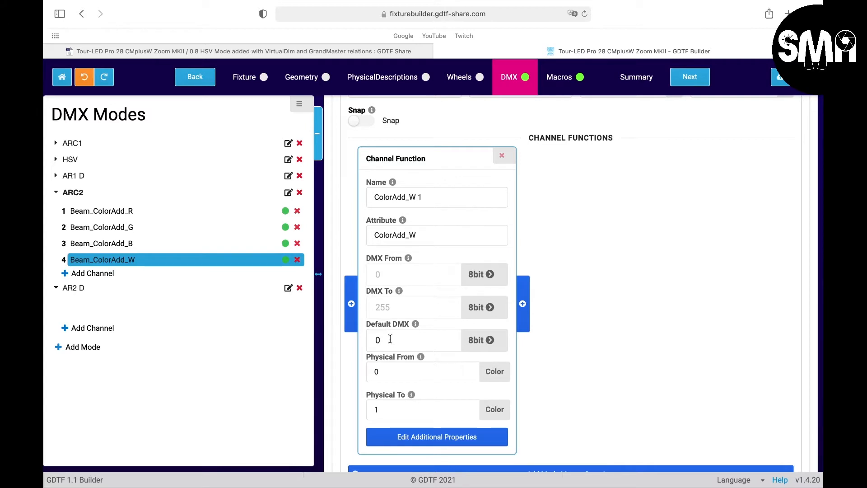
scroll(390, 339, up, 8)
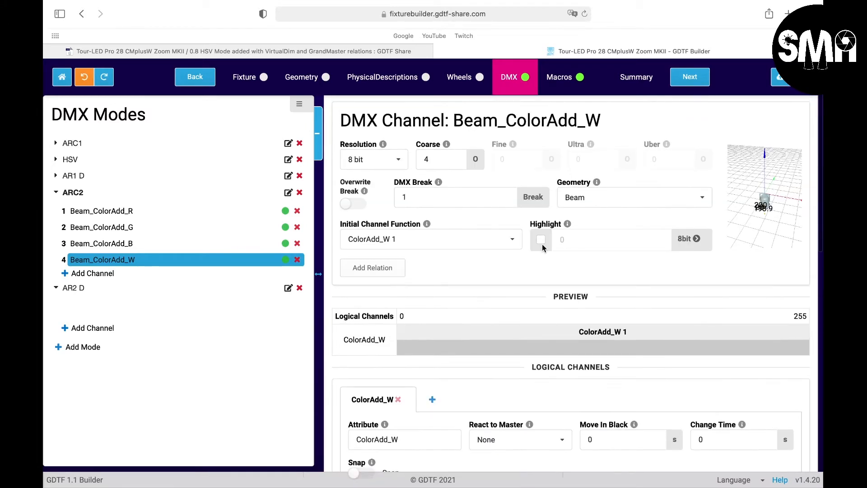
click(540, 240)
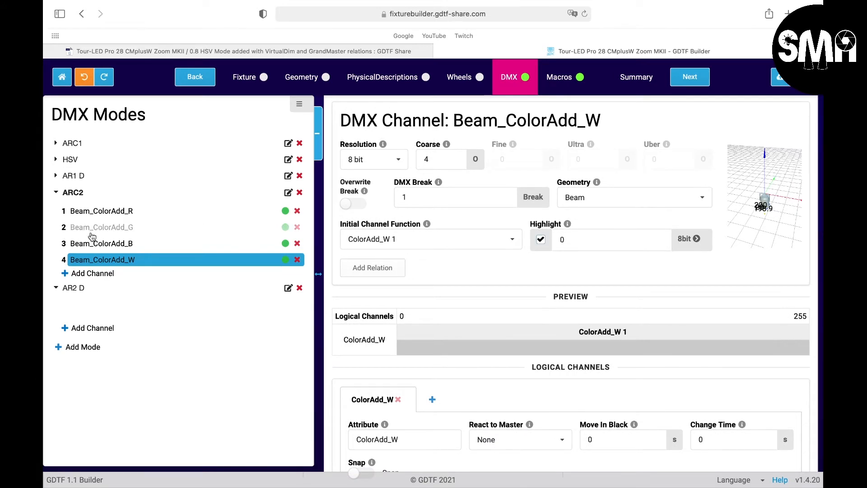
Enable the highlight and set it to 255 for ARC2's Beam_ColorAdd_B and Beam_ColorAdd_G channels
click(99, 245)
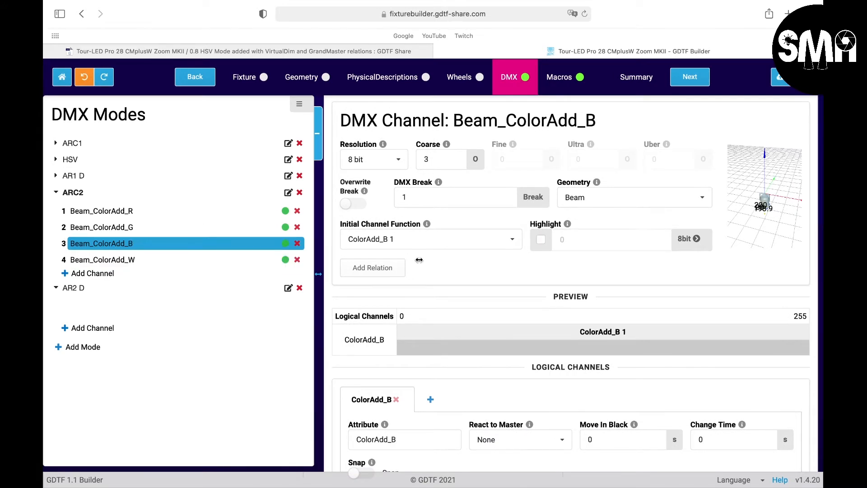
click(563, 240)
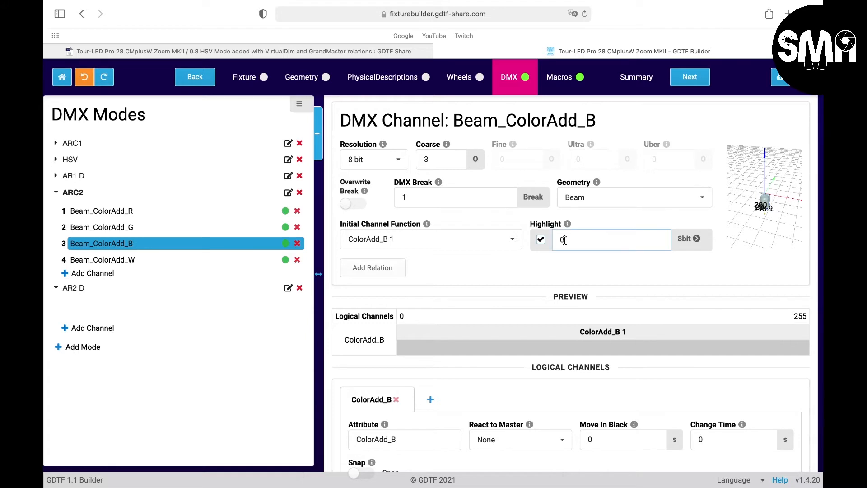
key(BackSpace)
text(255)
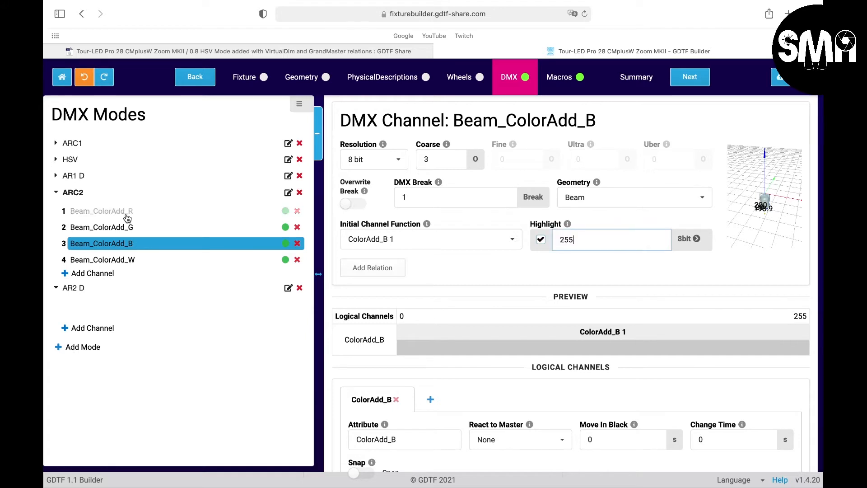
click(103, 227)
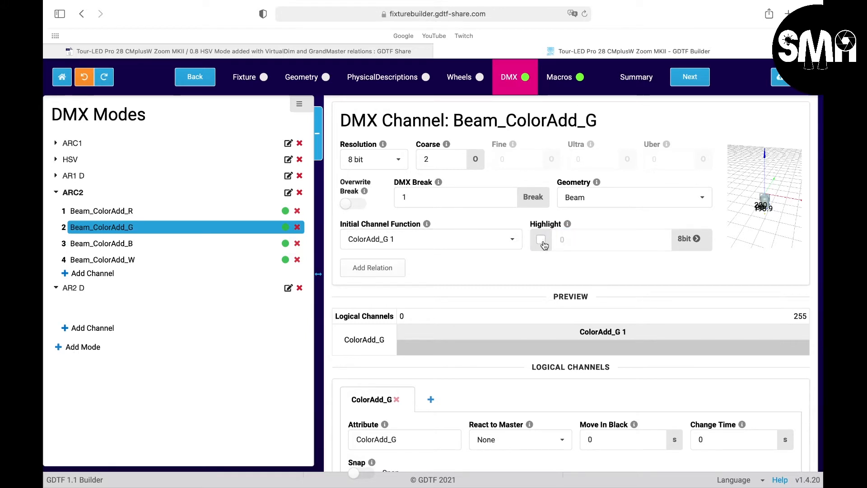
click(573, 241)
key(BackSpace)
text(255)
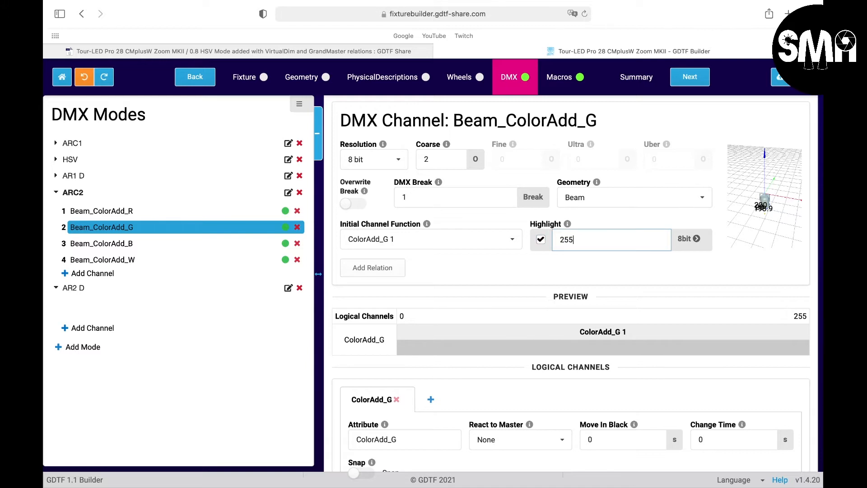
Link the ColorAdd_R 1 channel function of ARC2's Beam_ColorAdd_R channel to the RED-LED emitter
click(214, 214)
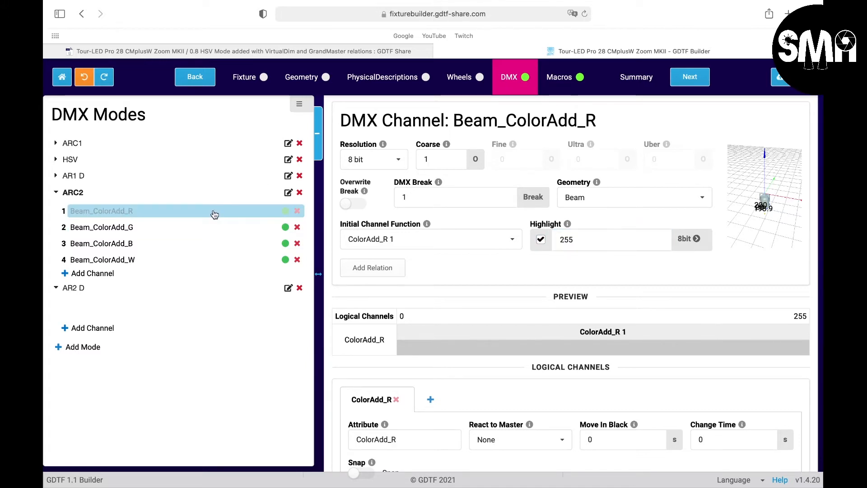
click(125, 261)
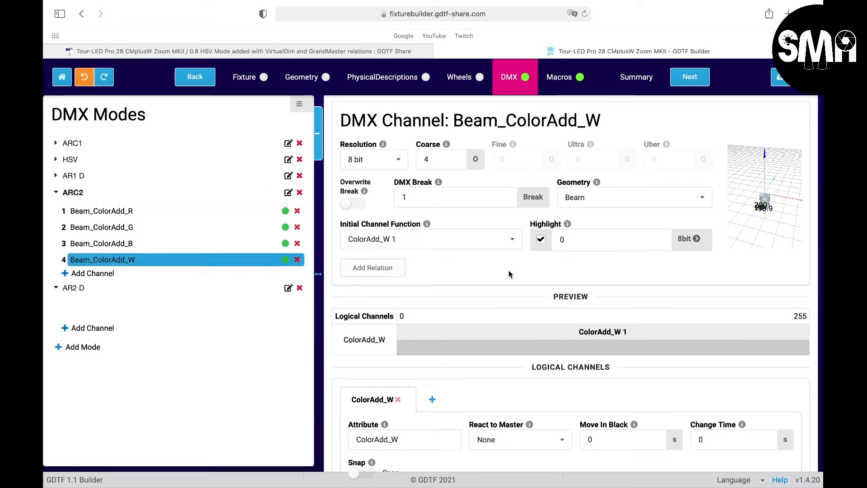
click(112, 213)
scroll(362, 320, down, 5)
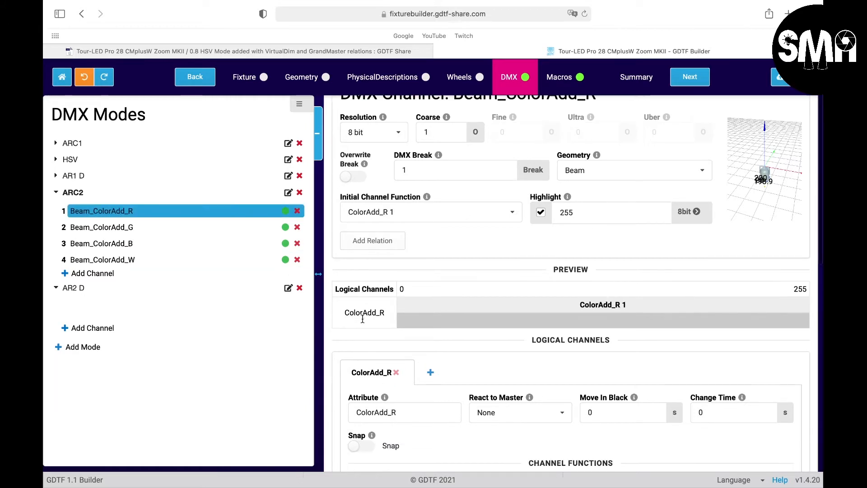
scroll(441, 300, down, 3)
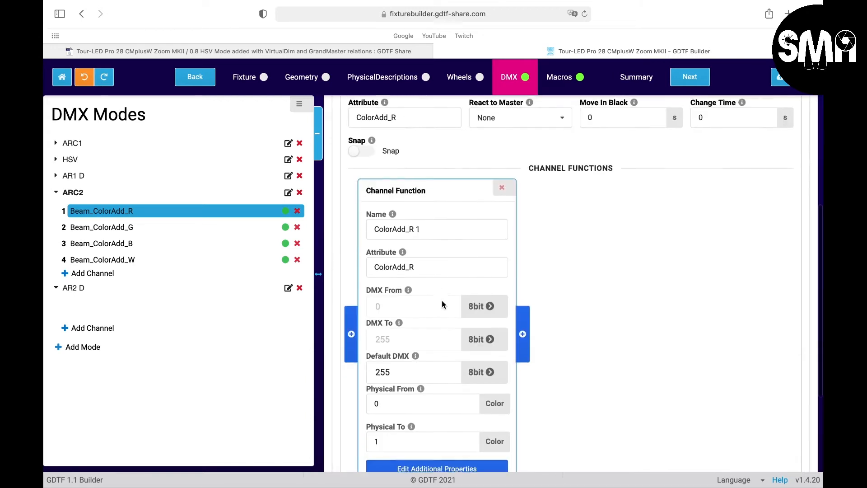
scroll(443, 305, up, 3)
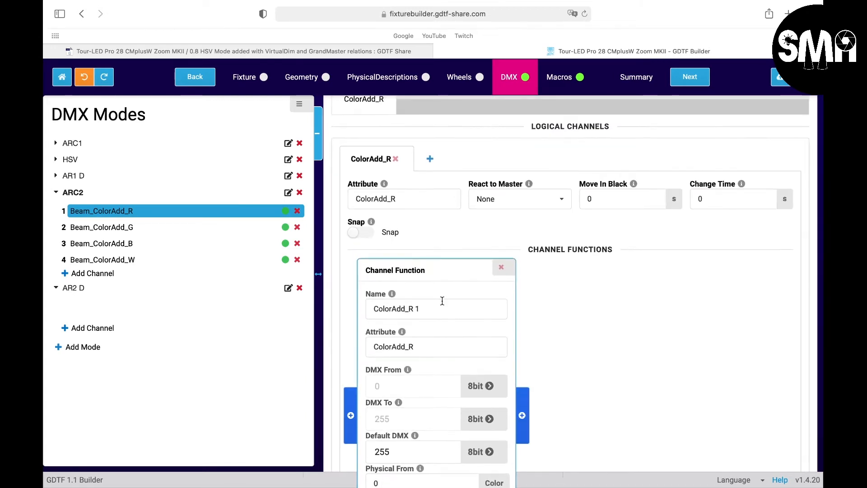
scroll(431, 299, down, 1)
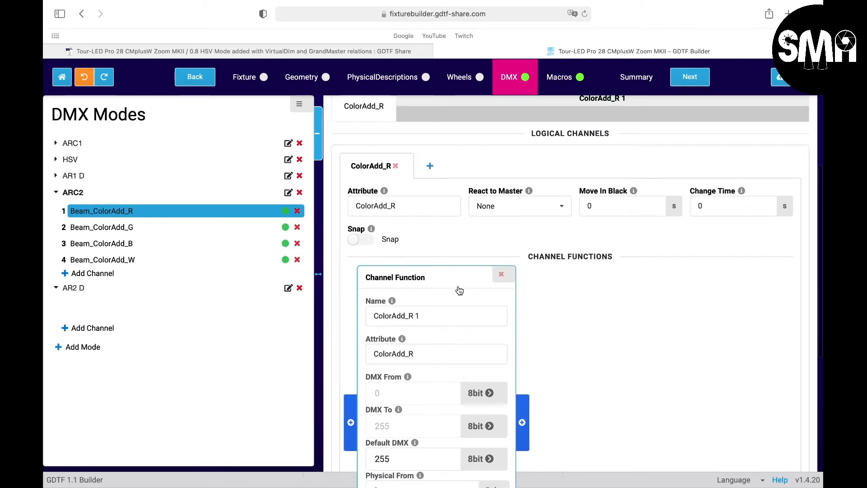
scroll(433, 342, down, 3)
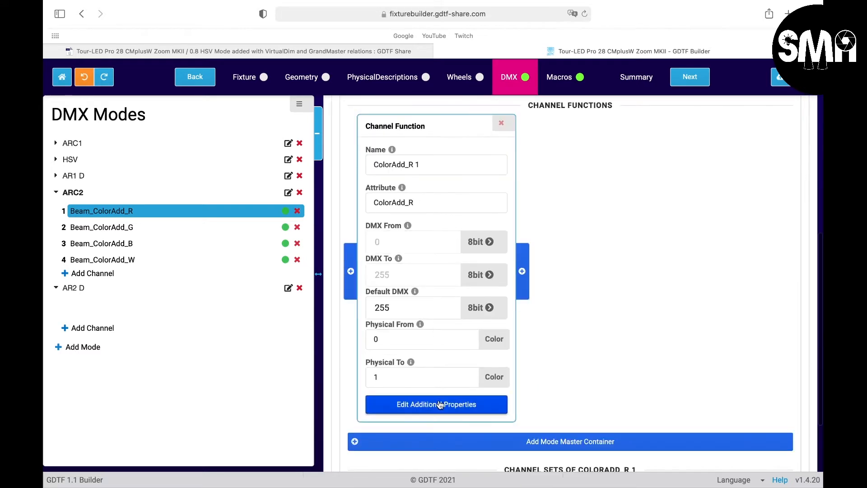
click(439, 405)
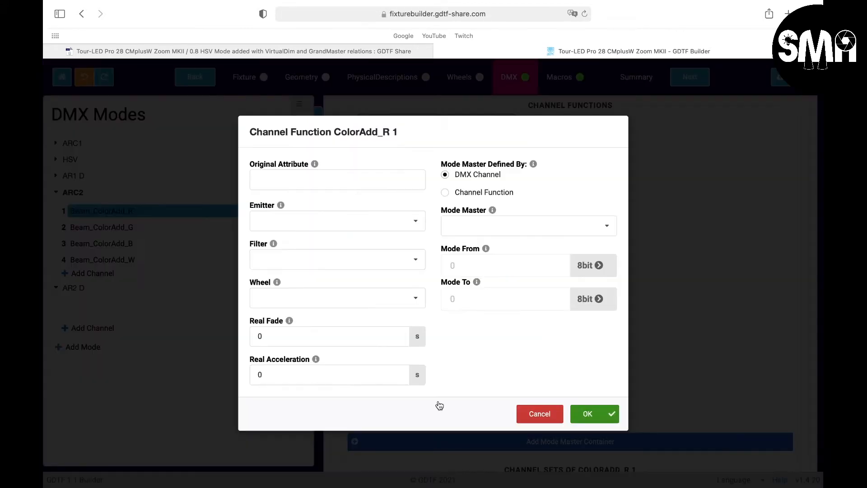
click(413, 227)
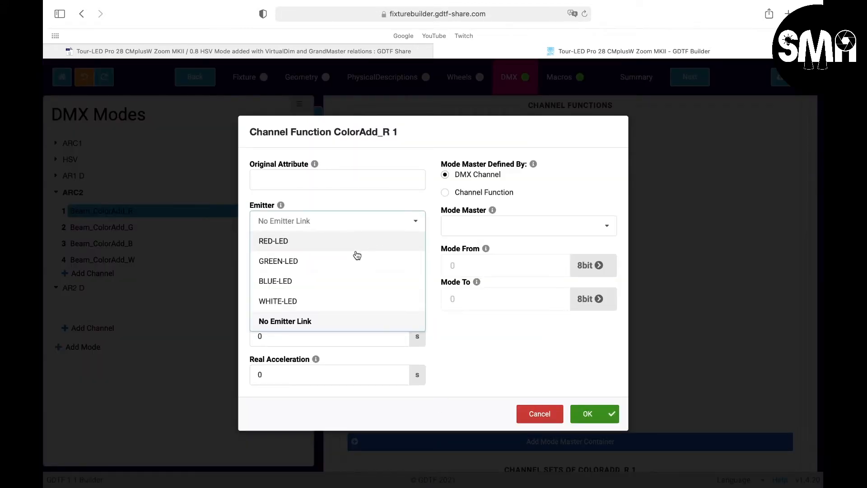
click(356, 248)
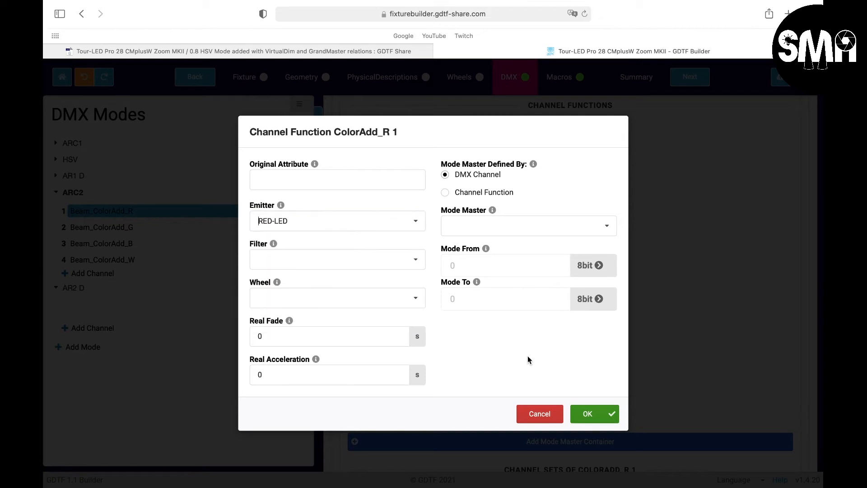
click(585, 414)
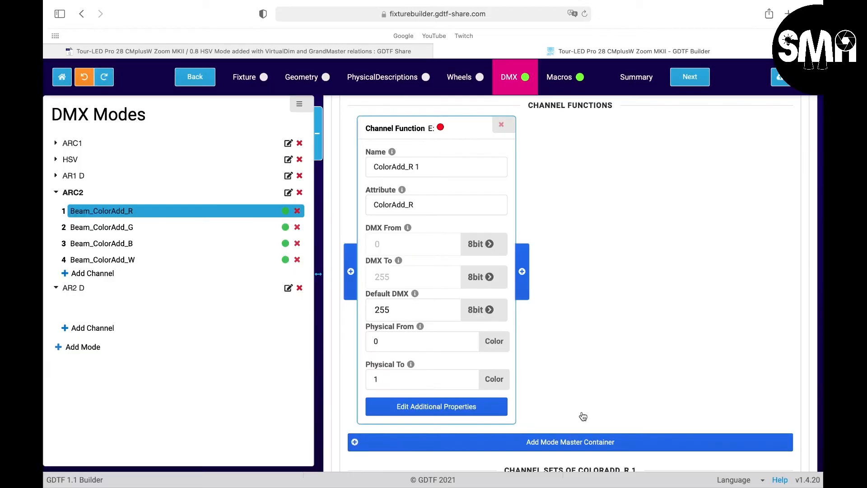
Assign the GREEN-LED emitter to the ColorAdd_G 1 channel function in ARC2's Beam_ColorAdd_G channel
click(125, 227)
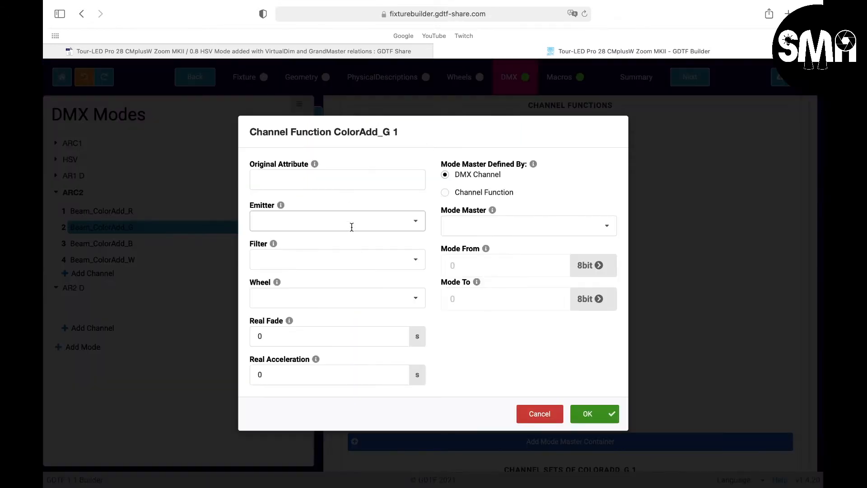
click(367, 219)
click(324, 261)
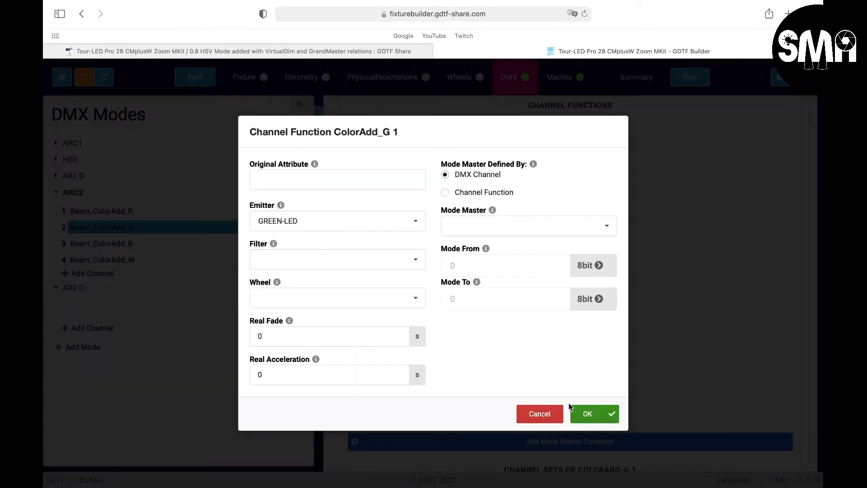
click(586, 413)
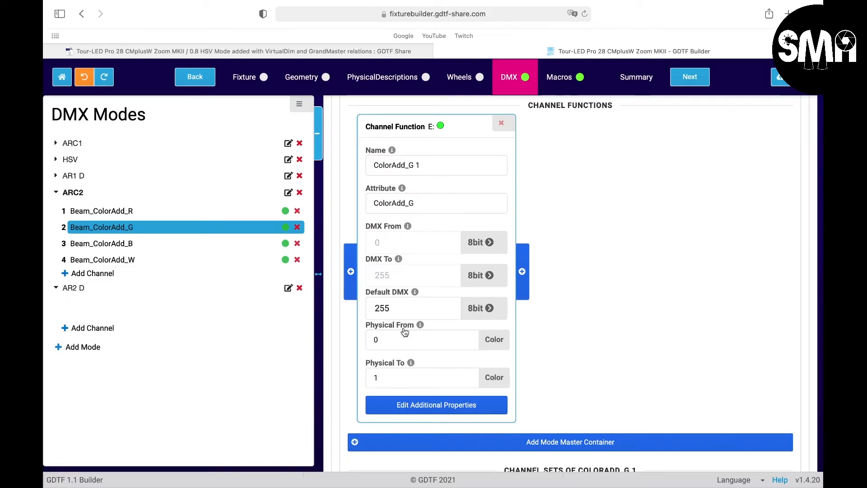
Assign the BLUE-LED emitter to the ColorAdd_B 1 channel function in ARC2's Beam_ColorAdd_B channel
click(120, 241)
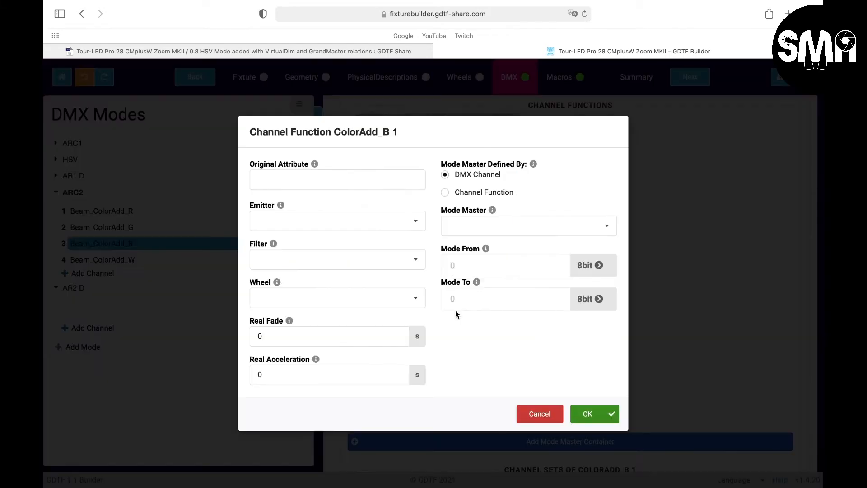
click(430, 404)
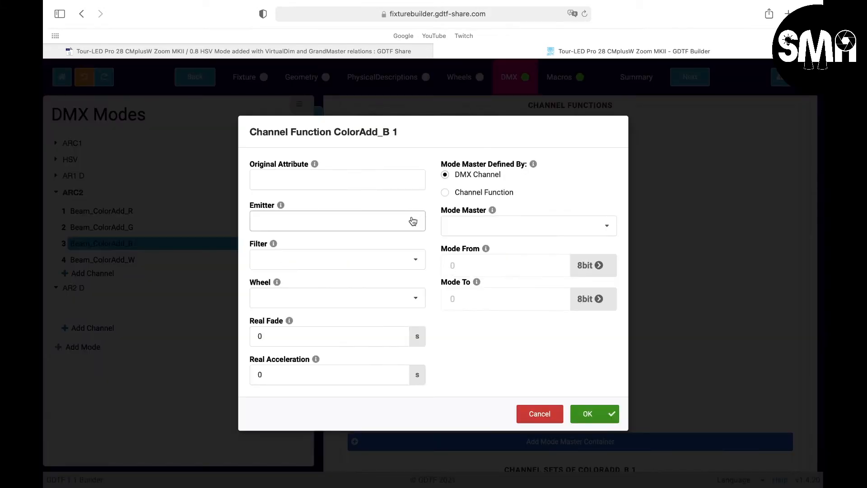
click(412, 221)
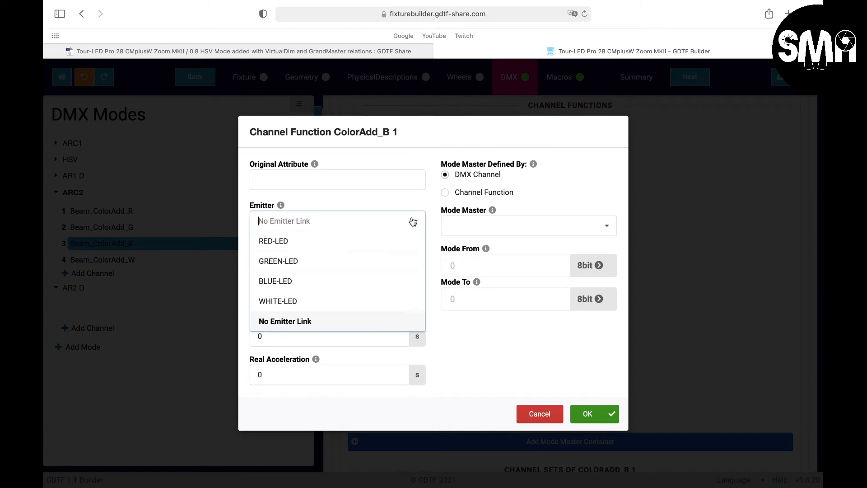
click(352, 280)
click(587, 413)
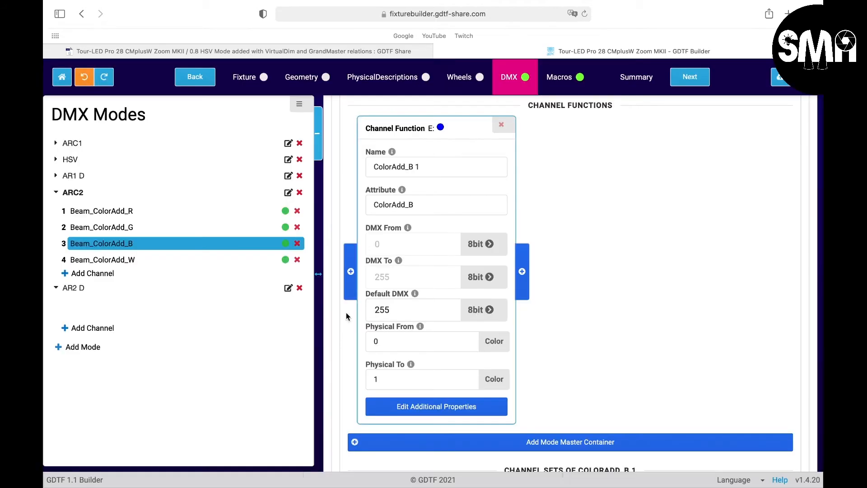
Assign the WHITE-LED emitter to the ColorAdd_W 1 channel function in ARC2's Beam_ColorAdd_W channel
click(128, 260)
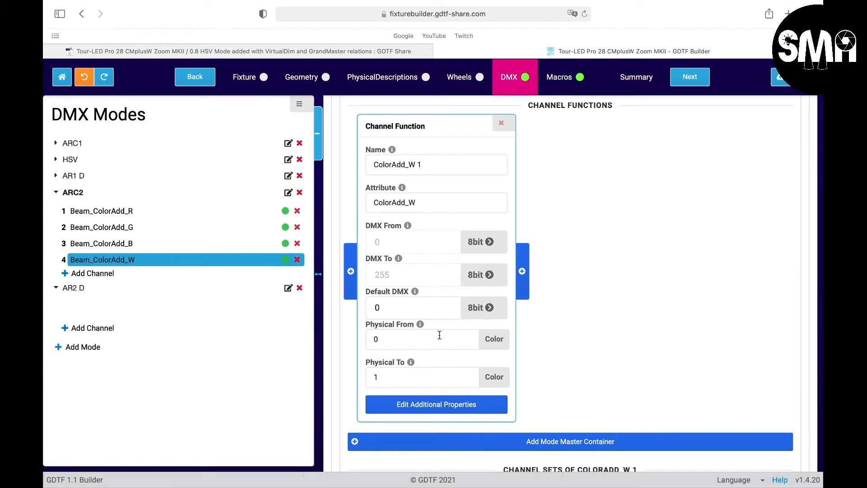
click(423, 401)
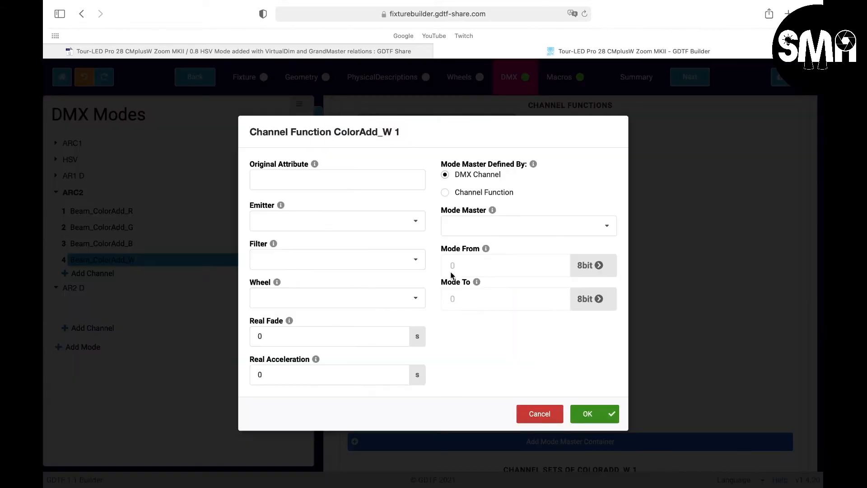
click(416, 224)
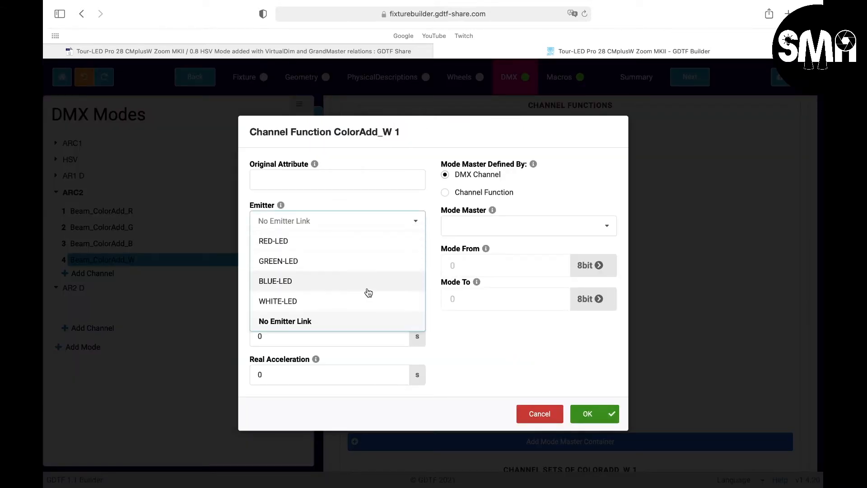
click(353, 307)
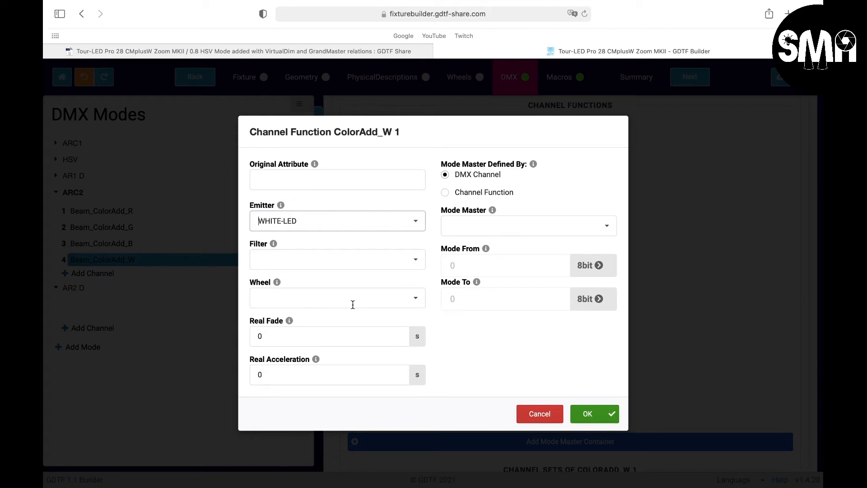
click(592, 414)
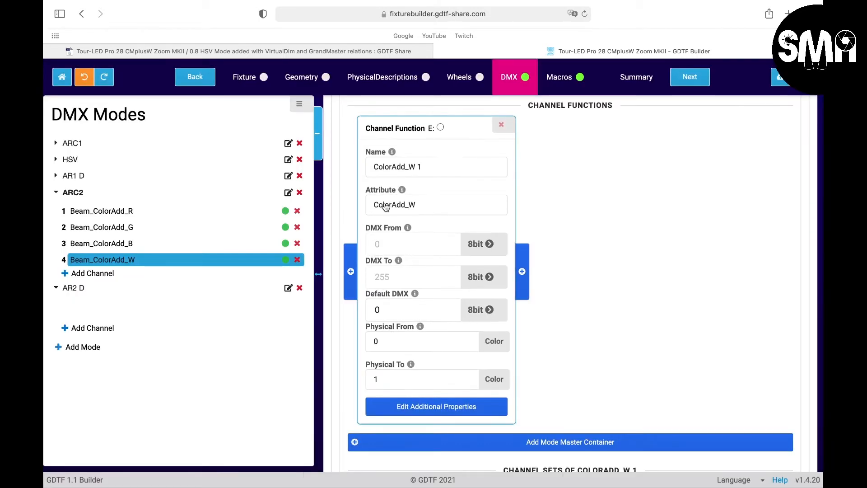
Check the emitter links of ARC2's blue, green and red channels and of AR1 D's Beam_ColorAdd_R channel
scroll(383, 207, up, 3)
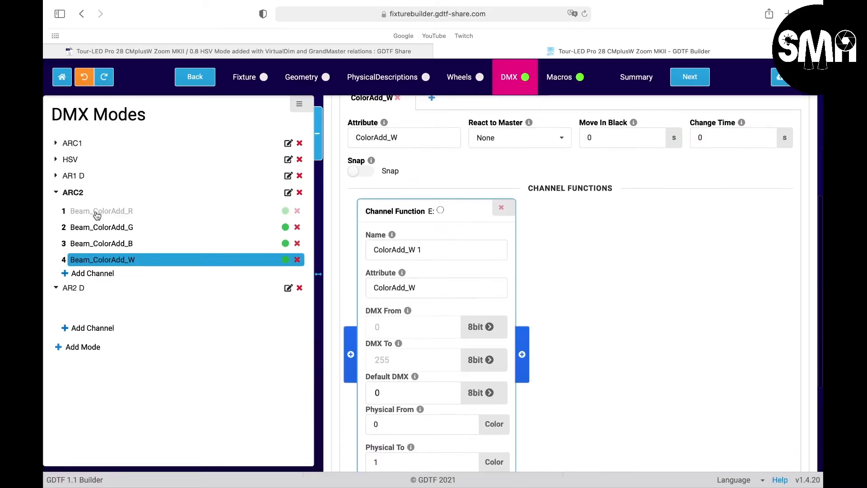
click(99, 244)
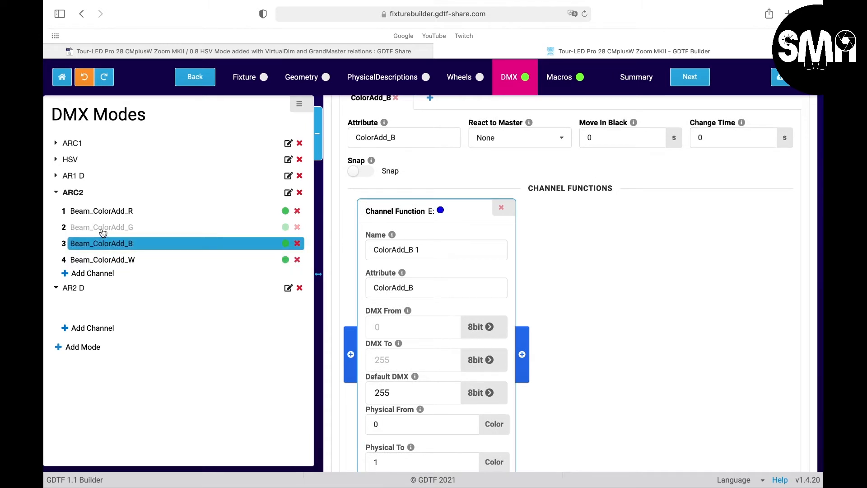
click(103, 230)
click(105, 212)
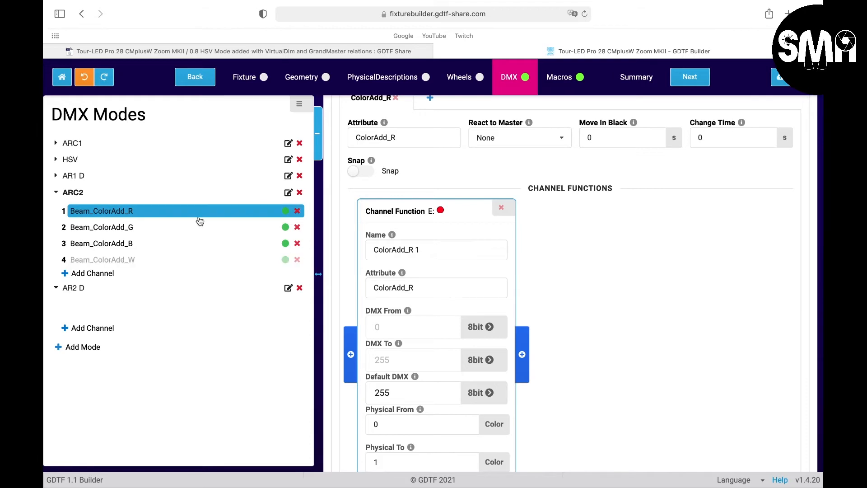
click(55, 177)
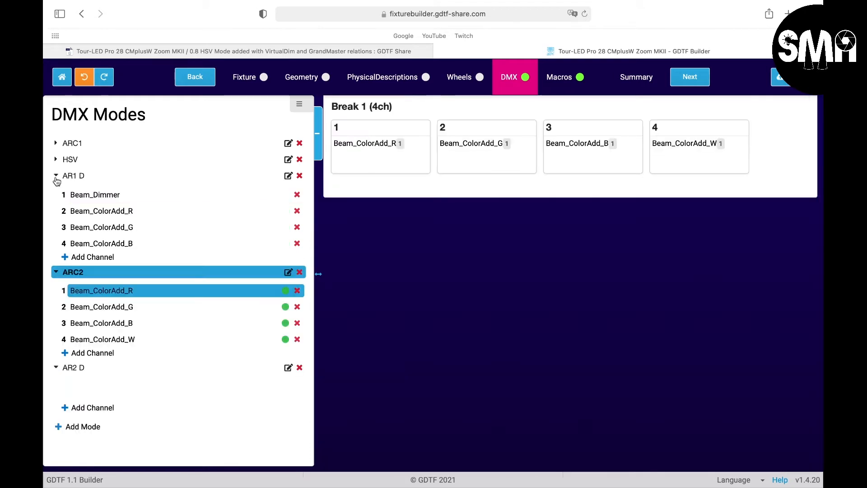
click(108, 211)
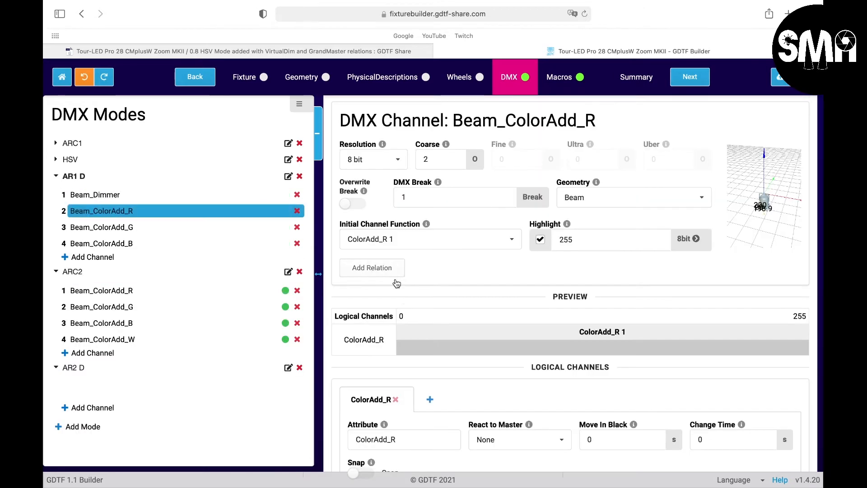
scroll(407, 339, down, 4)
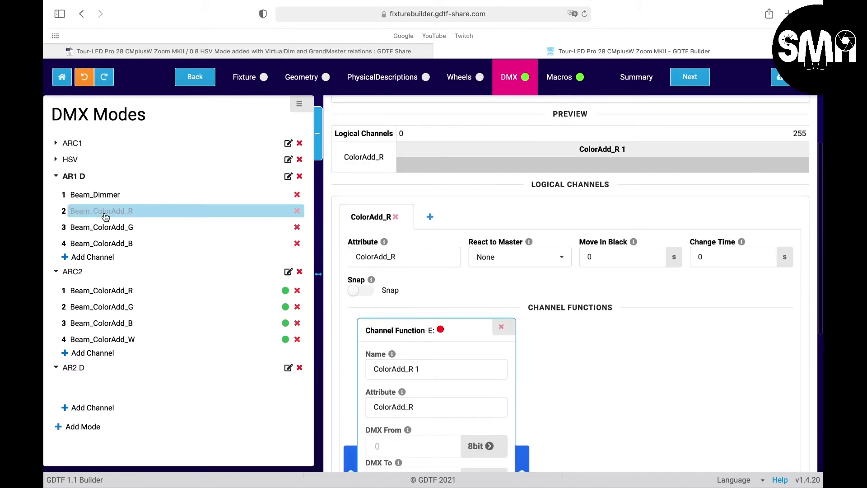
Assign the RED-LED emitter to the ColorAdd_R 1 channel function in ARC1's Beam_ColorAdd_R channel
click(56, 143)
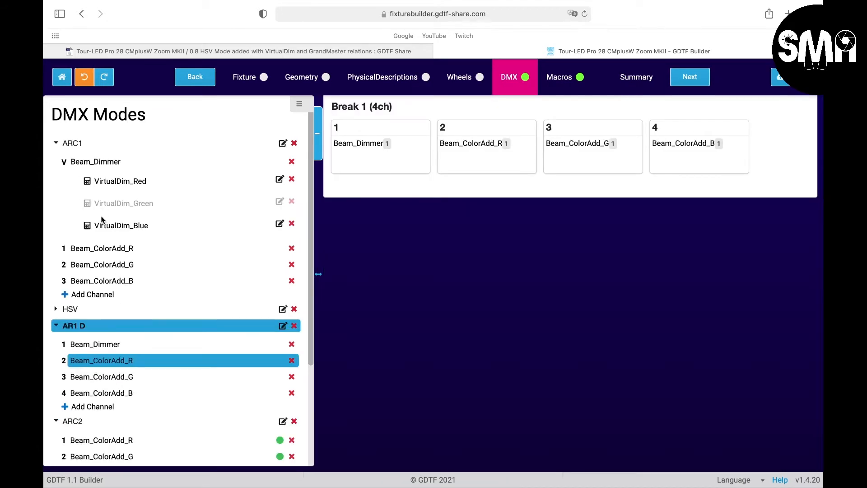
click(94, 252)
scroll(378, 364, down, 5)
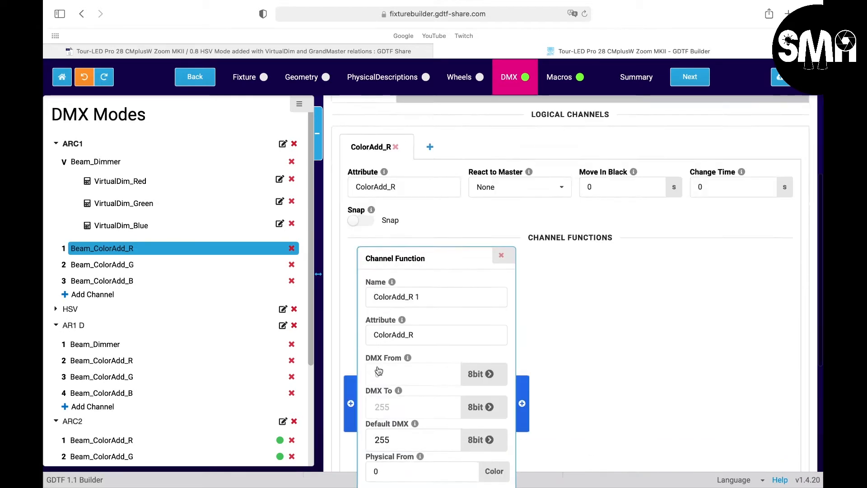
scroll(388, 357, down, 2)
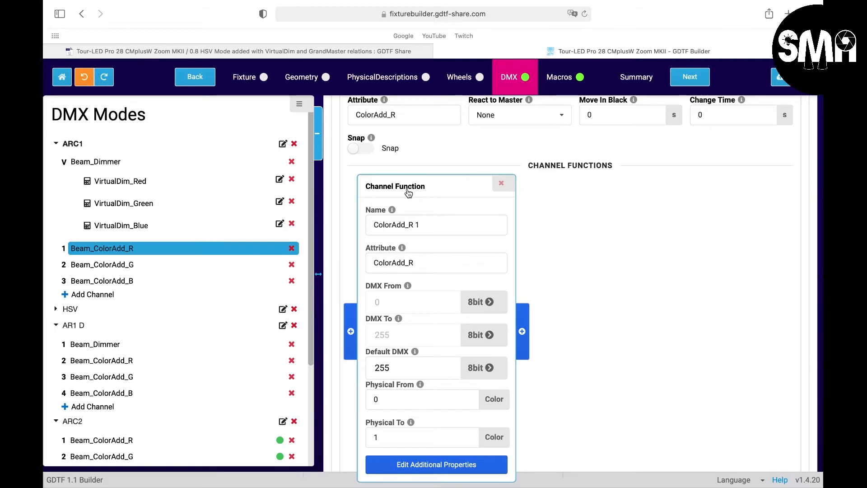
scroll(408, 193, down, 2)
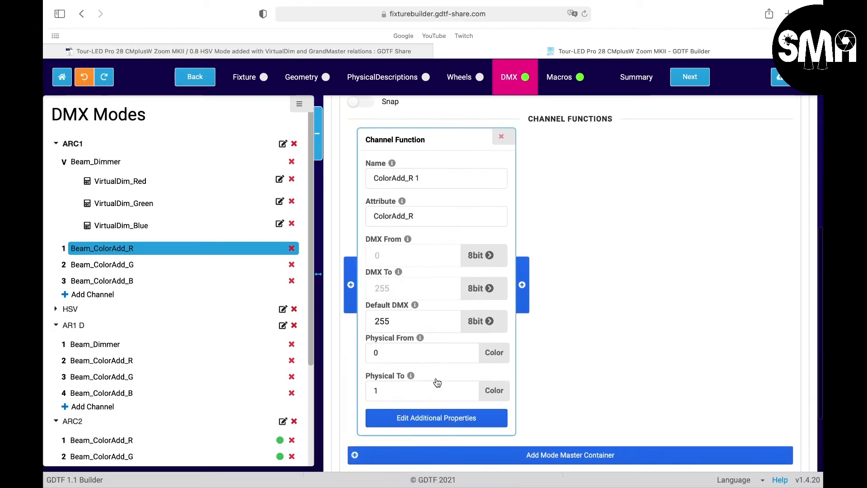
click(425, 418)
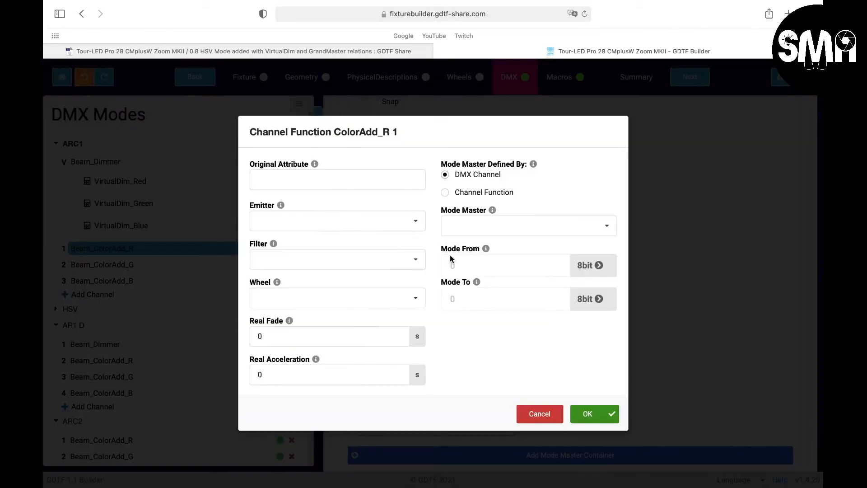
click(367, 220)
click(314, 247)
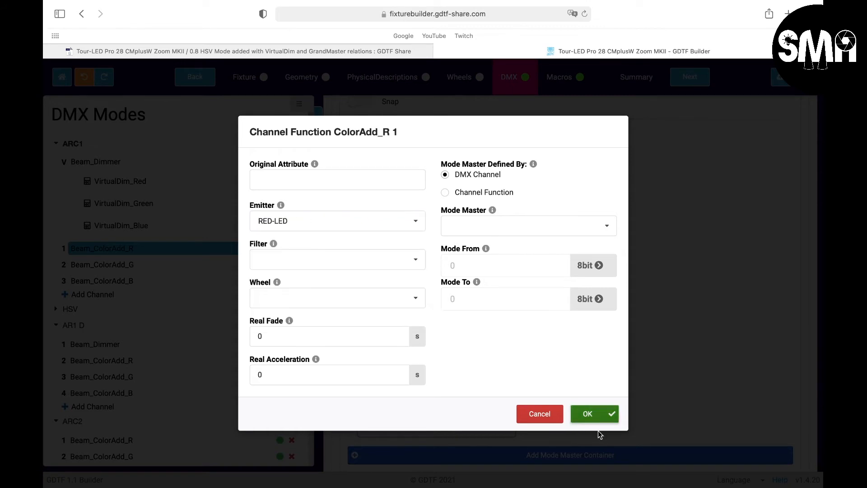
click(597, 413)
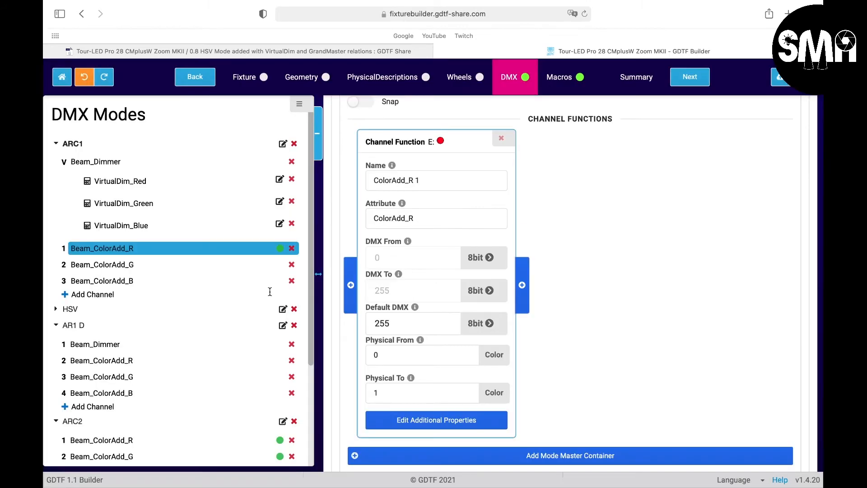
Assign the GREEN-LED emitter to the ColorAdd_G 1 channel function in ARC1's Beam_ColorAdd_G channel
click(132, 266)
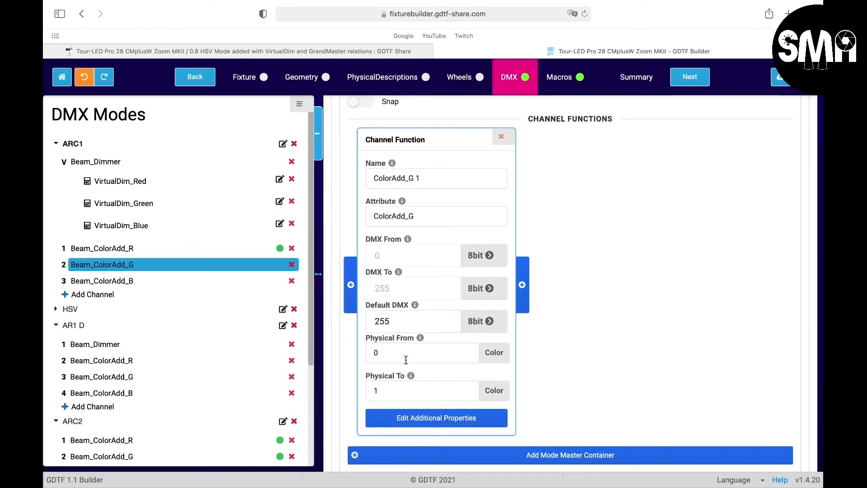
click(402, 414)
click(396, 221)
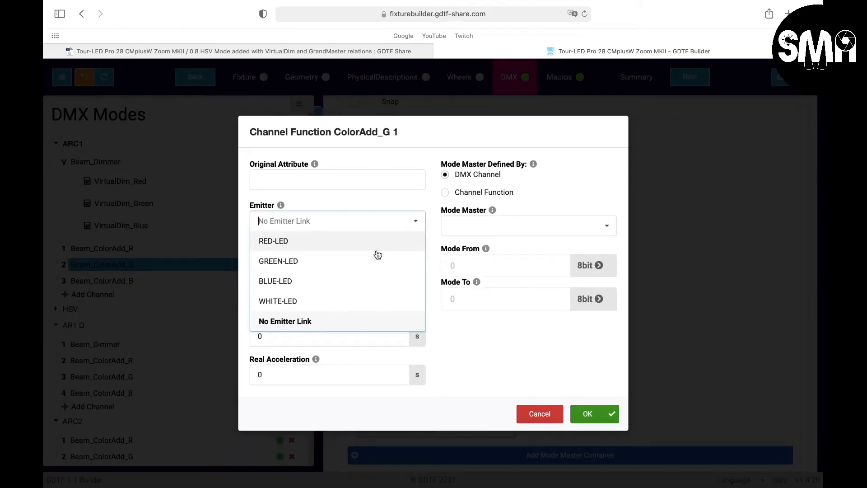
click(377, 259)
click(588, 415)
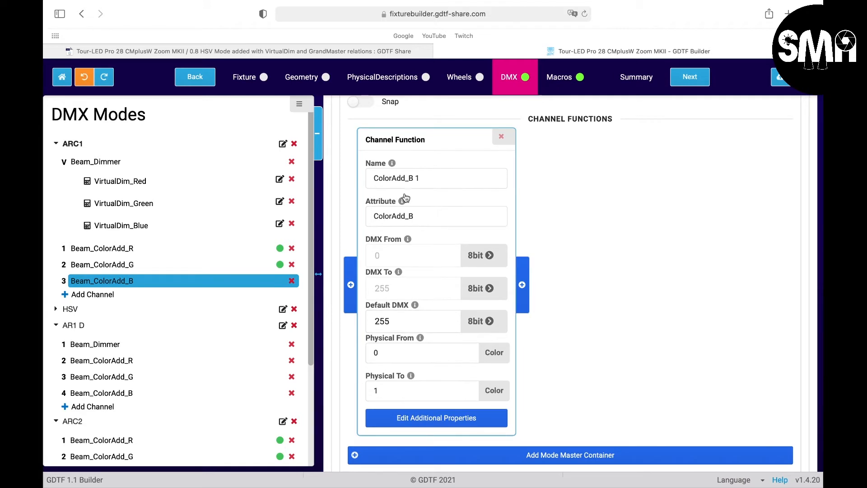
Assign the BLUE-LED emitter to the ColorAdd_B 1 channel function in ARC1's Beam_ColorAdd_B channel
click(425, 418)
click(404, 224)
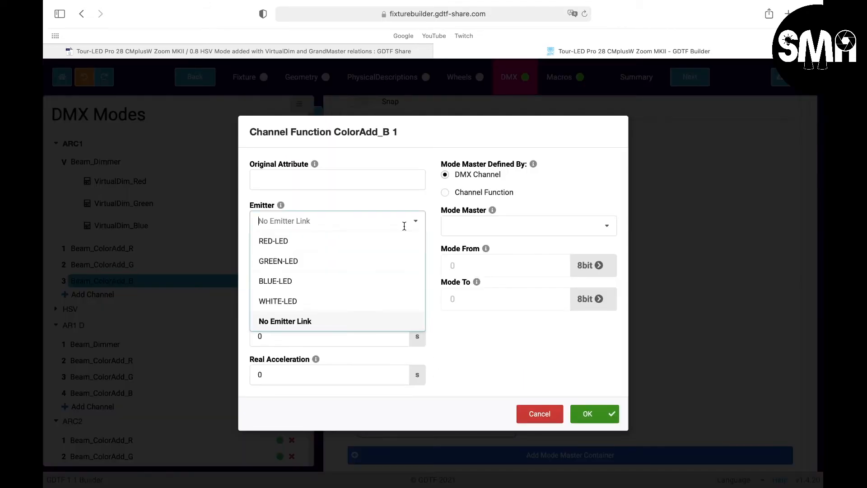
click(347, 285)
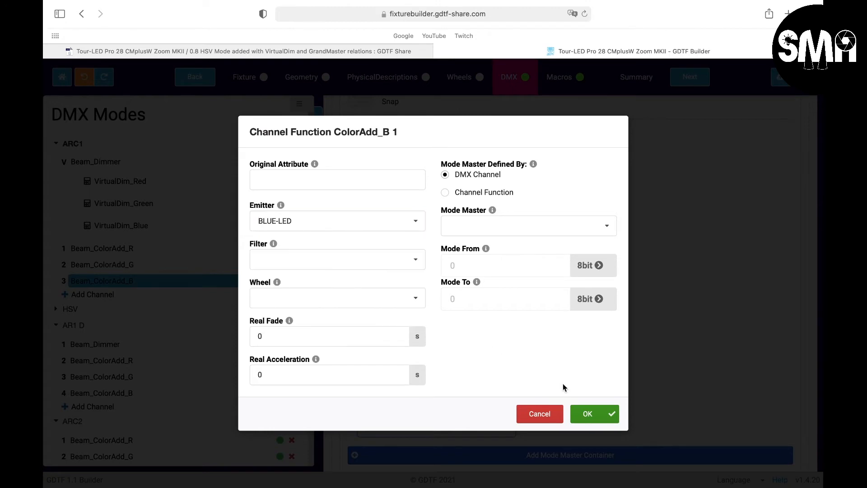
click(586, 414)
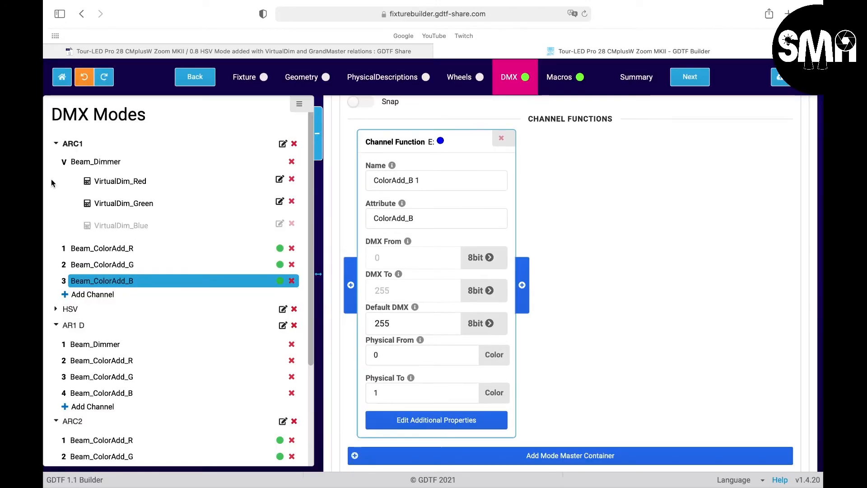
Collapse the ARC1 and AR1 D modes and review the settings of ARC2's Beam_ColorAdd_R channel
click(57, 144)
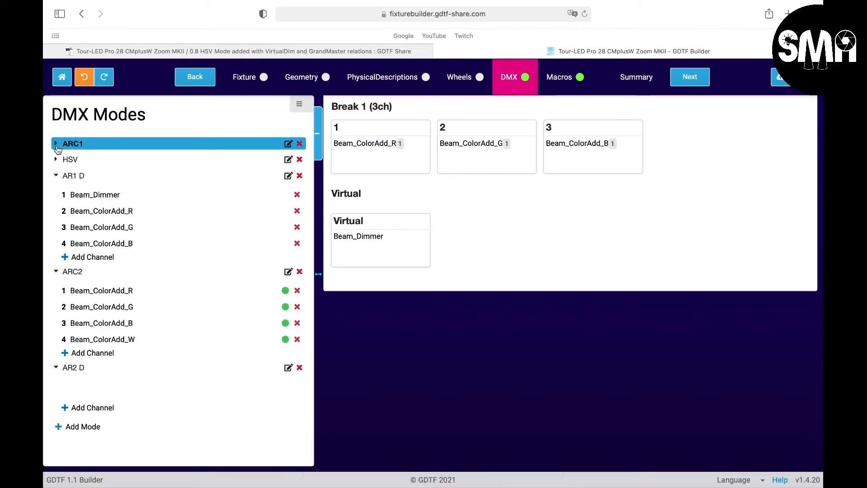
click(55, 176)
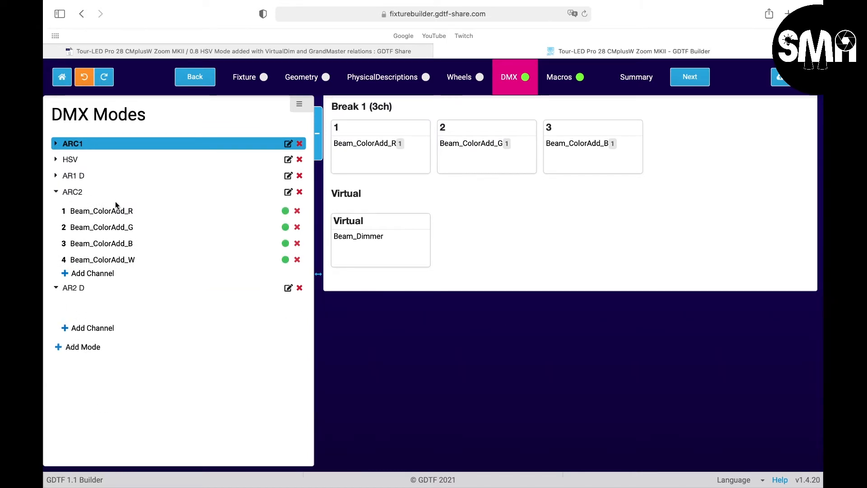
click(103, 215)
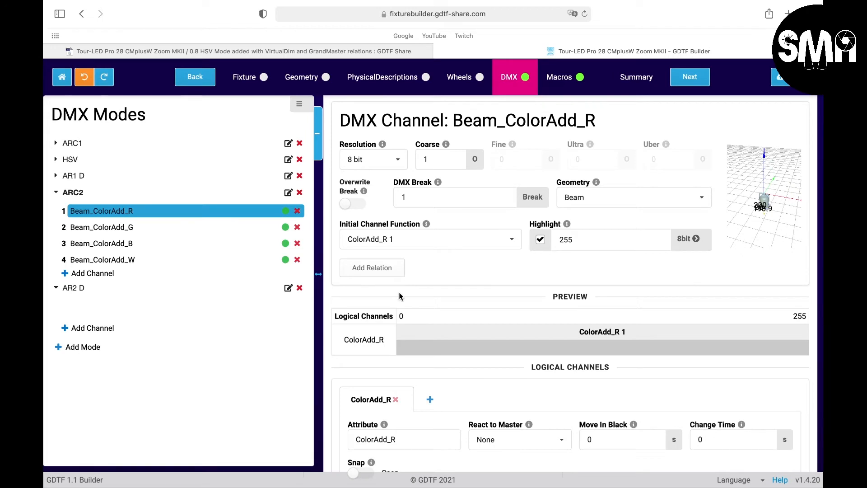
scroll(400, 296, down, 10)
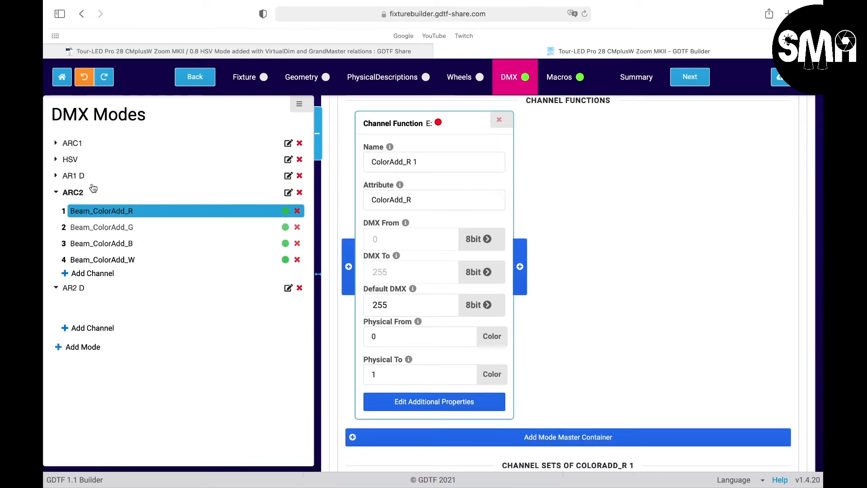
Add a channel to ARC2 with the Beam geometry and the Dimmer attribute
click(108, 276)
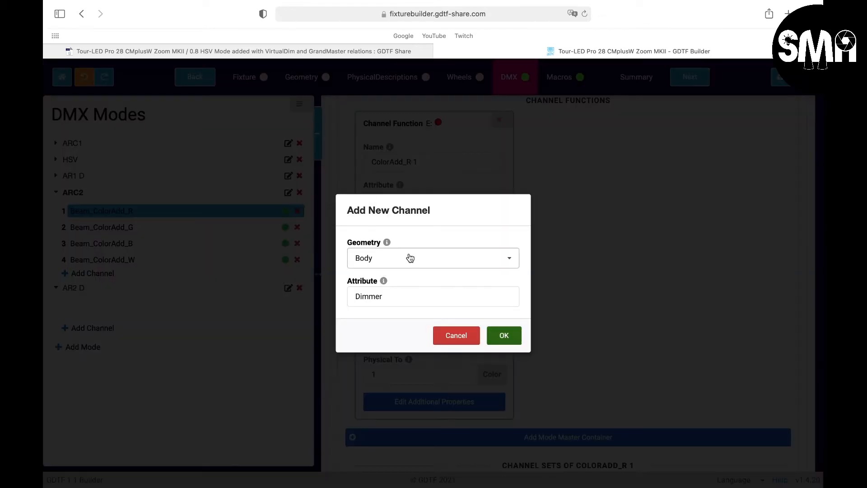
click(410, 257)
click(386, 299)
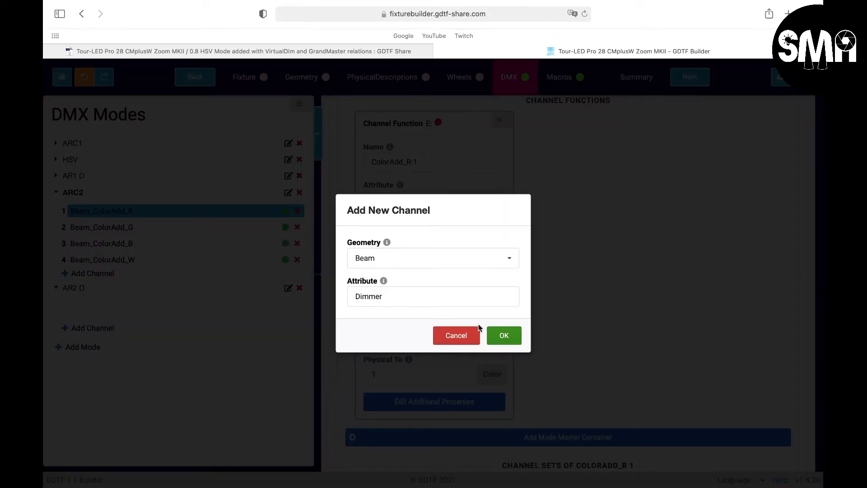
click(505, 334)
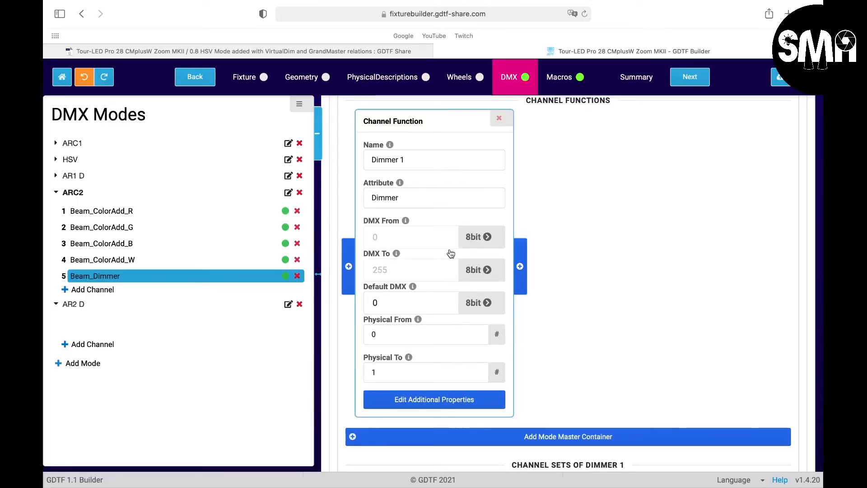
Set ARC2's Beam_Dimmer channel resolution to Virtual and move the channel above Beam_ColorAdd_R
click(203, 276)
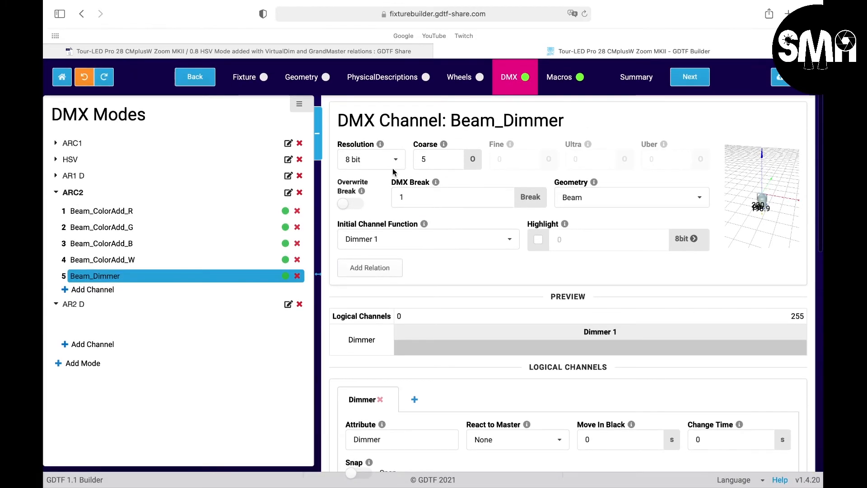
click(389, 163)
click(368, 179)
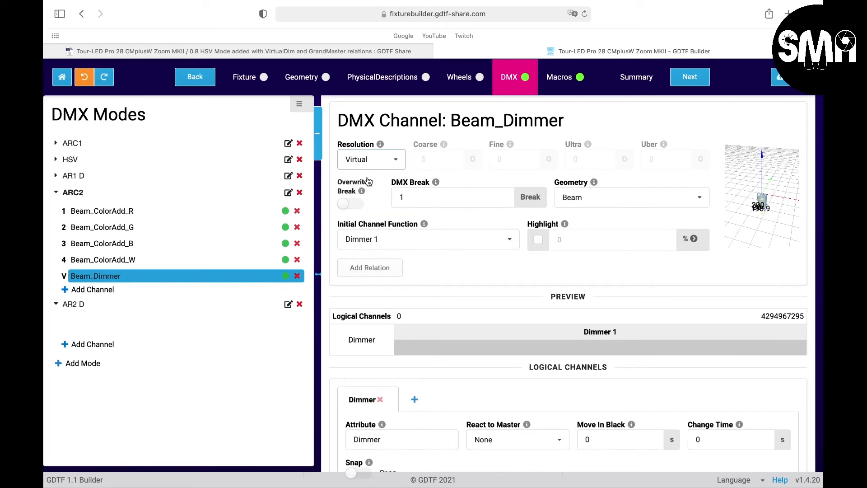
drag(116, 276, 111, 204)
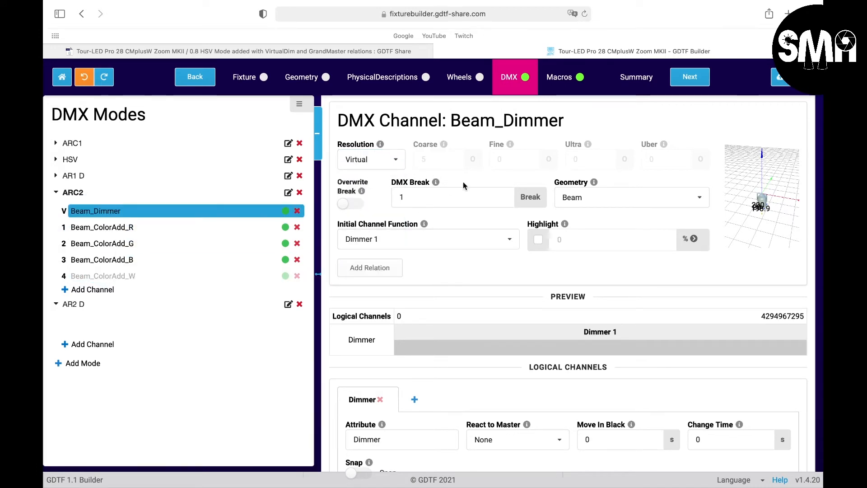
Enable the highlight of ARC2's Beam_Dimmer at 100% and open the Default DMX value of its Dimmer 1 function for editing
click(538, 240)
key(BackSpace)
text(25)
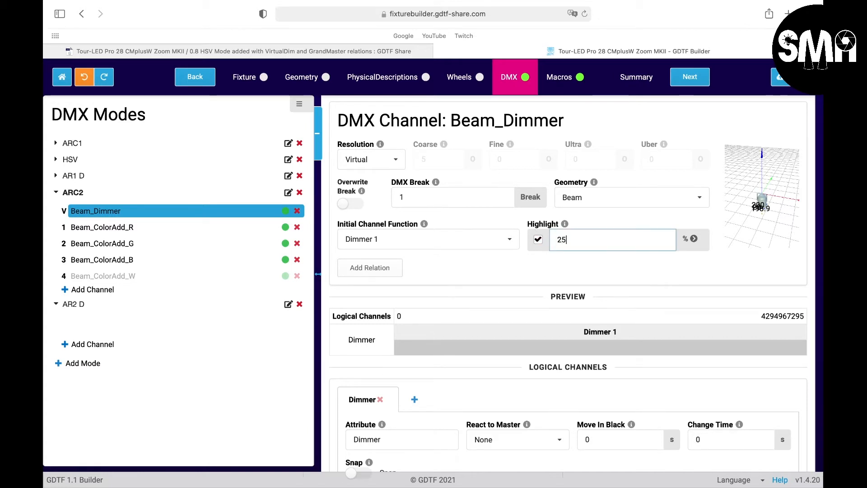
text(5)
scroll(577, 251, down, 10)
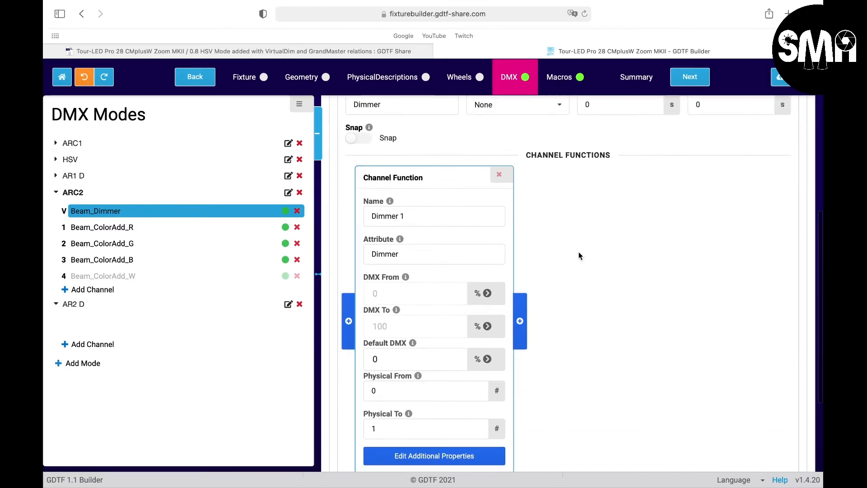
click(391, 357)
Set React to Master to Grand for the Dimmer logical channel of ARC2's Beam_Dimmer
scroll(504, 250, up, 3)
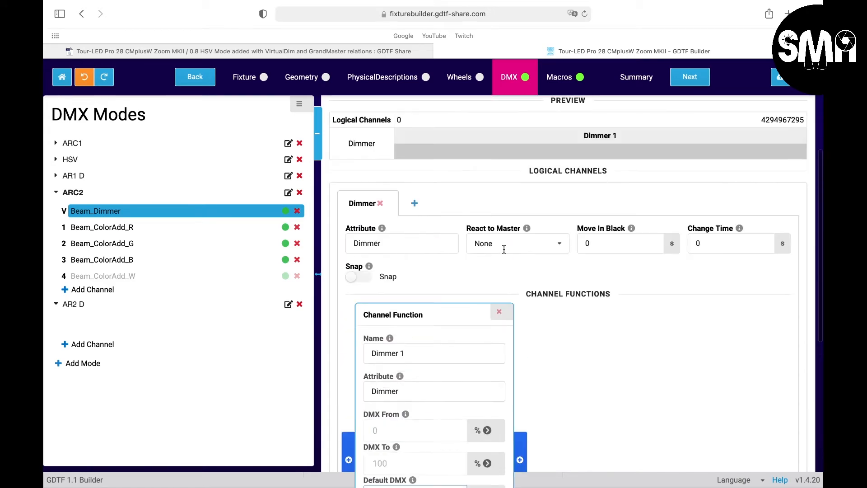
click(505, 270)
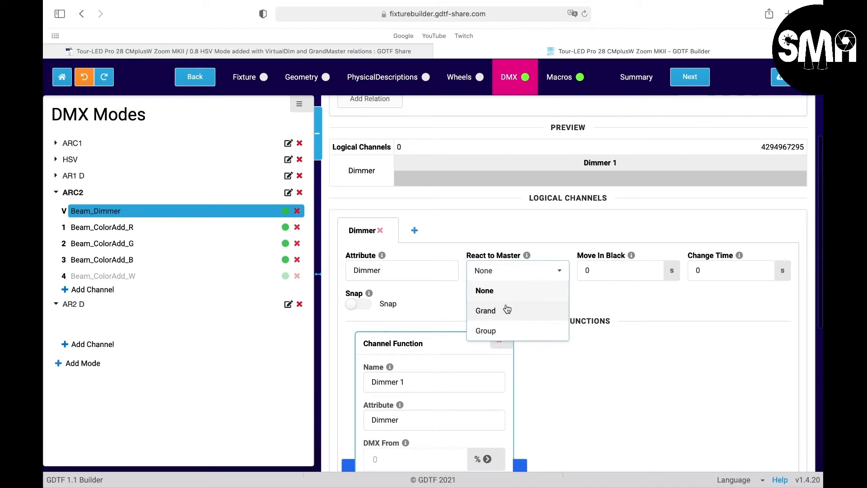
click(506, 309)
Add a Multiply relation named VirtualDim_Red from ARC2's Beam_Dimmer to follower ColorAdd_R 1, copying the VirtualDim_ prefix for reuse
scroll(499, 222, up, 3)
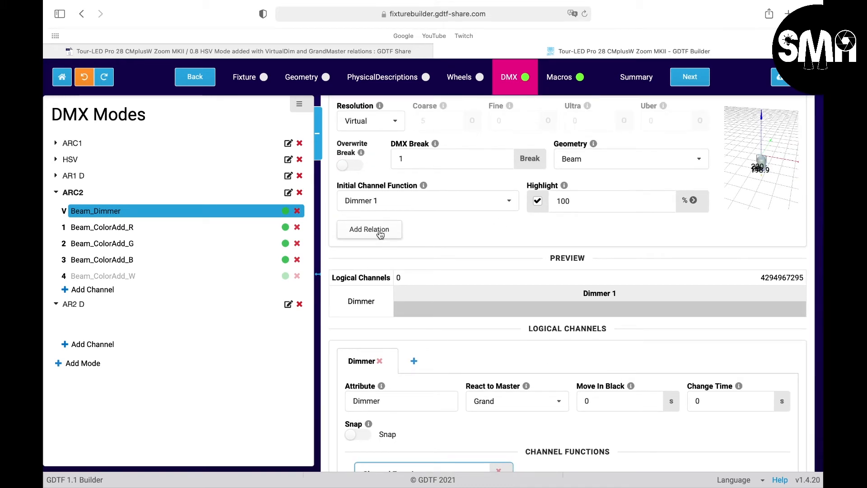
click(379, 234)
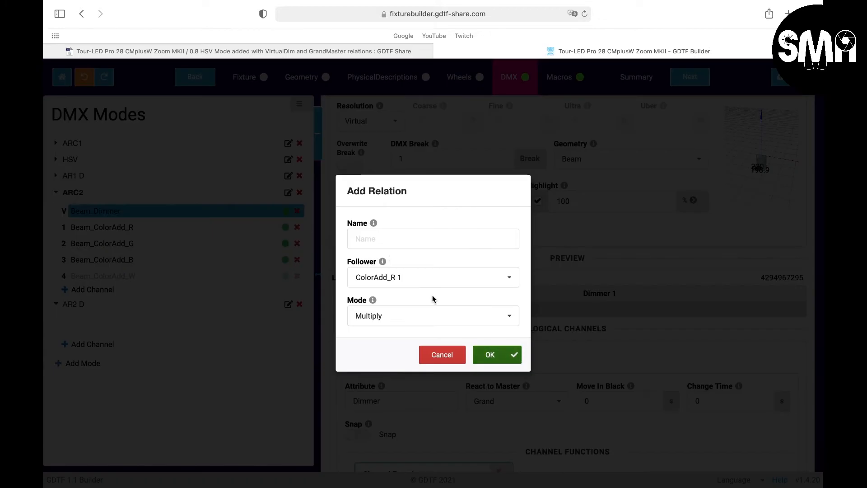
click(434, 243)
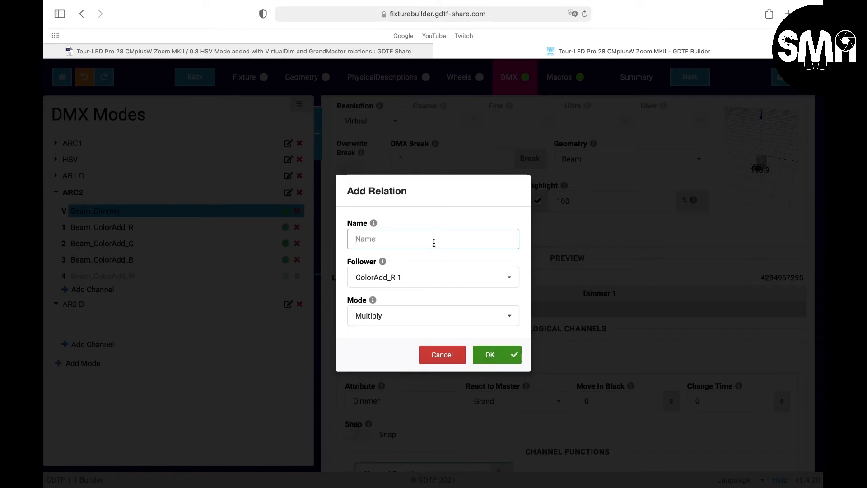
text(VirtualDim_Red)
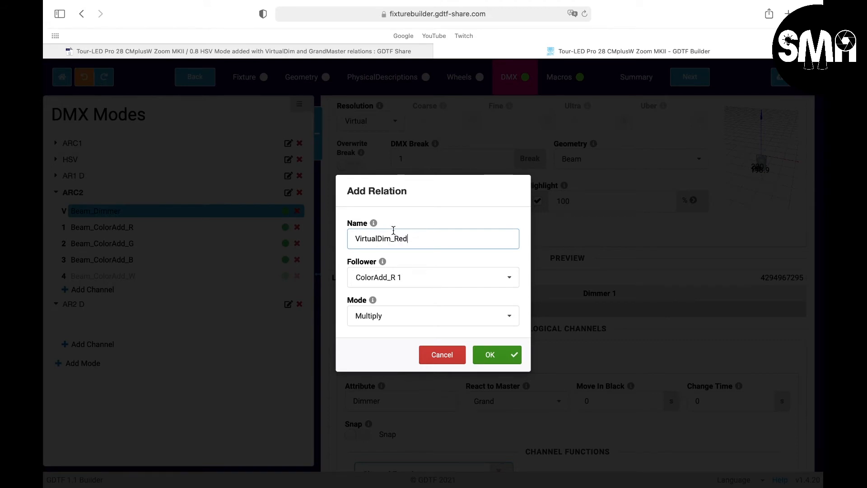
drag(393, 235, 347, 226)
key(super+c)
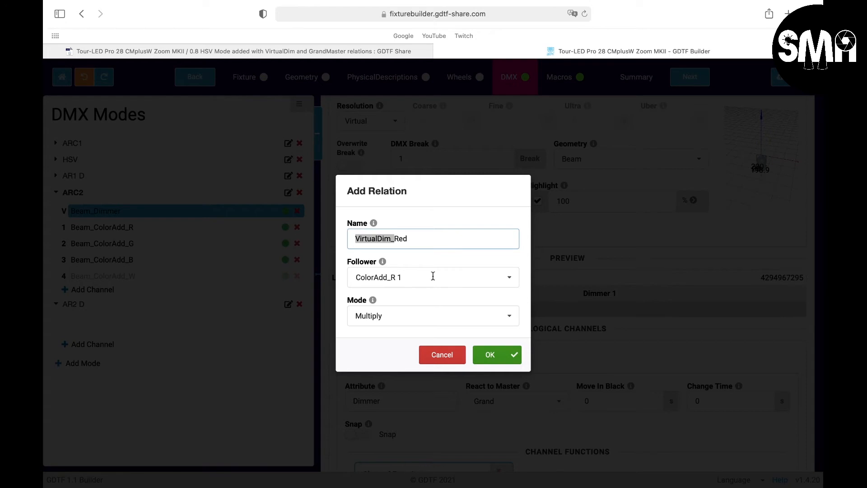
click(490, 354)
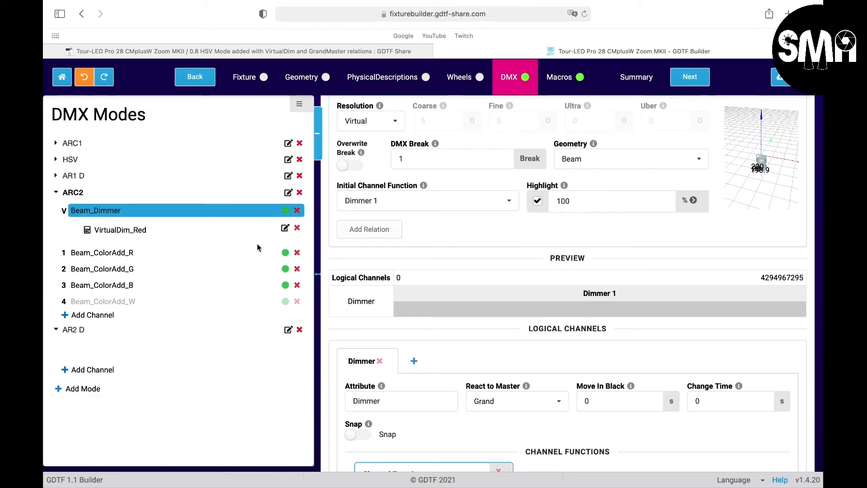
Add a relation named VirtualDim_Green to ARC2's virtual Beam_Dimmer channel, reusing the copied VirtualDim_ prefix
click(369, 229)
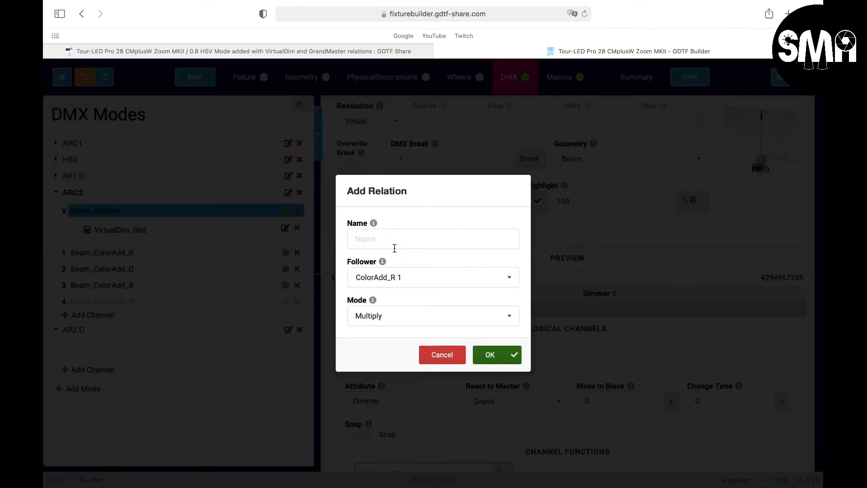
key(super+v)
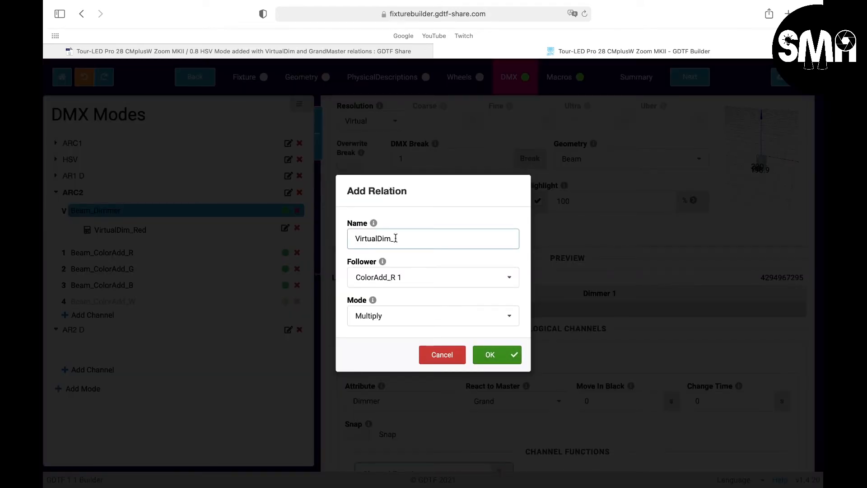
text(Green)
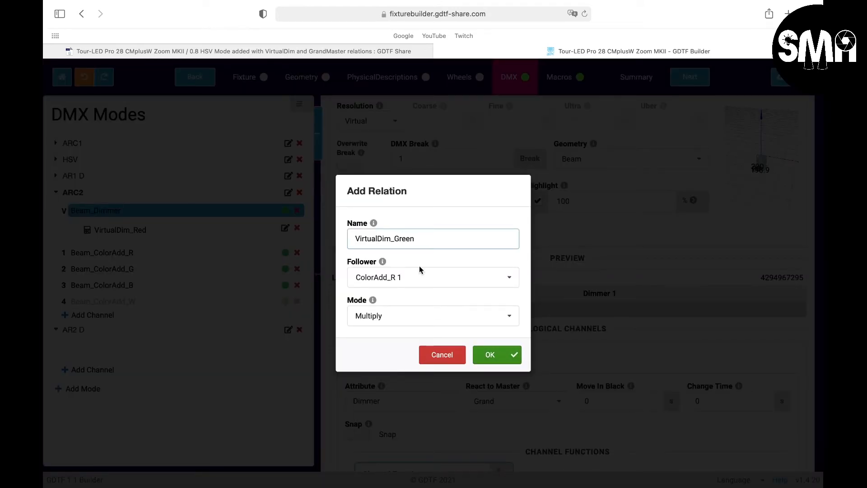
click(488, 356)
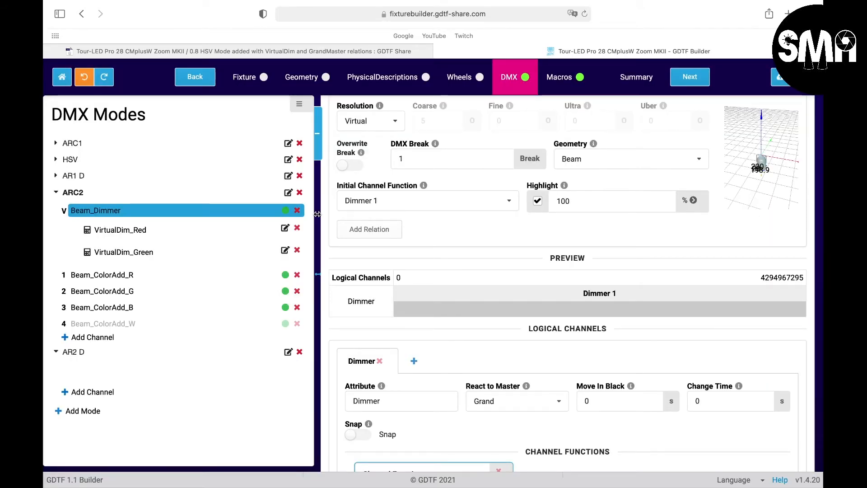
Add a Multiply relation named VirtualDim_Blue from ARC2's Beam_Dimmer to follower ColorAdd_R 1
click(363, 229)
click(381, 236)
text(V)
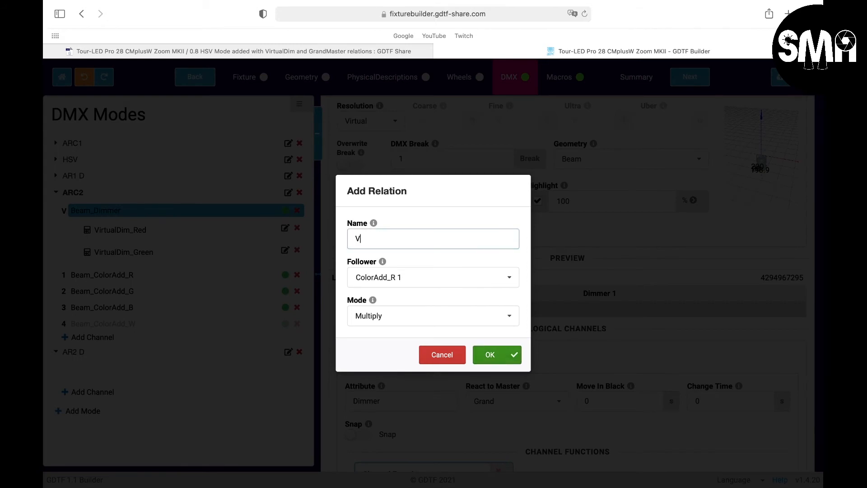
text(i)
key(super+v)
text(Blue)
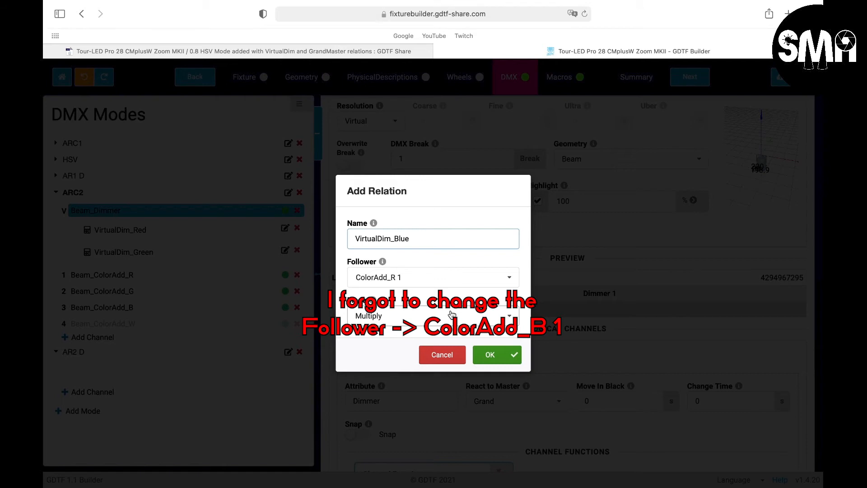
click(490, 354)
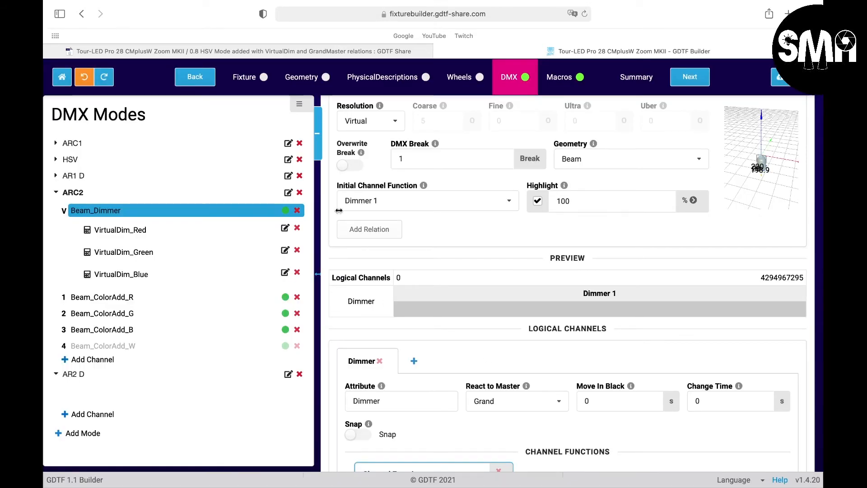
Add a relation named VirtualDim_White to ARC2's Beam_Dimmer and review the mode's channel overview and relations
click(369, 231)
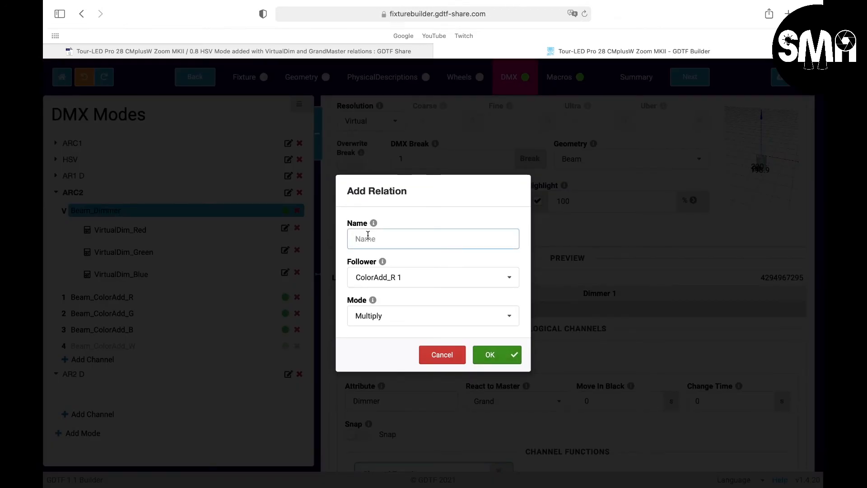
text(VirtualDim_White)
click(487, 354)
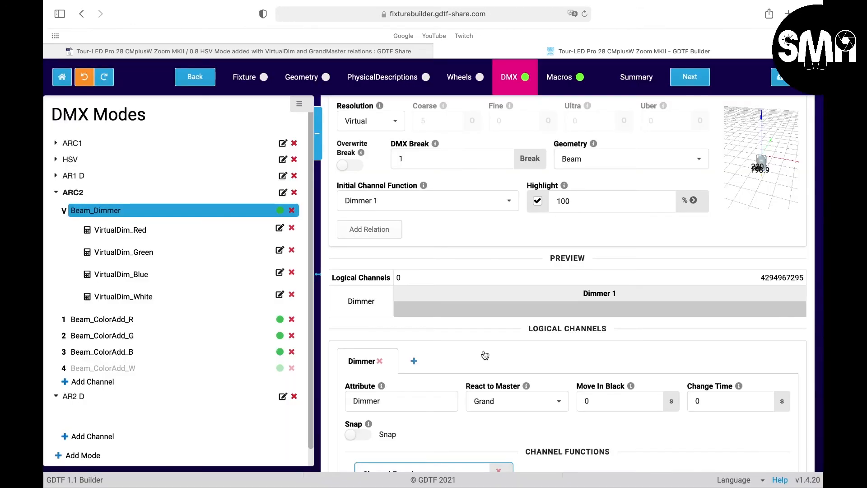
click(152, 208)
click(55, 194)
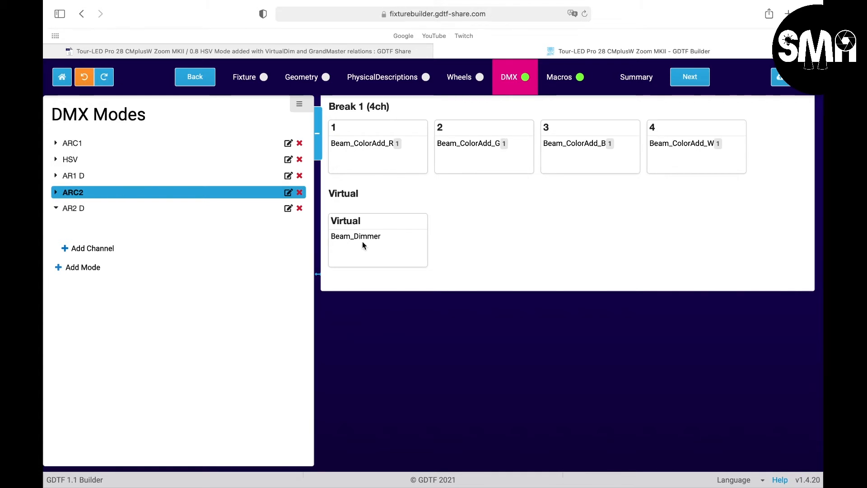
click(55, 193)
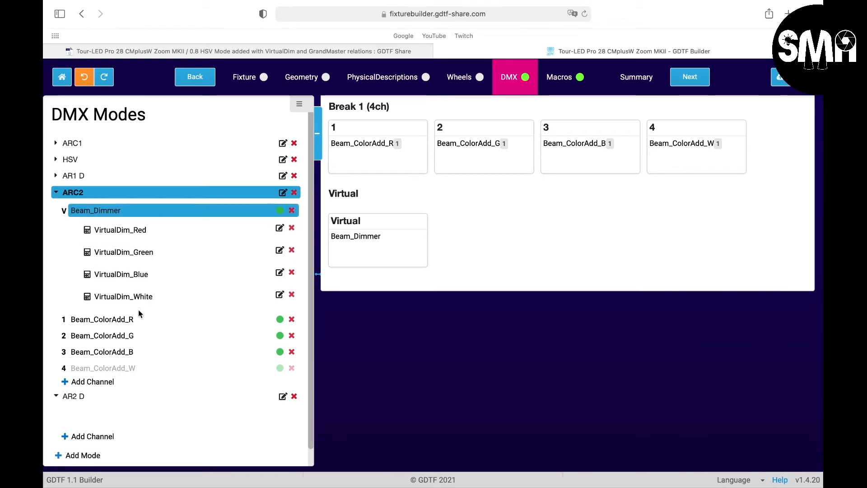
click(55, 192)
Add a Dimmer channel on the Beam geometry as the first channel of mode AR2 D
click(79, 209)
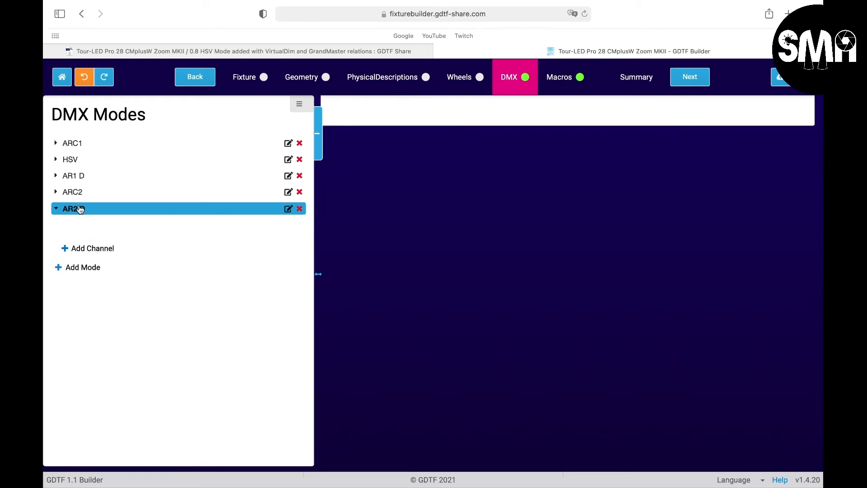
click(89, 248)
click(386, 256)
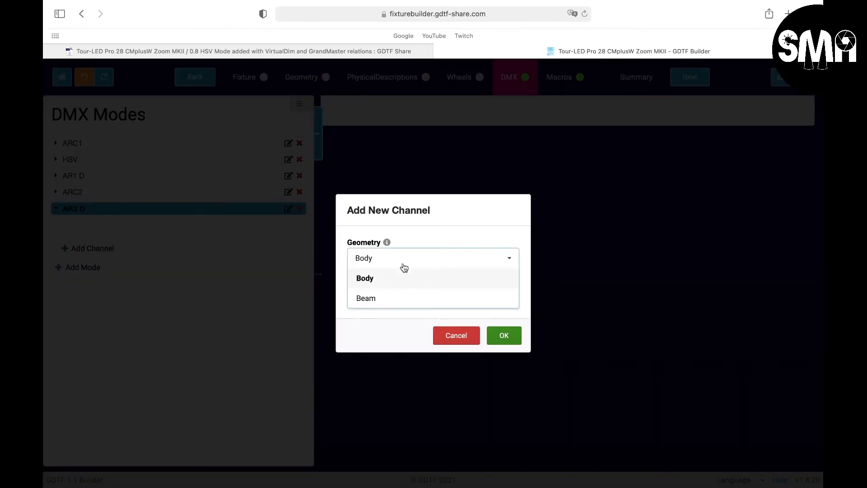
click(387, 298)
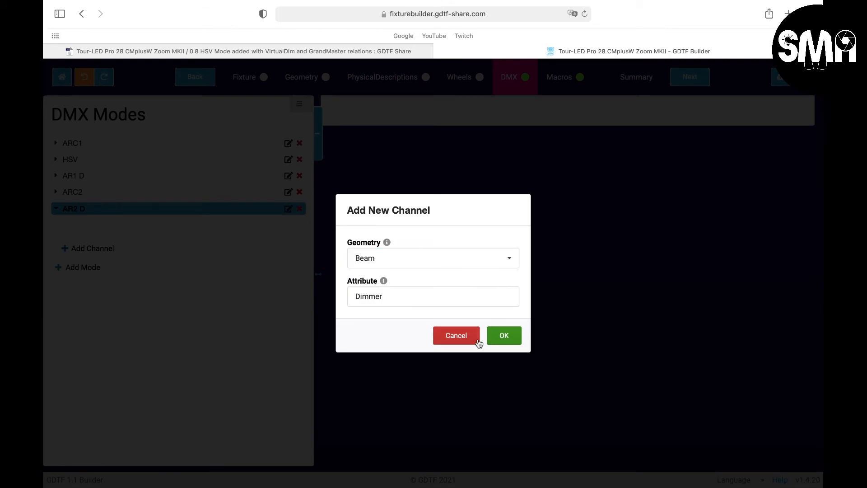
click(503, 343)
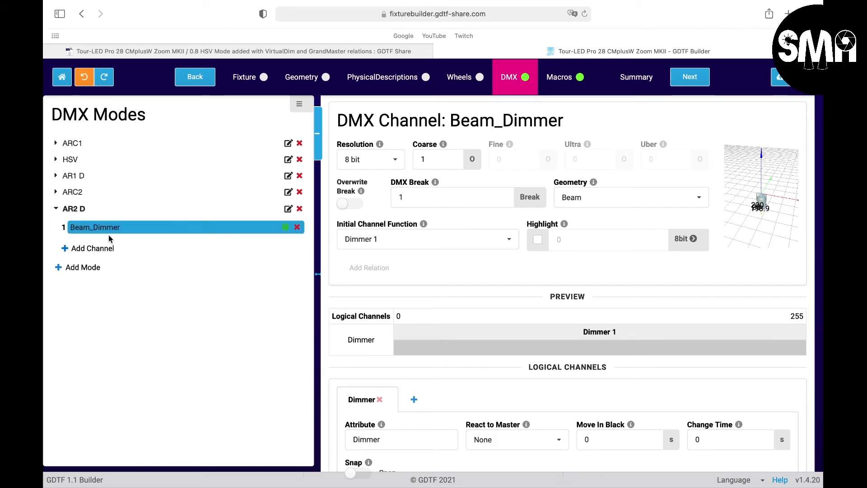
Add a second channel to AR2 D on the Beam geometry with the RGB color attribute ColorAdd_R
click(100, 250)
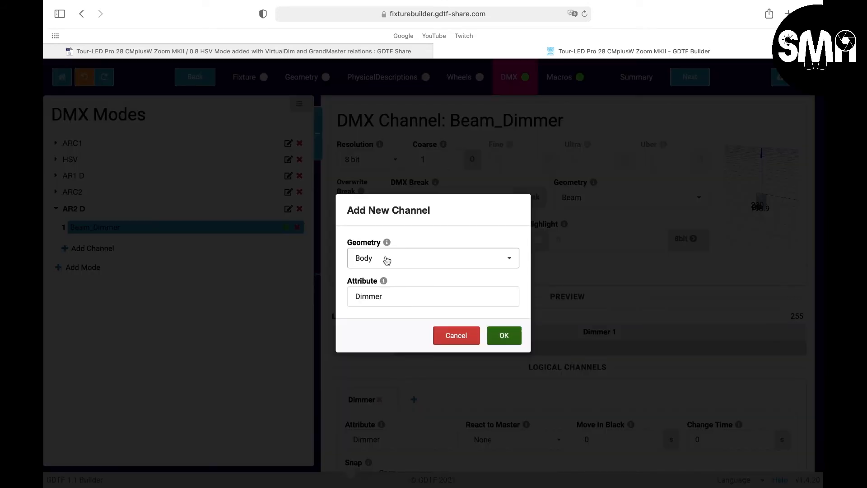
click(386, 260)
click(379, 294)
click(378, 293)
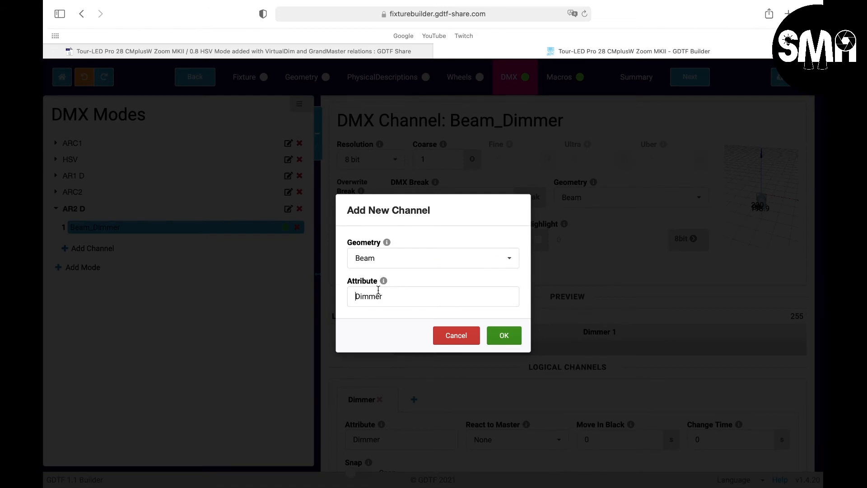
click(352, 175)
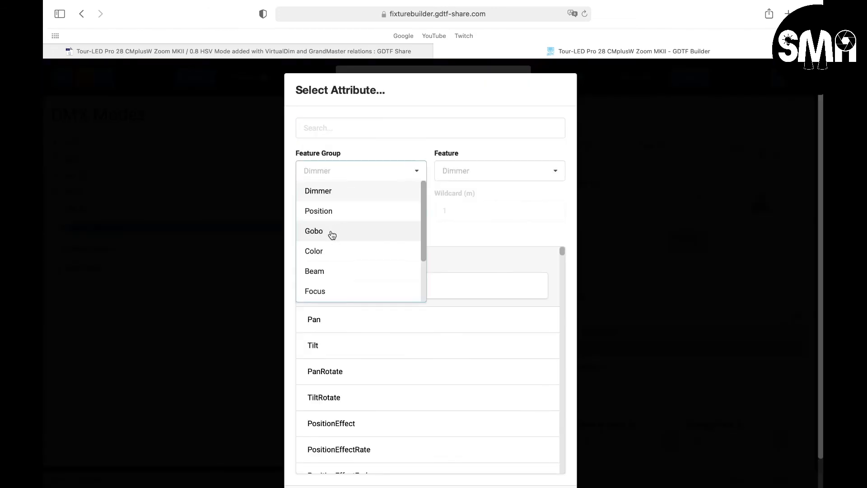
click(323, 250)
click(470, 169)
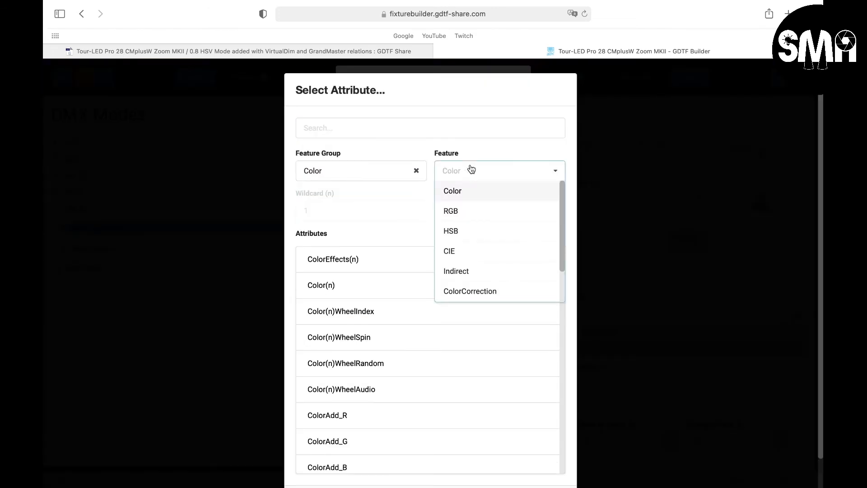
click(468, 216)
click(386, 266)
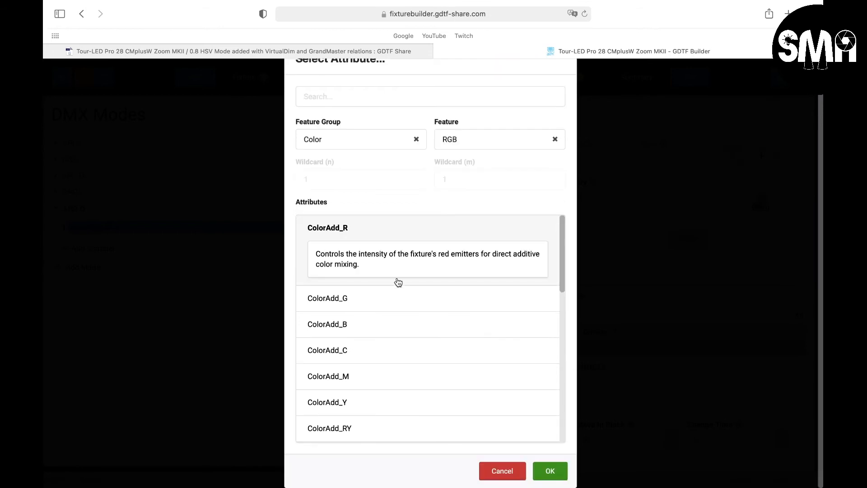
click(549, 465)
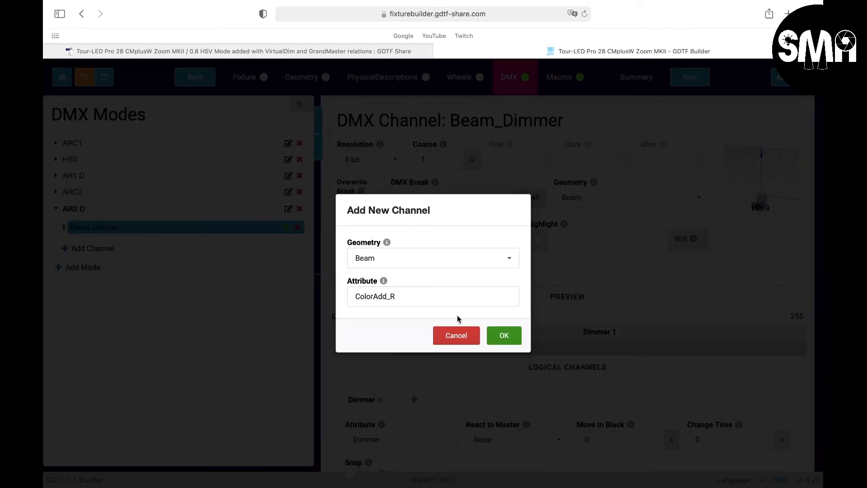
click(503, 334)
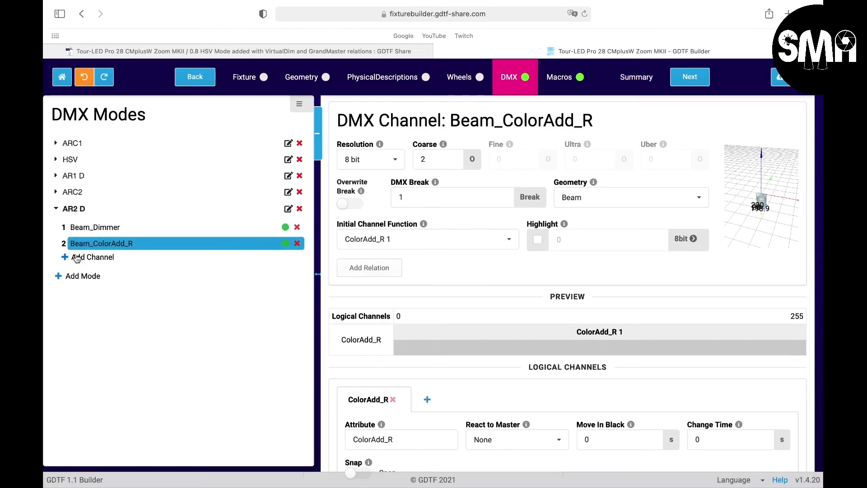
Add a third channel to AR2 D on the Beam geometry with the RGB color attribute ColorAdd_G
click(77, 257)
click(397, 257)
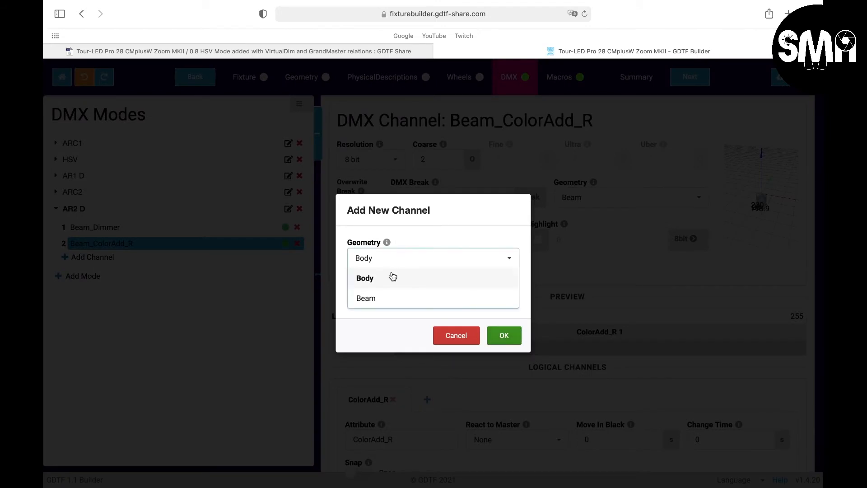
click(380, 297)
click(380, 294)
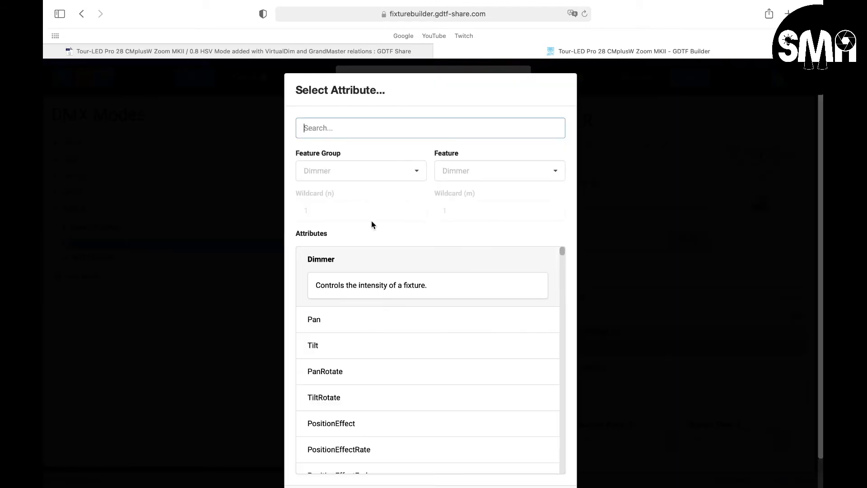
click(354, 174)
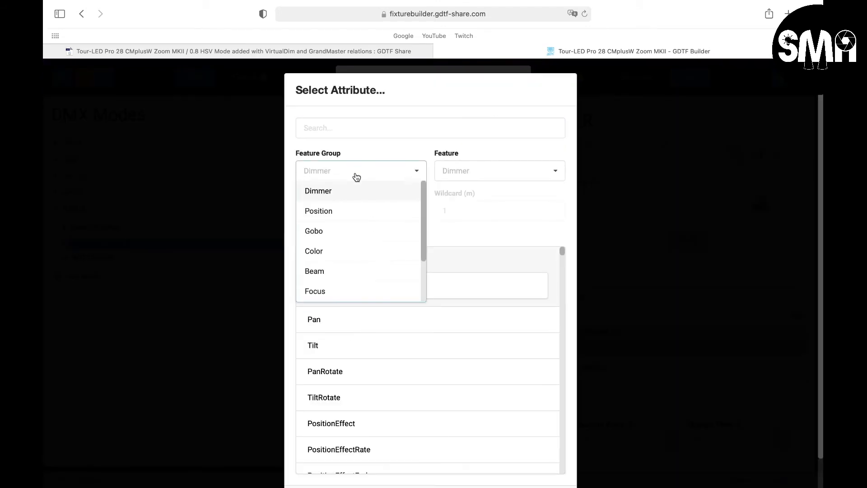
click(334, 251)
click(463, 178)
click(450, 215)
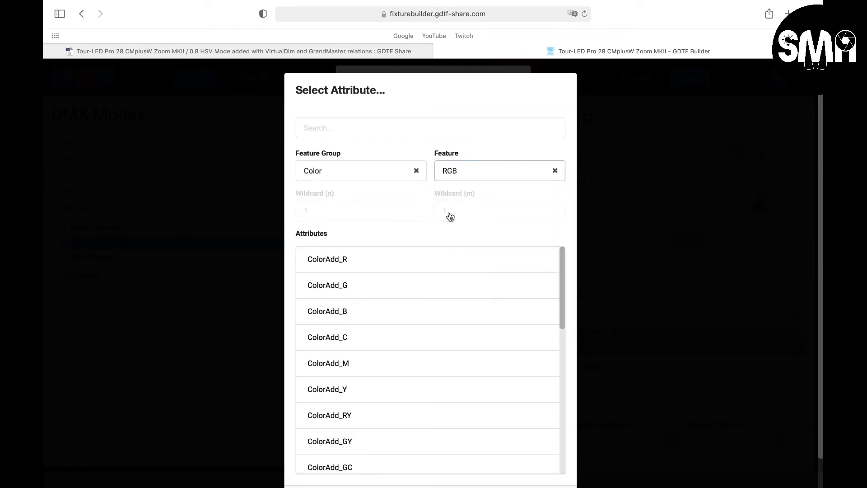
click(382, 286)
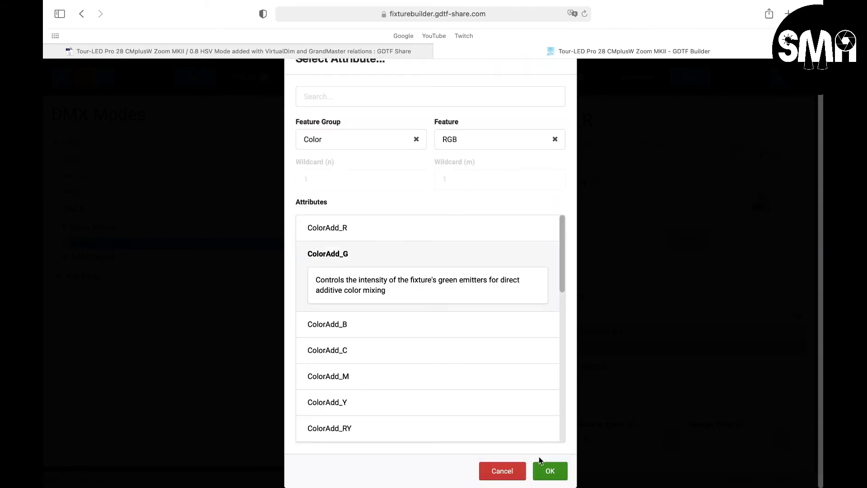
click(549, 470)
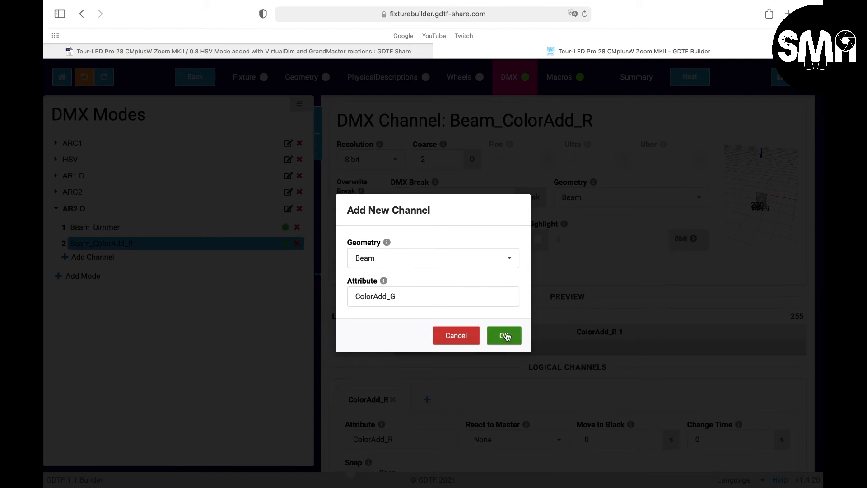
click(505, 336)
Add a fourth channel to AR2 D on the Beam geometry with the RGB color attribute ColorAdd_B
click(109, 275)
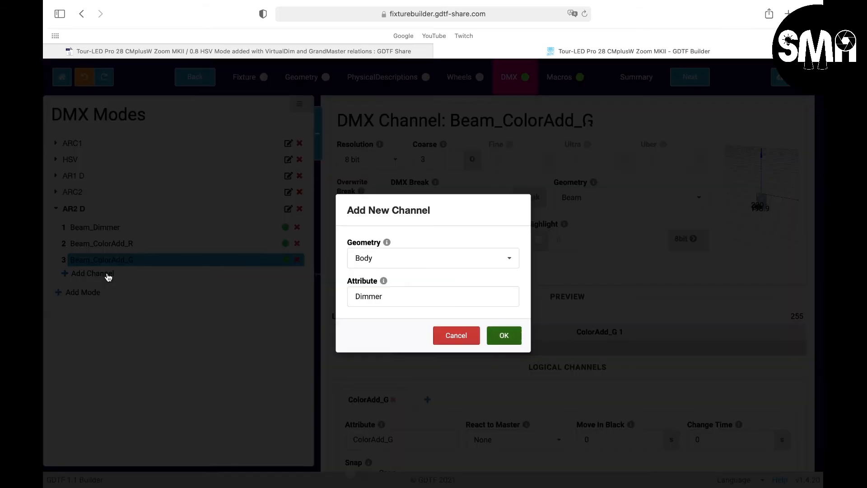
click(385, 258)
click(367, 299)
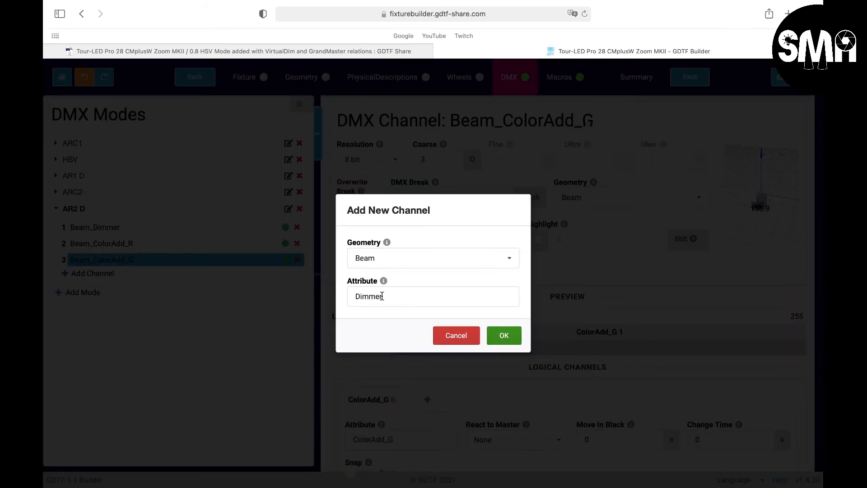
click(378, 296)
click(369, 176)
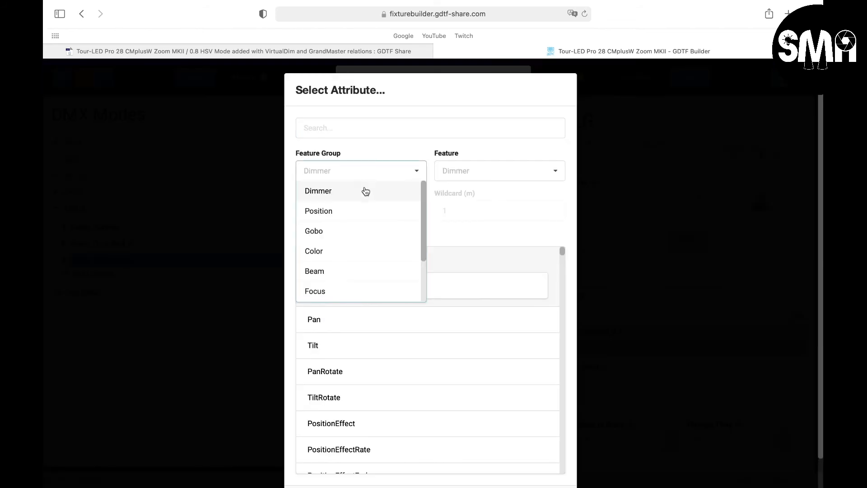
click(333, 249)
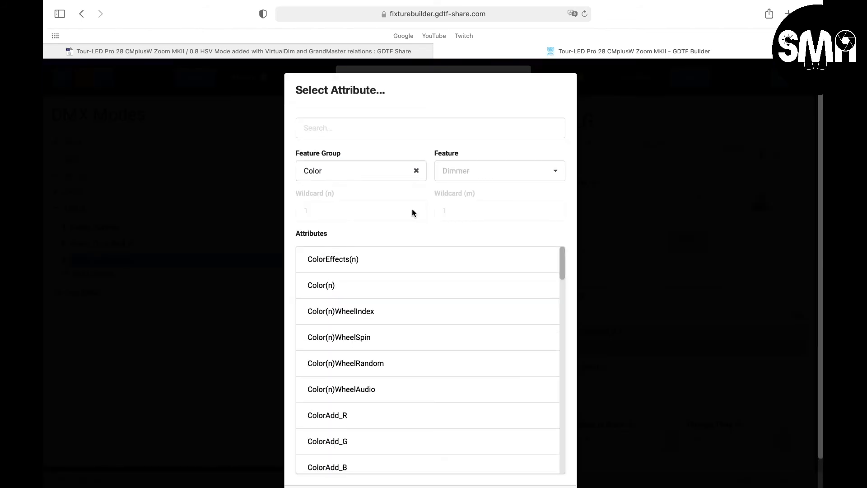
click(465, 171)
click(465, 210)
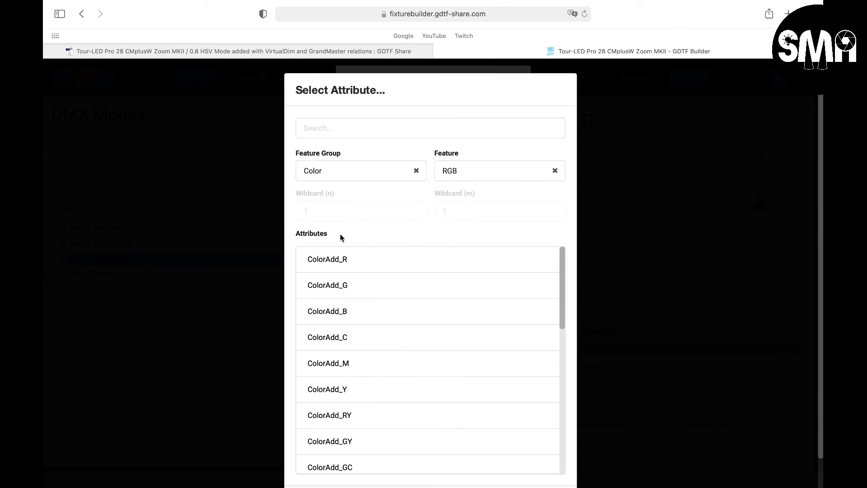
click(352, 314)
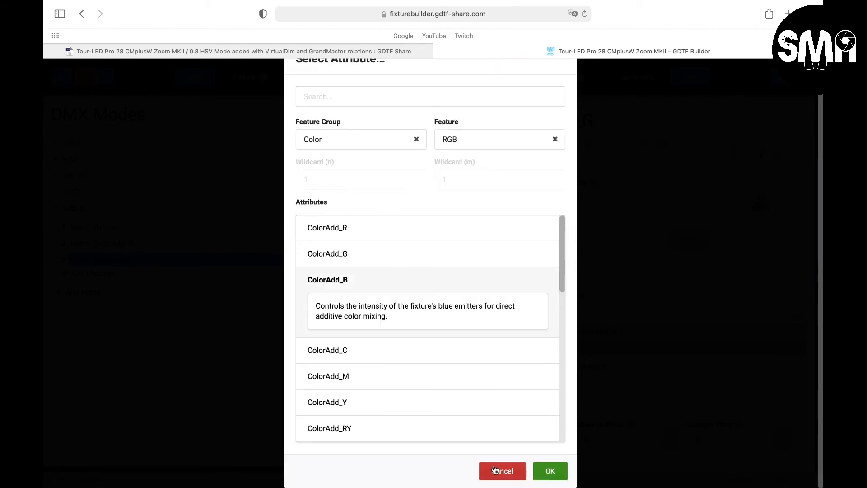
click(550, 470)
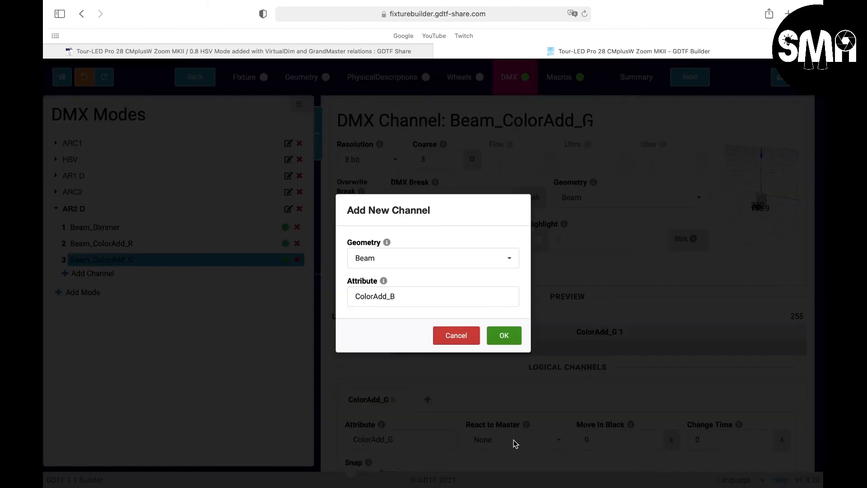
click(505, 335)
Add a fifth channel to AR2 D on the Beam geometry with the RGB color attribute ColorAdd_W
click(88, 290)
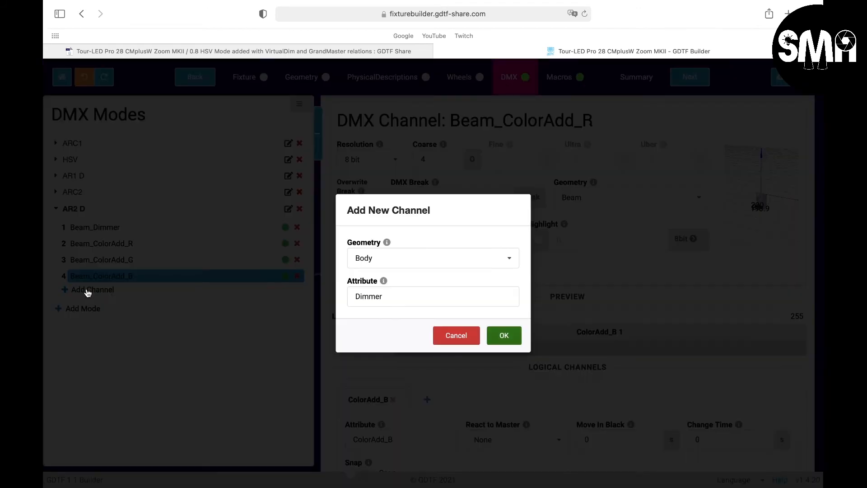
click(408, 256)
click(376, 302)
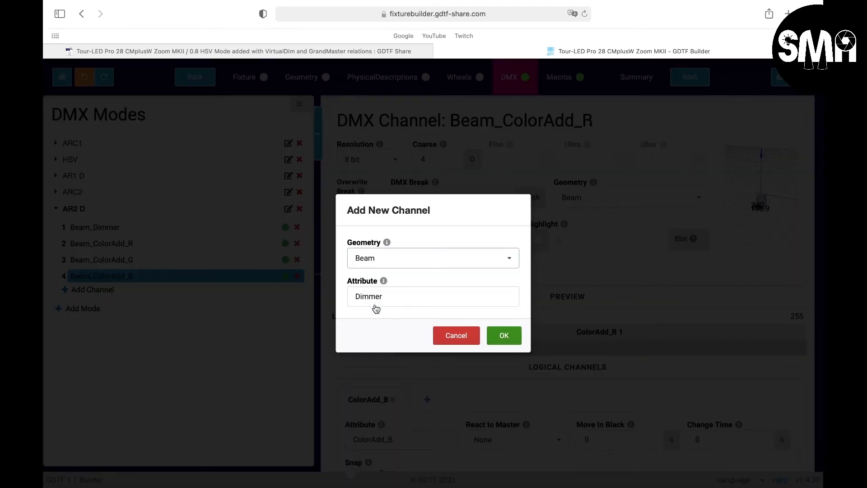
click(384, 298)
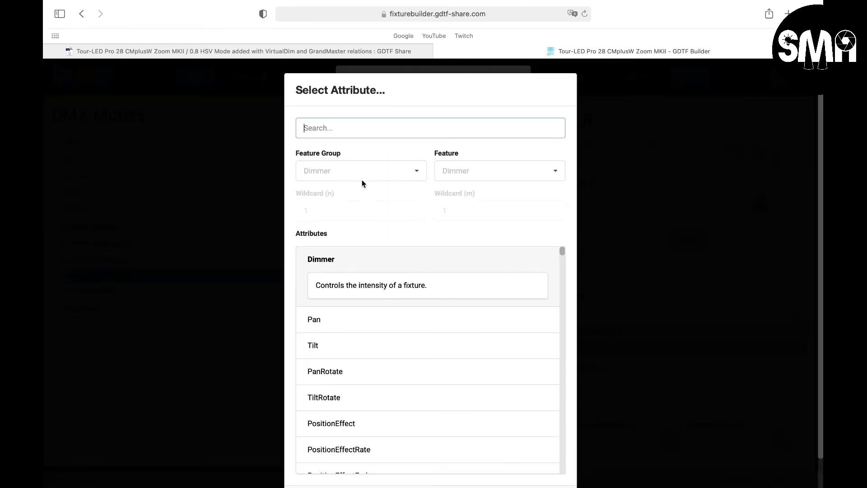
click(360, 176)
click(331, 252)
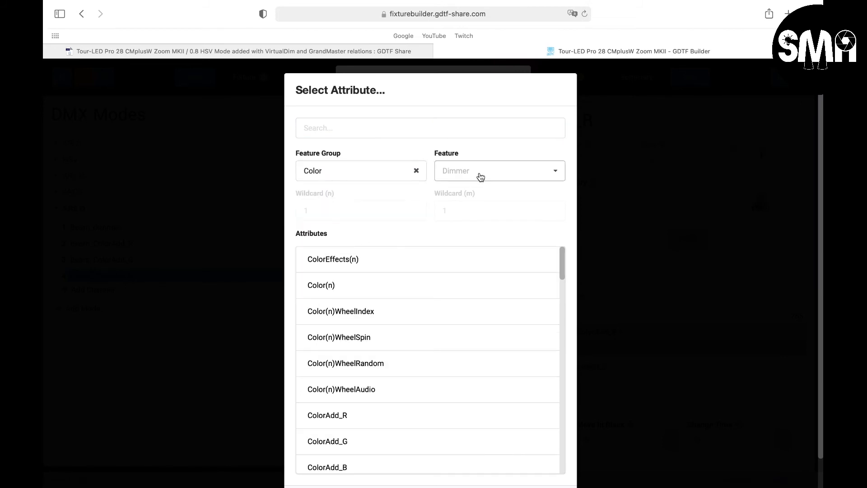
click(479, 176)
click(472, 215)
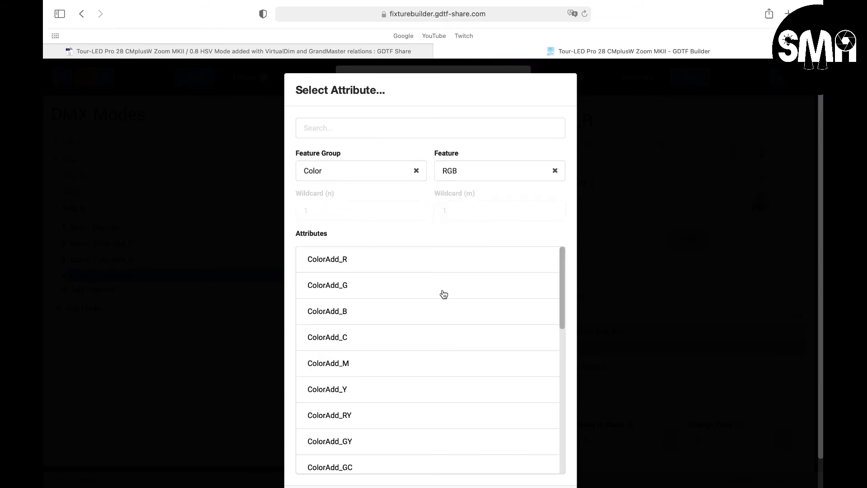
scroll(406, 365, down, 5)
click(342, 353)
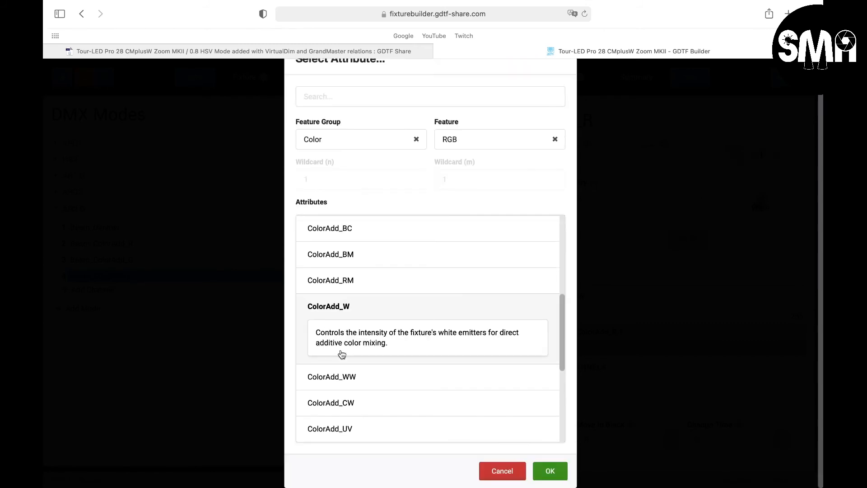
click(548, 470)
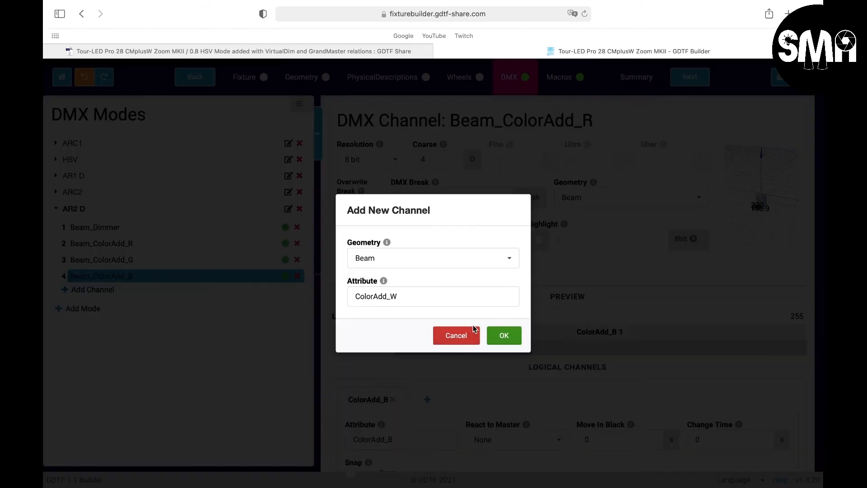
click(501, 336)
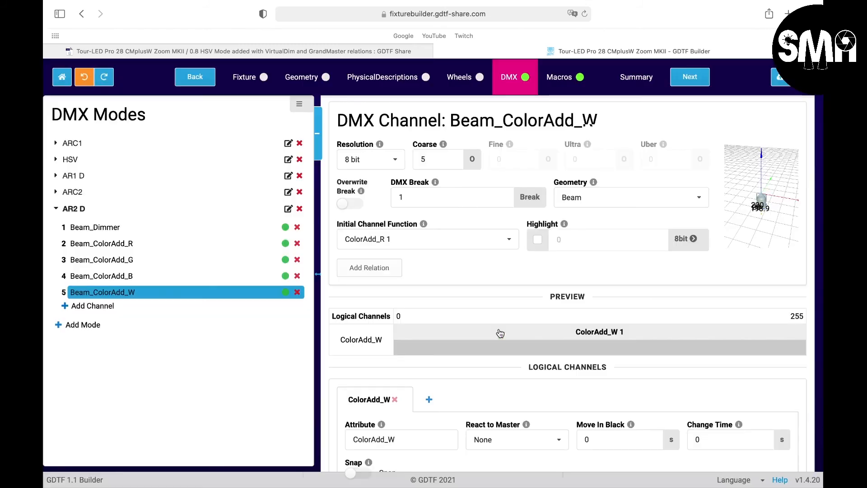
Enable the highlight value for AR2 D's Beam_Dimmer channel and set it to 255
click(118, 230)
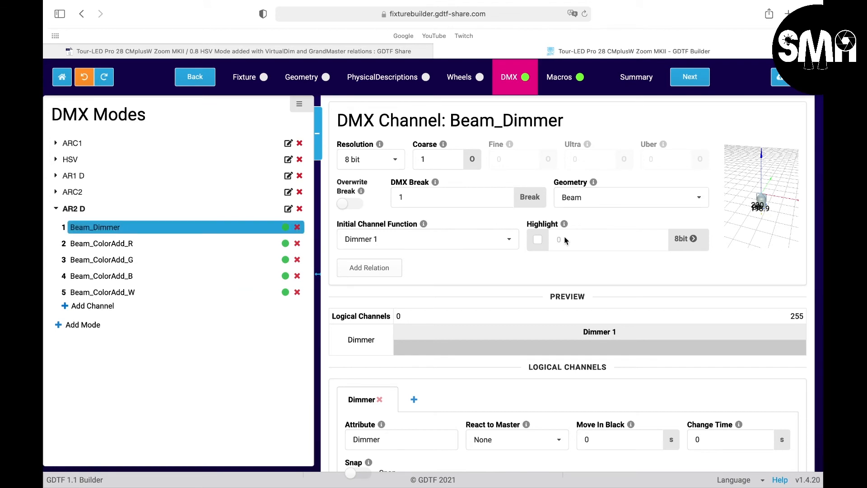
click(537, 243)
click(567, 241)
key(BackSpace)
text(255)
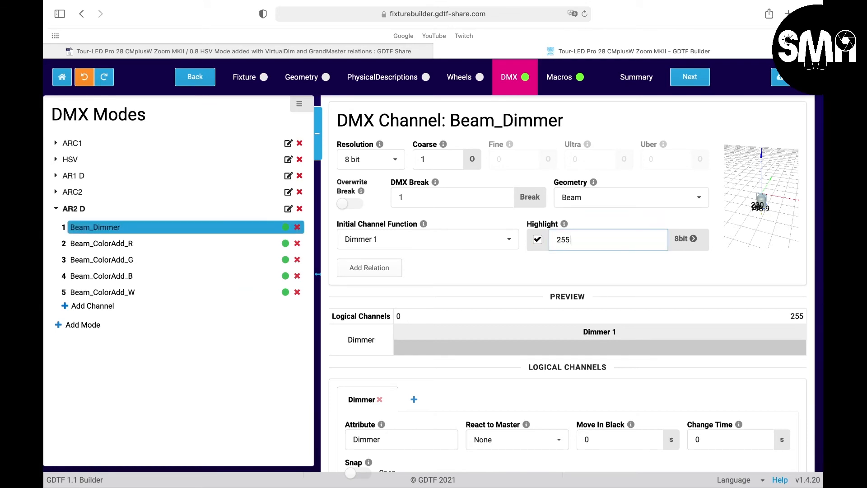
Set the Dimmer logical channel of AR2 D to react to the Grand master and check its channel function values
scroll(616, 264, down, 4)
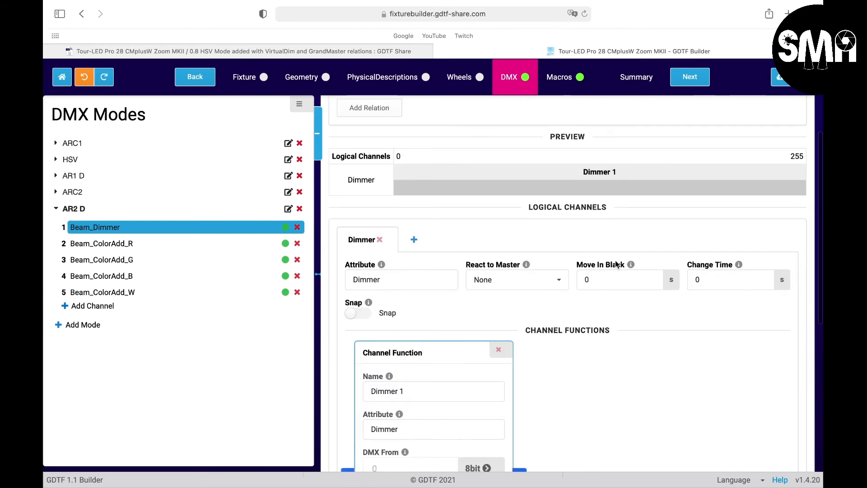
click(560, 280)
click(506, 321)
scroll(488, 358, down, 4)
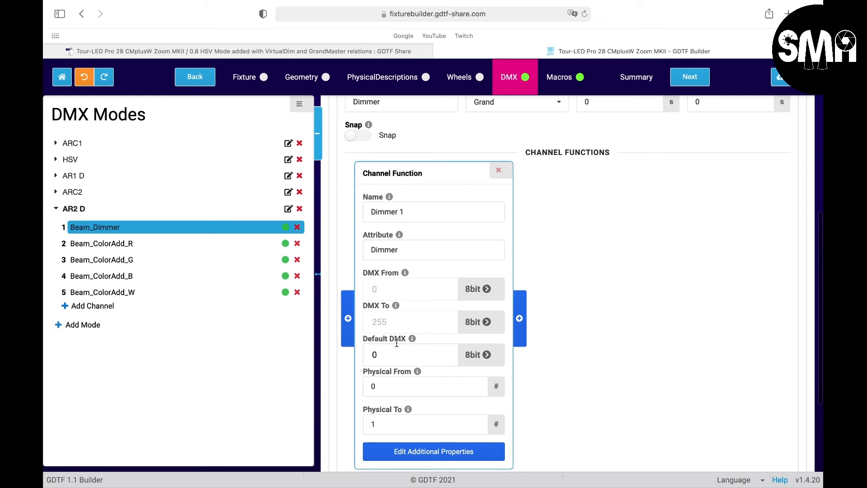
scroll(386, 352, down, 2)
scroll(387, 354, up, 3)
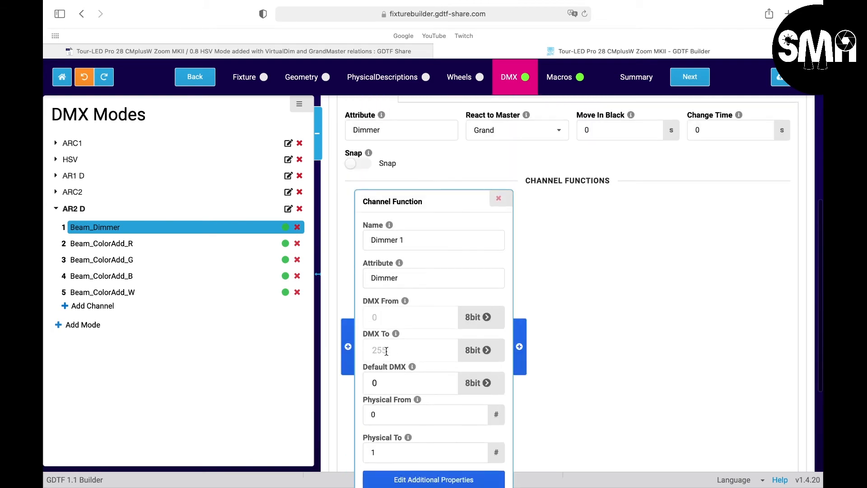
scroll(387, 354, down, 1)
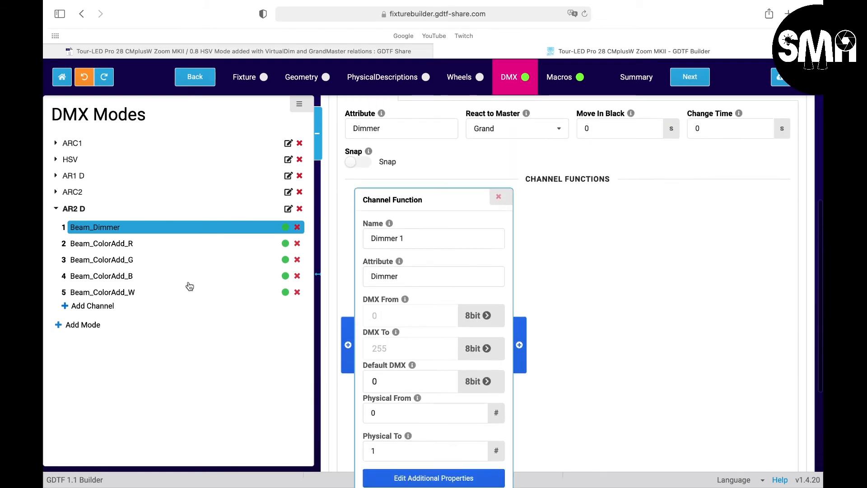
Enable the highlight value for AR2 D's Beam_ColorAdd_R channel and set it to 255
click(115, 244)
scroll(538, 243, up, 10)
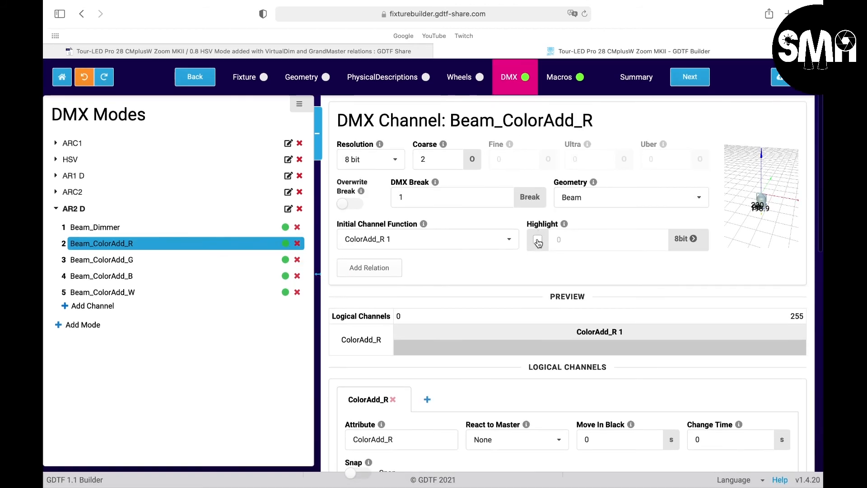
click(538, 240)
click(561, 240)
key(BackSpace)
text(255)
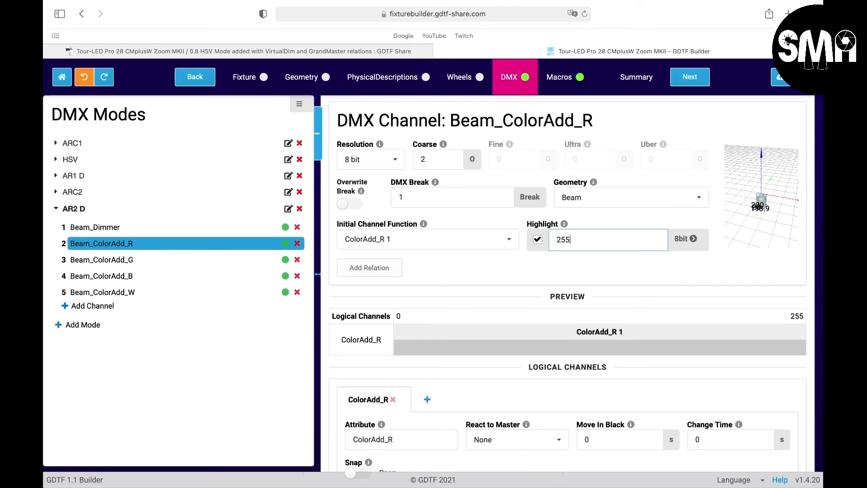
Set the default DMX value of the ColorAdd_R 1 channel function to 255
scroll(472, 316, down, 5)
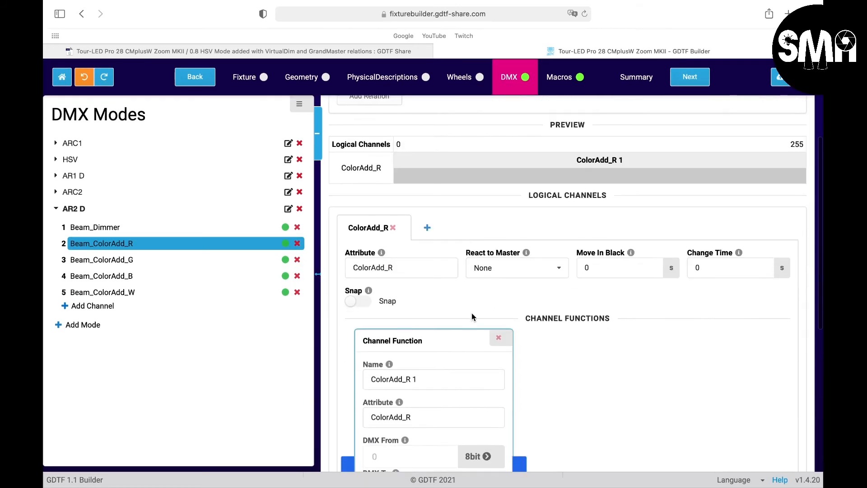
scroll(472, 316, down, 5)
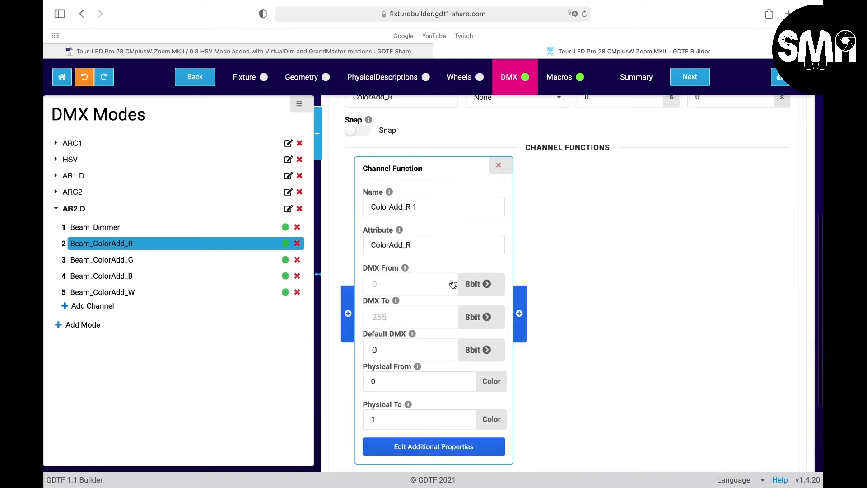
scroll(452, 285, down, 1)
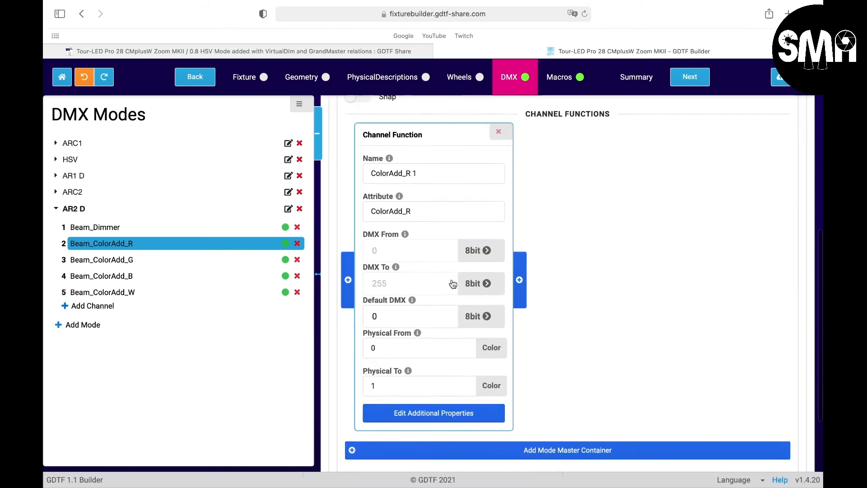
click(397, 317)
key(BackSpace)
text(255)
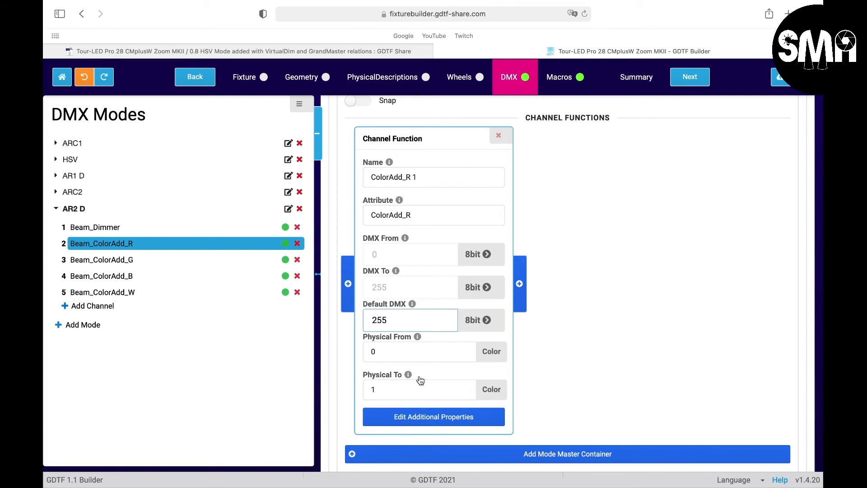
Link the red emitter to the ColorAdd_R 1 channel function in its additional properties
click(400, 421)
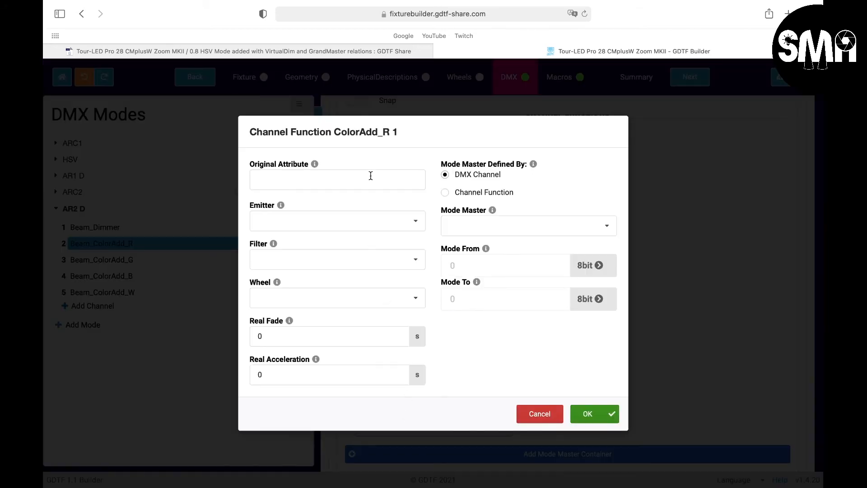
click(410, 221)
click(344, 242)
click(587, 414)
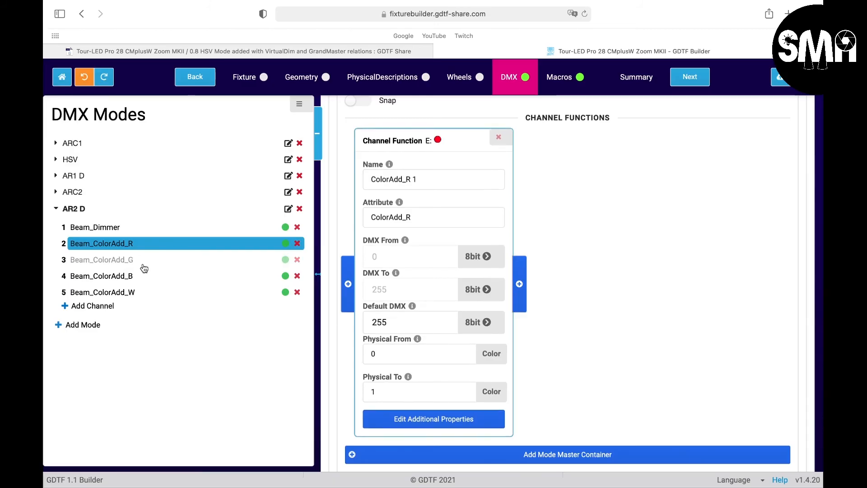
Enable the highlight value for AR2 D's Beam_ColorAdd_G channel and set it to 255
click(120, 264)
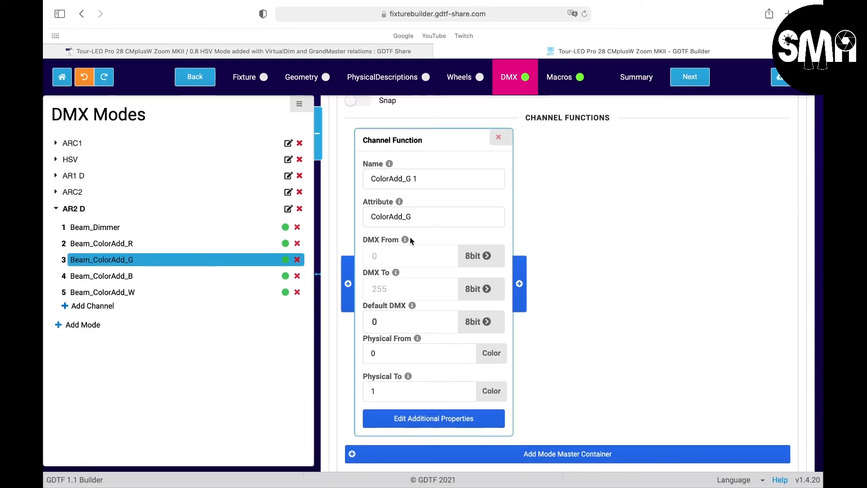
scroll(447, 208, up, 4)
scroll(447, 208, up, 5)
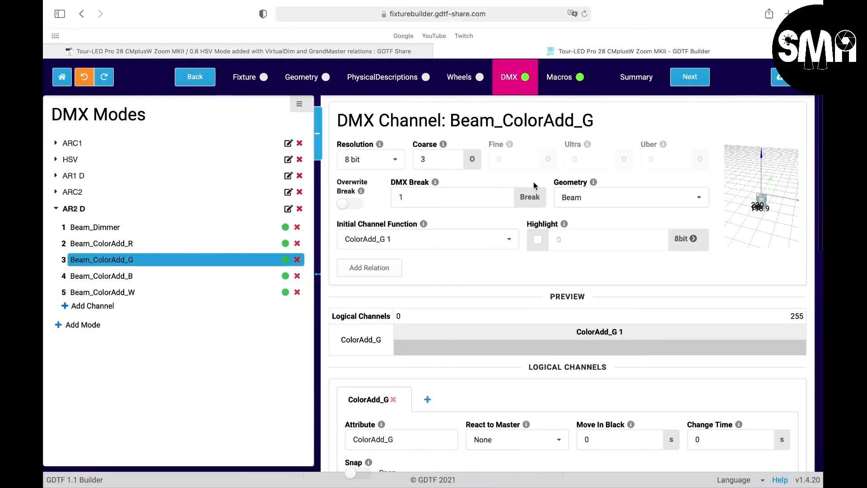
click(537, 241)
click(569, 238)
key(BackSpace)
text(255)
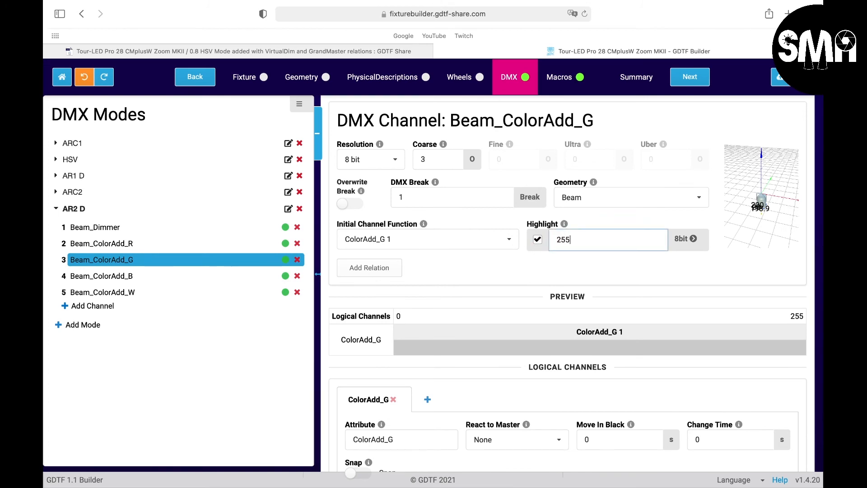
Set the default DMX value of the ColorAdd_G 1 channel function to 255
scroll(484, 277, down, 7)
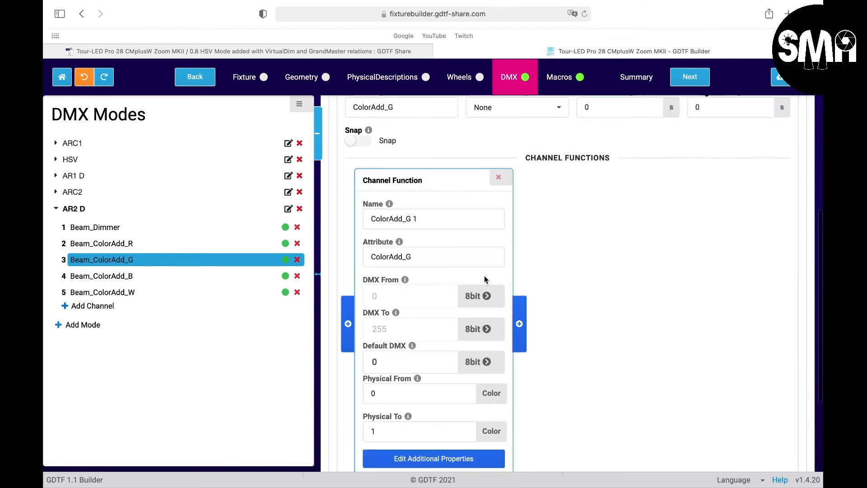
scroll(484, 280, down, 1)
click(389, 312)
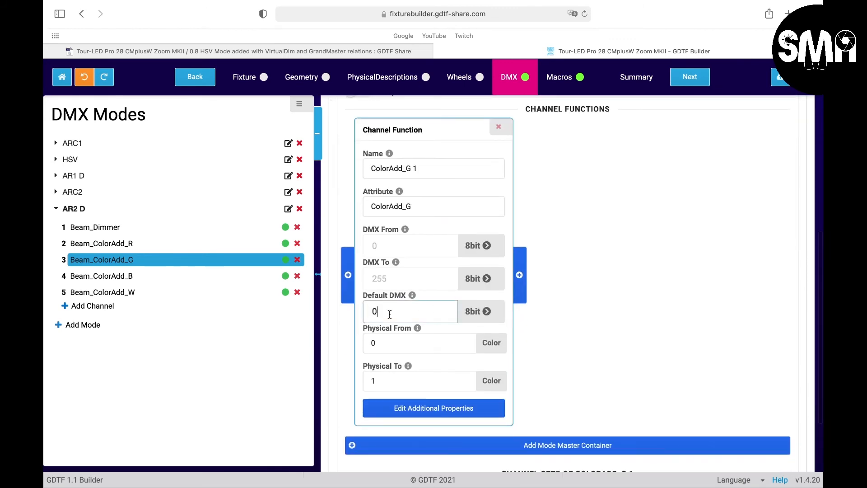
key(BackSpace)
text(255)
Link the GREEN-LED emitter to the ColorAdd_G 1 channel function in its additional properties
click(398, 408)
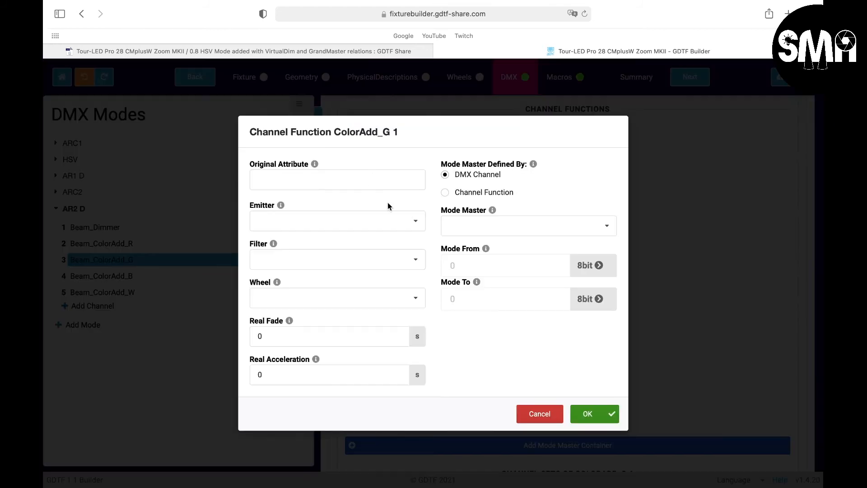
click(415, 222)
click(360, 270)
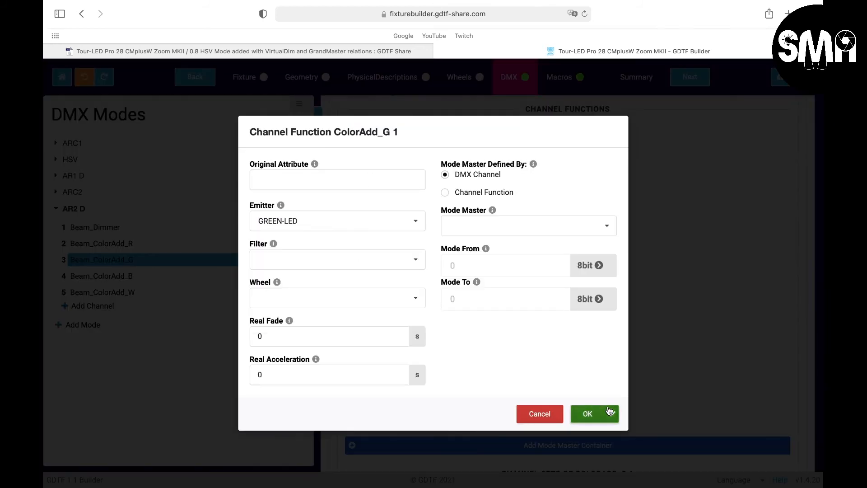
click(601, 412)
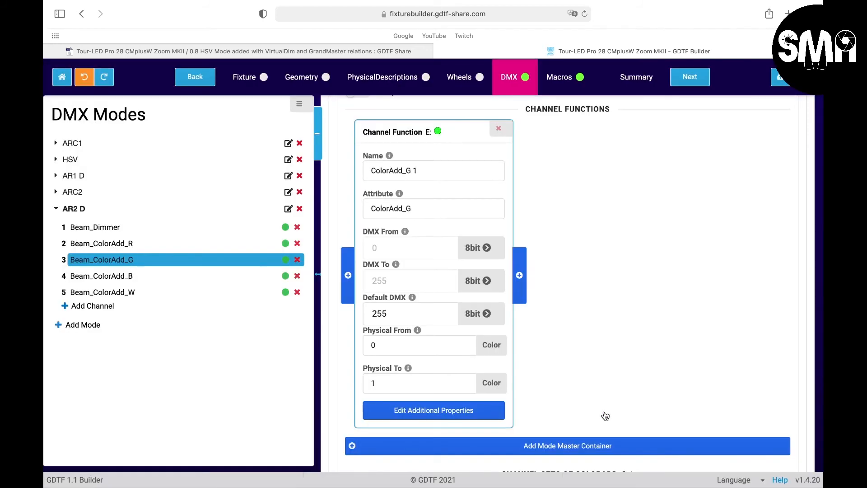
Enable the highlight value for AR2 D's Beam_ColorAdd_B channel and set it to 255
click(114, 278)
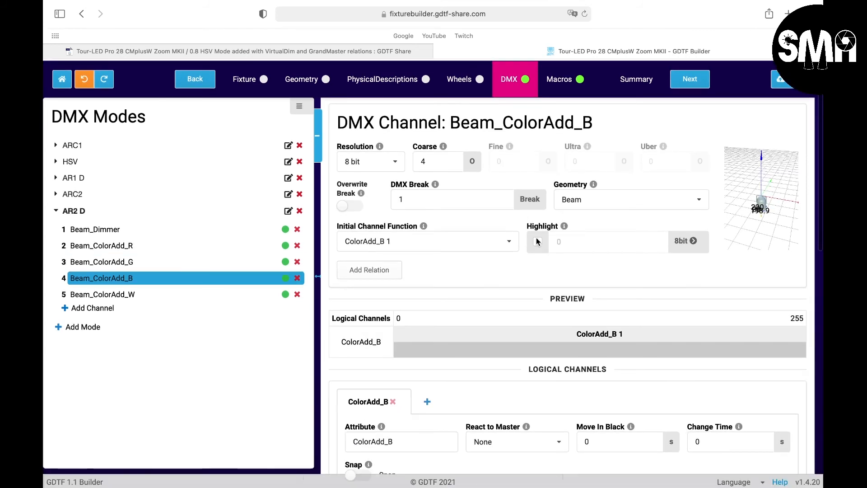
click(537, 239)
click(560, 240)
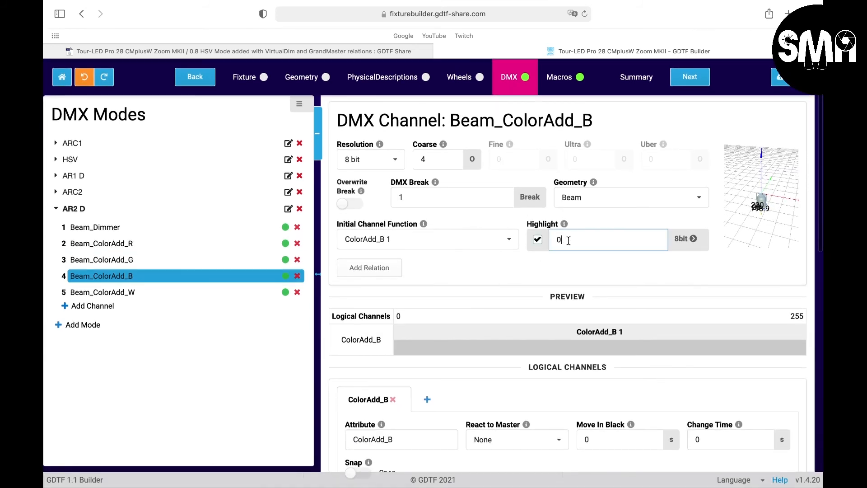
text(255)
Set the default DMX value of the ColorAdd_B 1 channel function to 255
scroll(567, 280, down, 8)
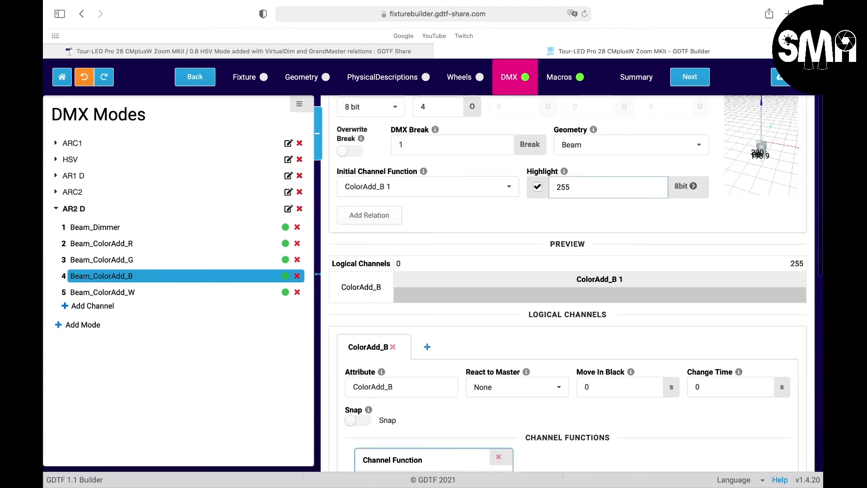
scroll(551, 302, down, 1)
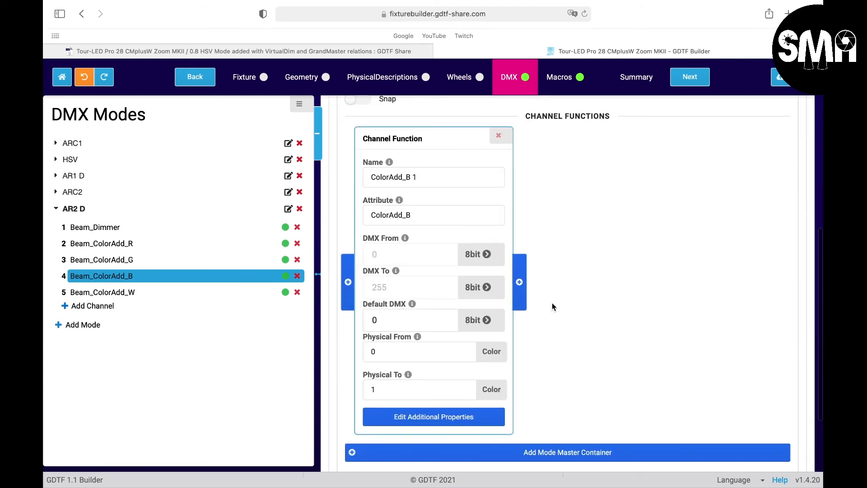
double_click(439, 318)
text(255)
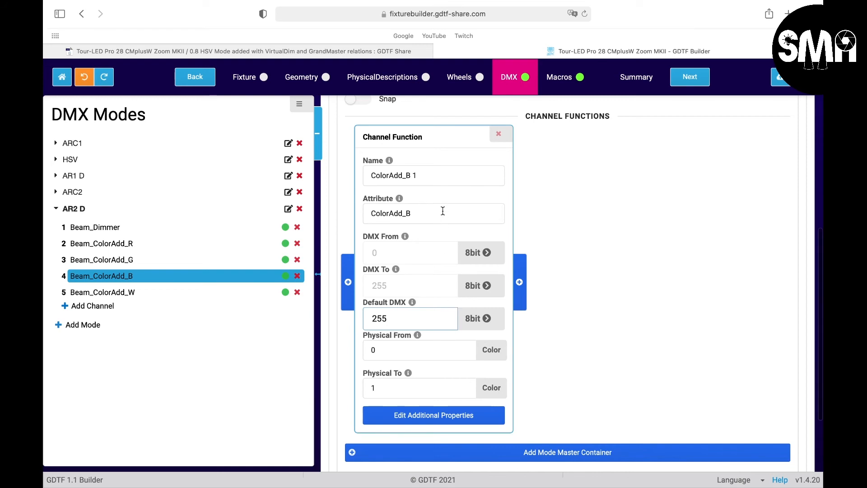
Link the BLUE-LED emitter to the ColorAdd_B 1 channel function in its additional properties
scroll(441, 214, up, 3)
scroll(437, 262, down, 3)
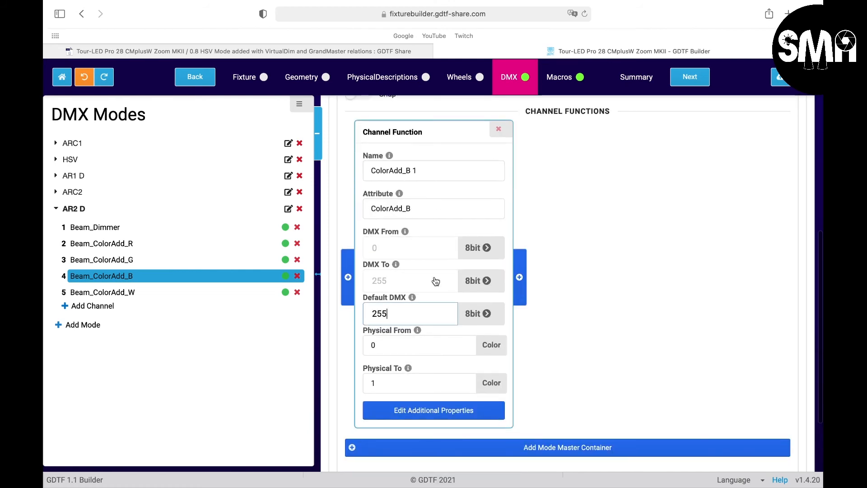
click(426, 410)
click(365, 219)
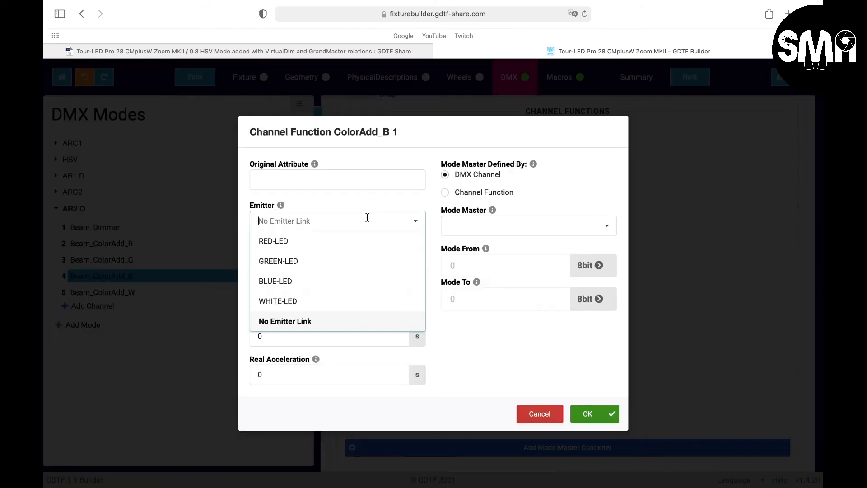
click(320, 281)
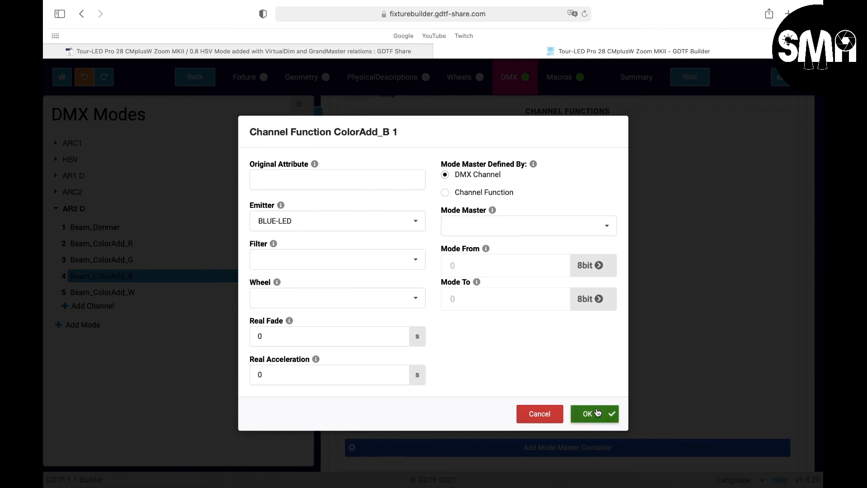
click(595, 413)
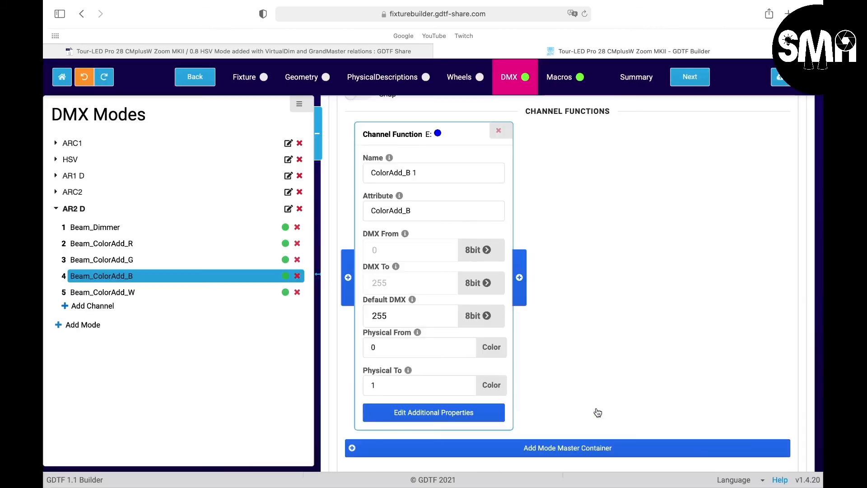
Enable the highlight value for AR2 D's Beam_ColorAdd_W channel with a value of 0
click(138, 292)
scroll(446, 200, up, 4)
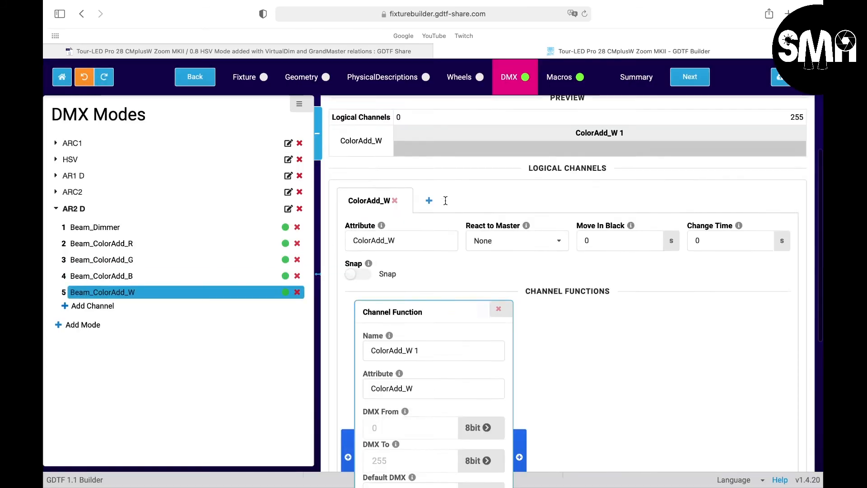
scroll(445, 200, up, 5)
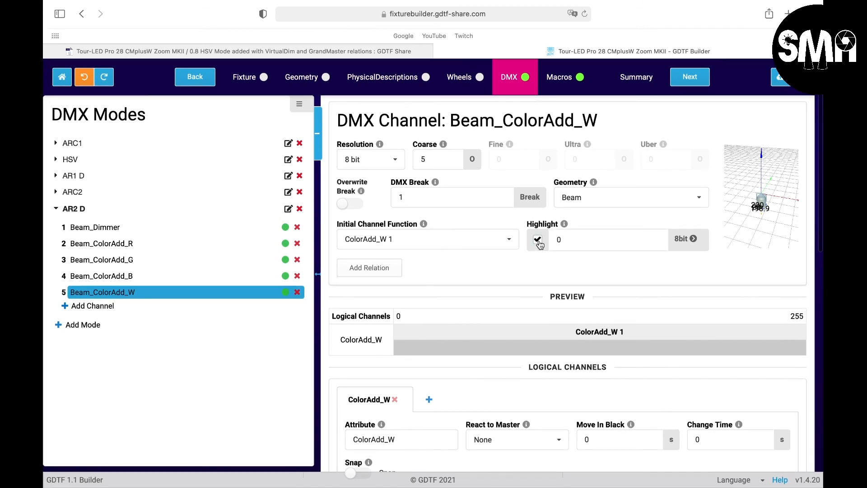
Check the default DMX value and range of the ColorAdd_W 1 channel function
scroll(505, 343, down, 6)
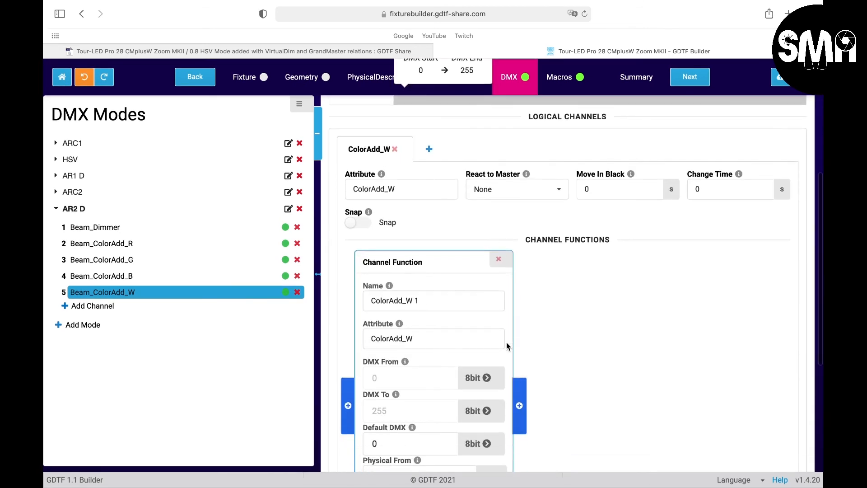
scroll(506, 344, down, 2)
scroll(507, 346, down, 1)
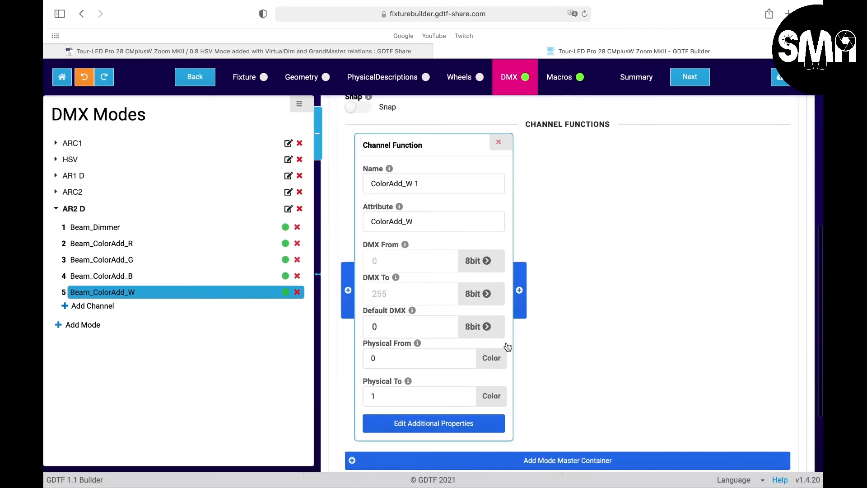
click(408, 330)
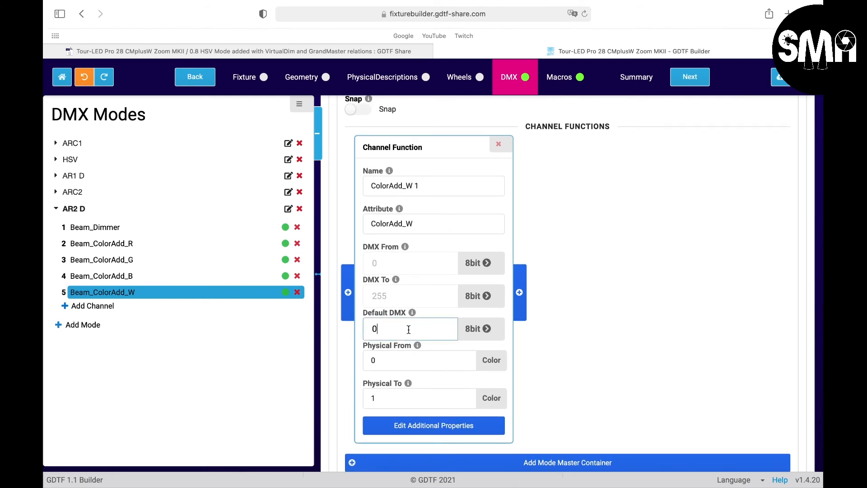
scroll(409, 330, down, 3)
scroll(409, 330, up, 4)
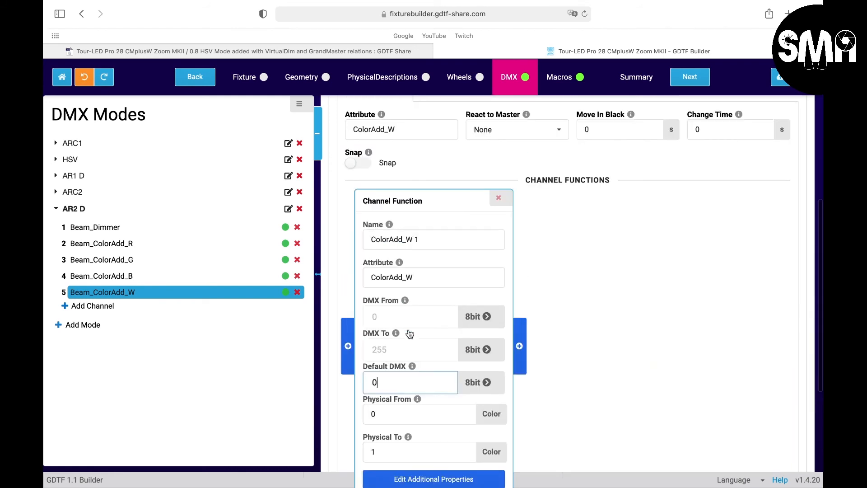
scroll(409, 330, down, 4)
scroll(409, 333, down, 1)
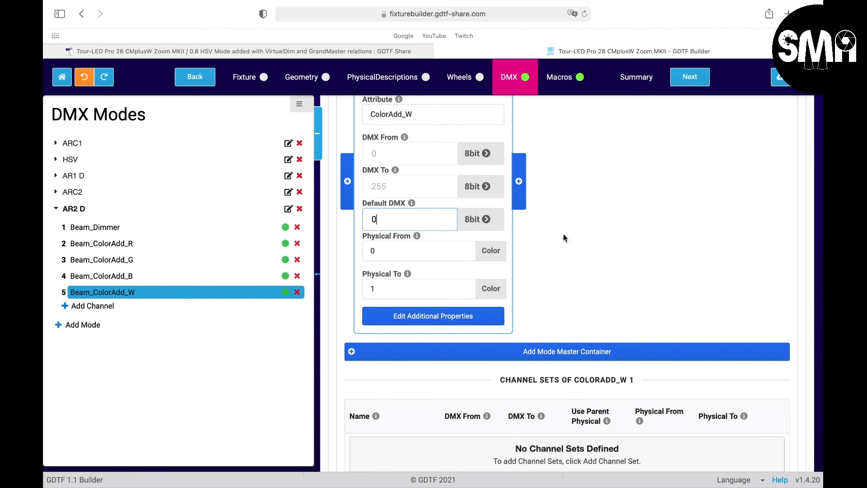
Link the WHITE-LED emitter to the ColorAdd_W 1 channel function in its additional properties
scroll(563, 234, up, 1)
click(462, 322)
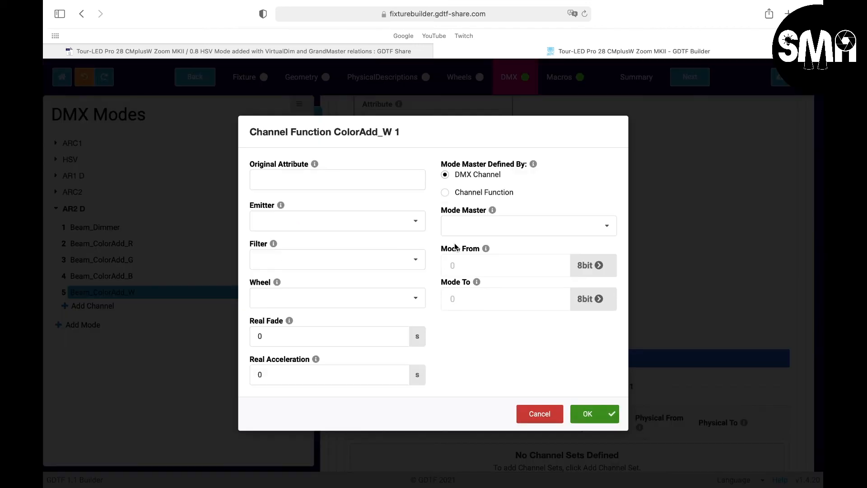
click(362, 217)
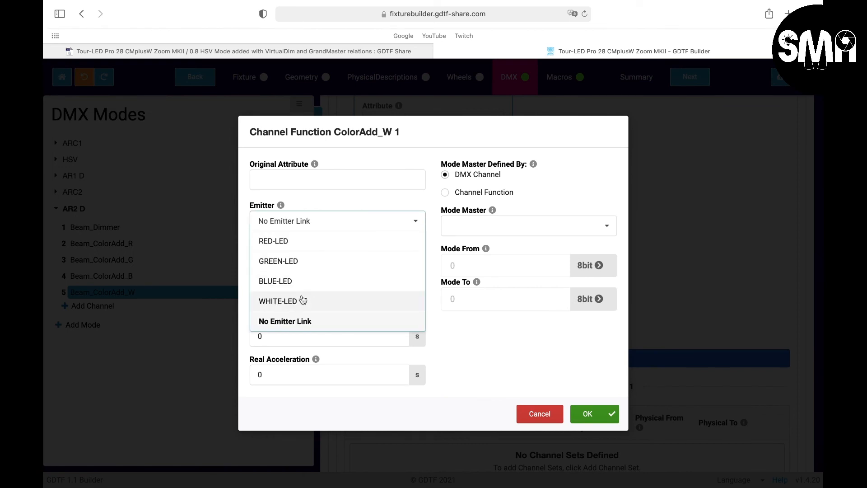
click(303, 301)
click(591, 418)
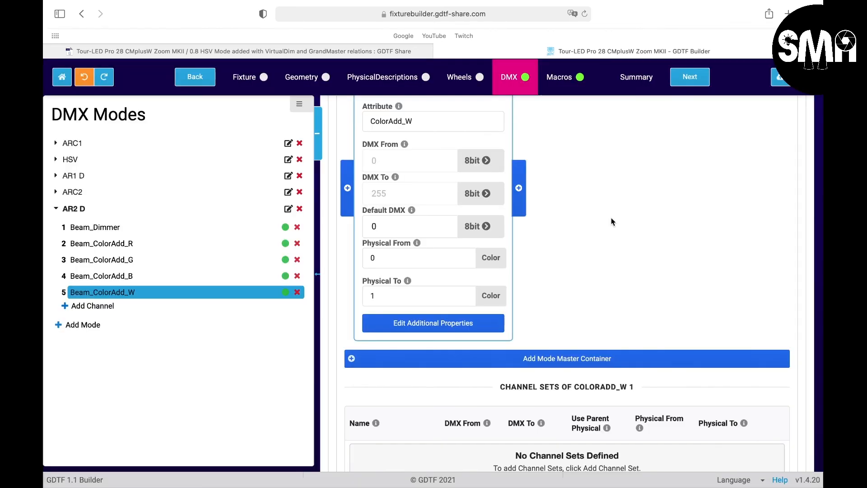
Review the Beam_ColorAdd_W channel's settings and collapse the AR2 D mode's channel list
scroll(573, 244, up, 7)
scroll(574, 246, up, 3)
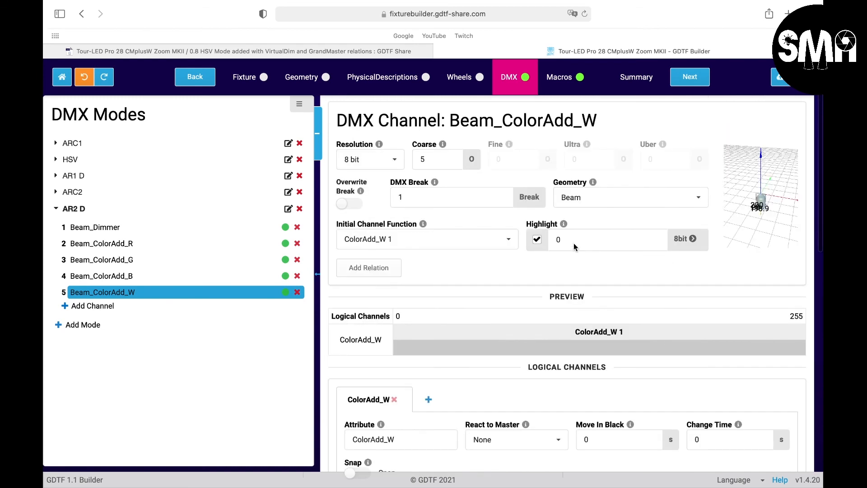
scroll(574, 246, down, 13)
scroll(574, 246, up, 9)
scroll(573, 243, up, 4)
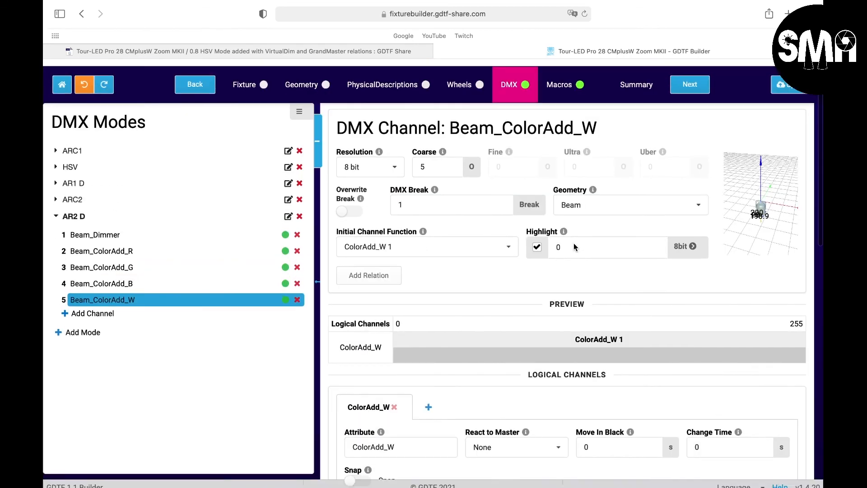
click(56, 210)
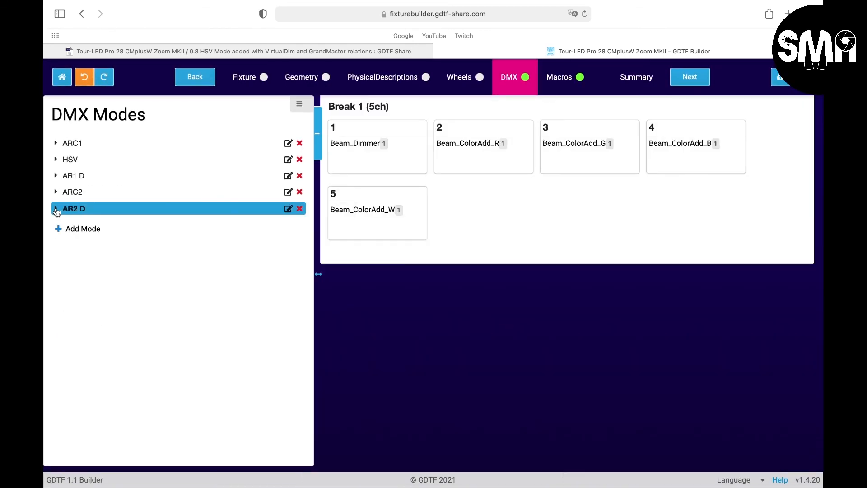
Review the fixture summary, including attributes, feature groups, channels by geometry for each mode, DMX relations and revisions
click(632, 78)
scroll(300, 337, down, 15)
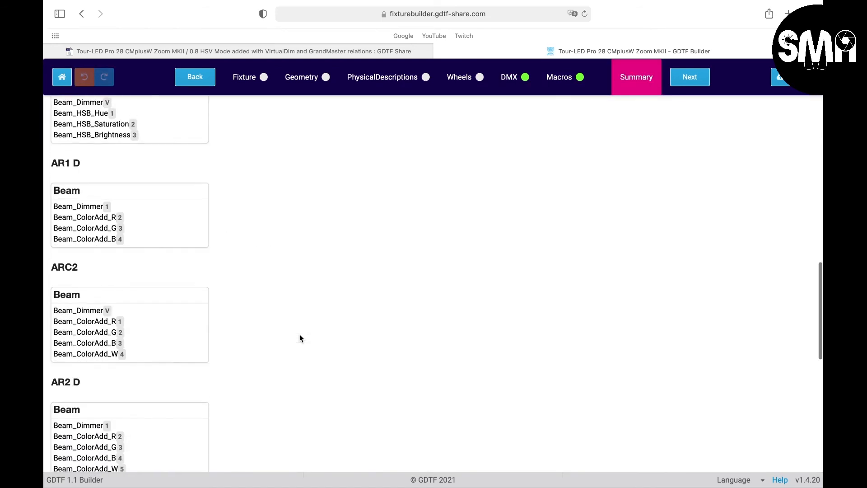
scroll(300, 338, down, 10)
scroll(300, 337, up, 20)
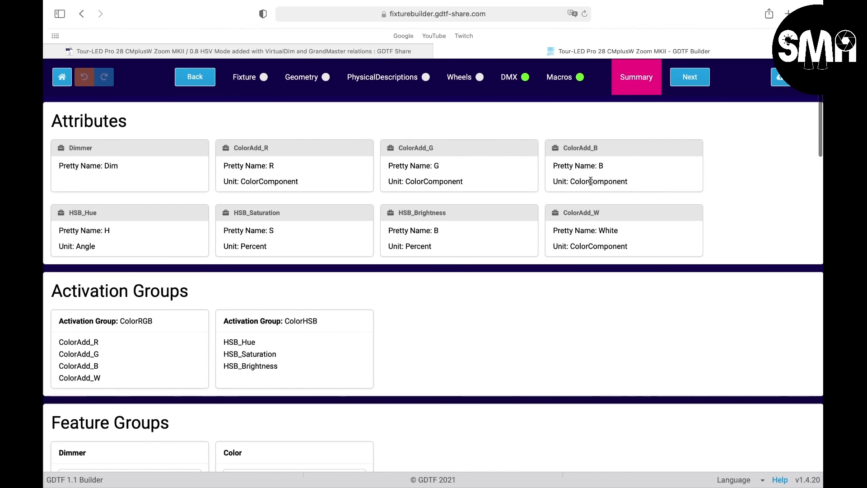
scroll(387, 296, down, 7)
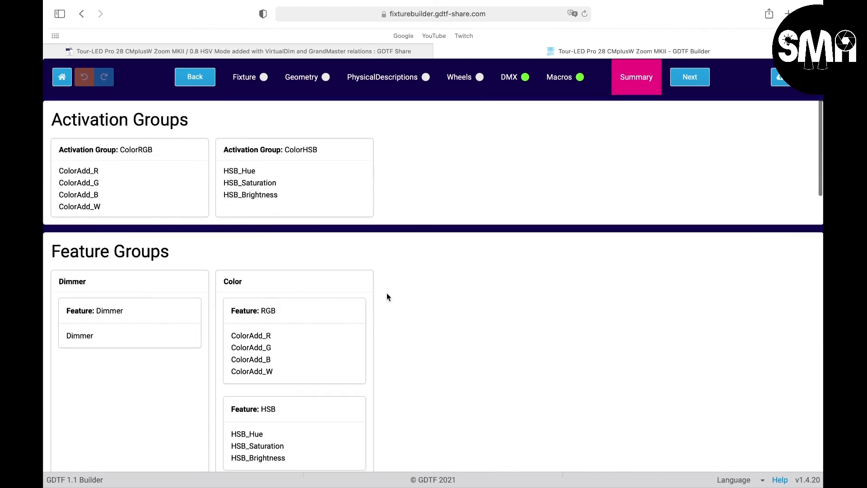
scroll(387, 297, down, 4)
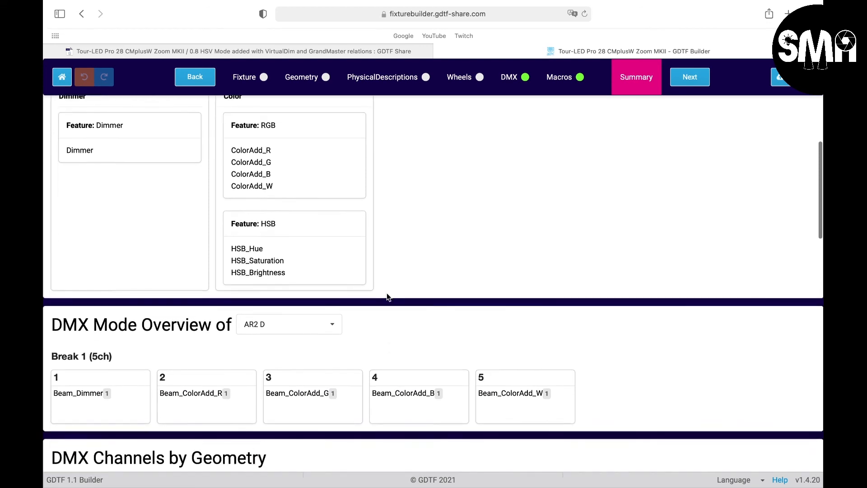
scroll(387, 297, down, 8)
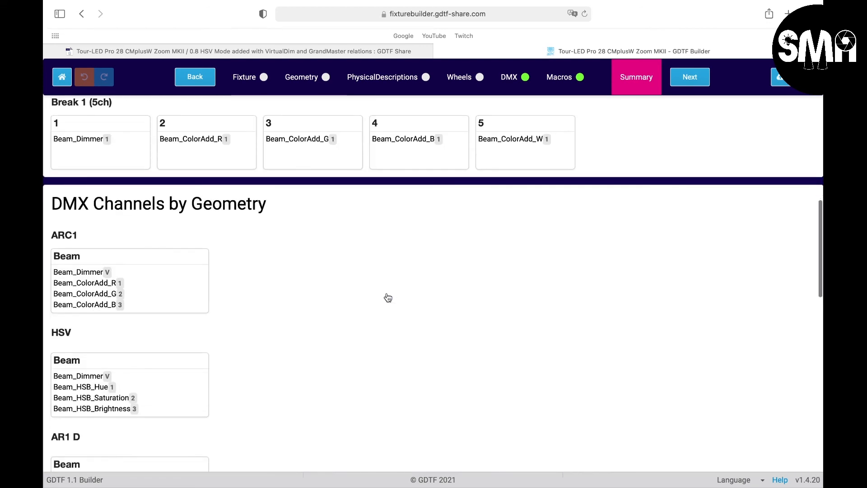
scroll(387, 296, down, 7)
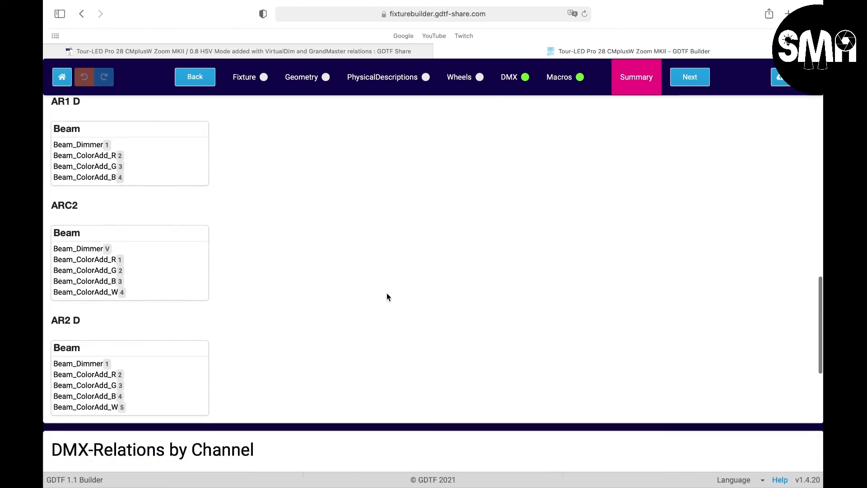
scroll(386, 292, down, 10)
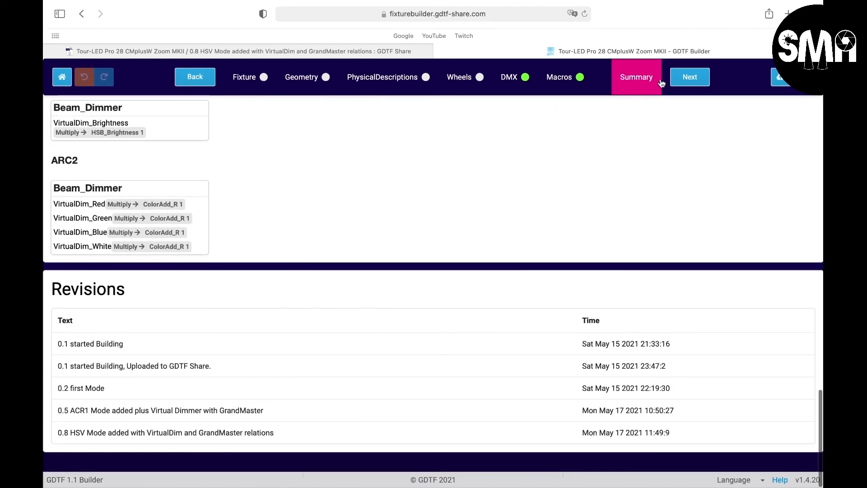
Upload the fixture to GDTF Share as work in progress, with a revision name beginning "0.9 added Mode ARC2 and" plus the second mode
click(684, 80)
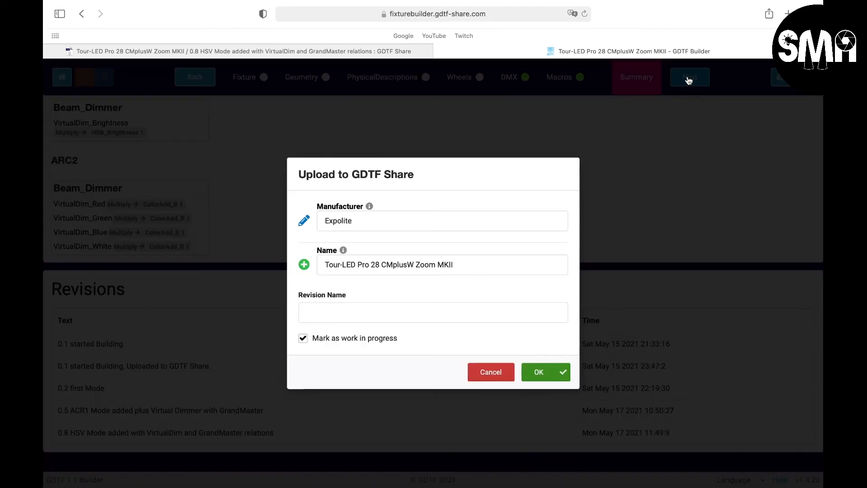
click(323, 316)
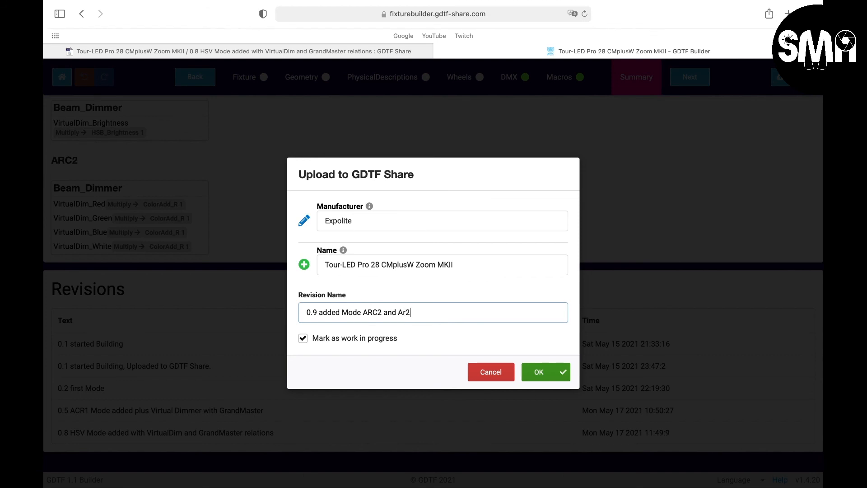
key(BackSpace)
click(540, 371)
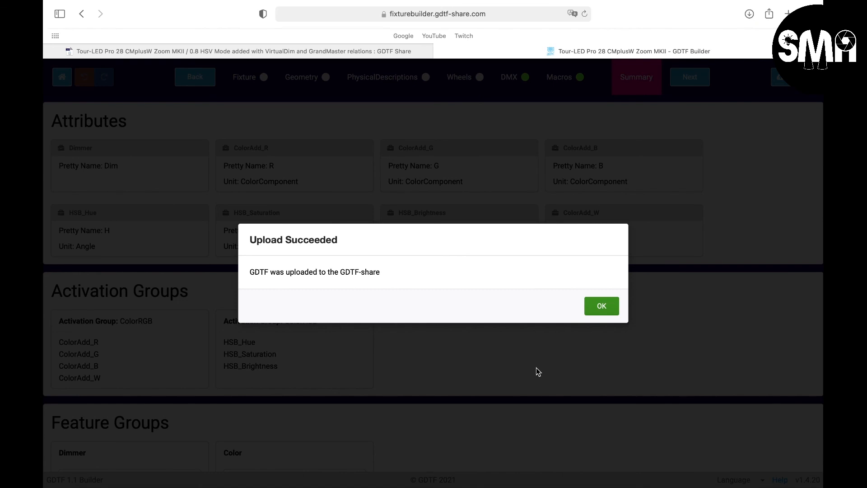
click(602, 311)
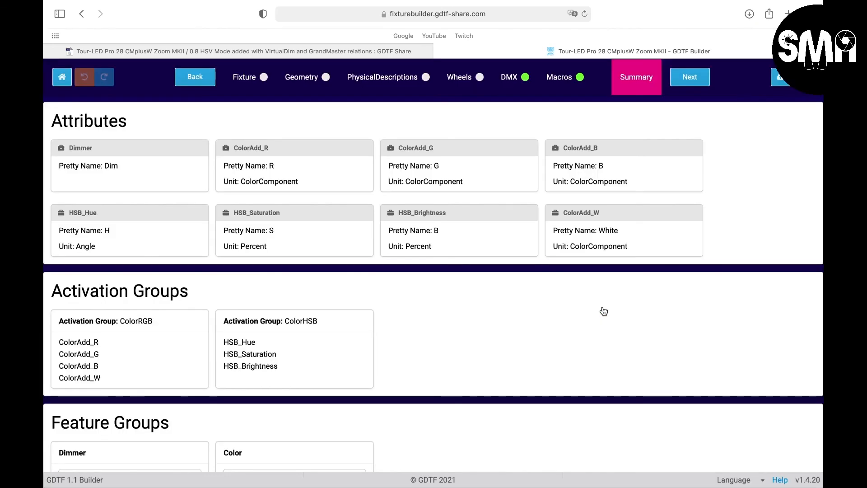